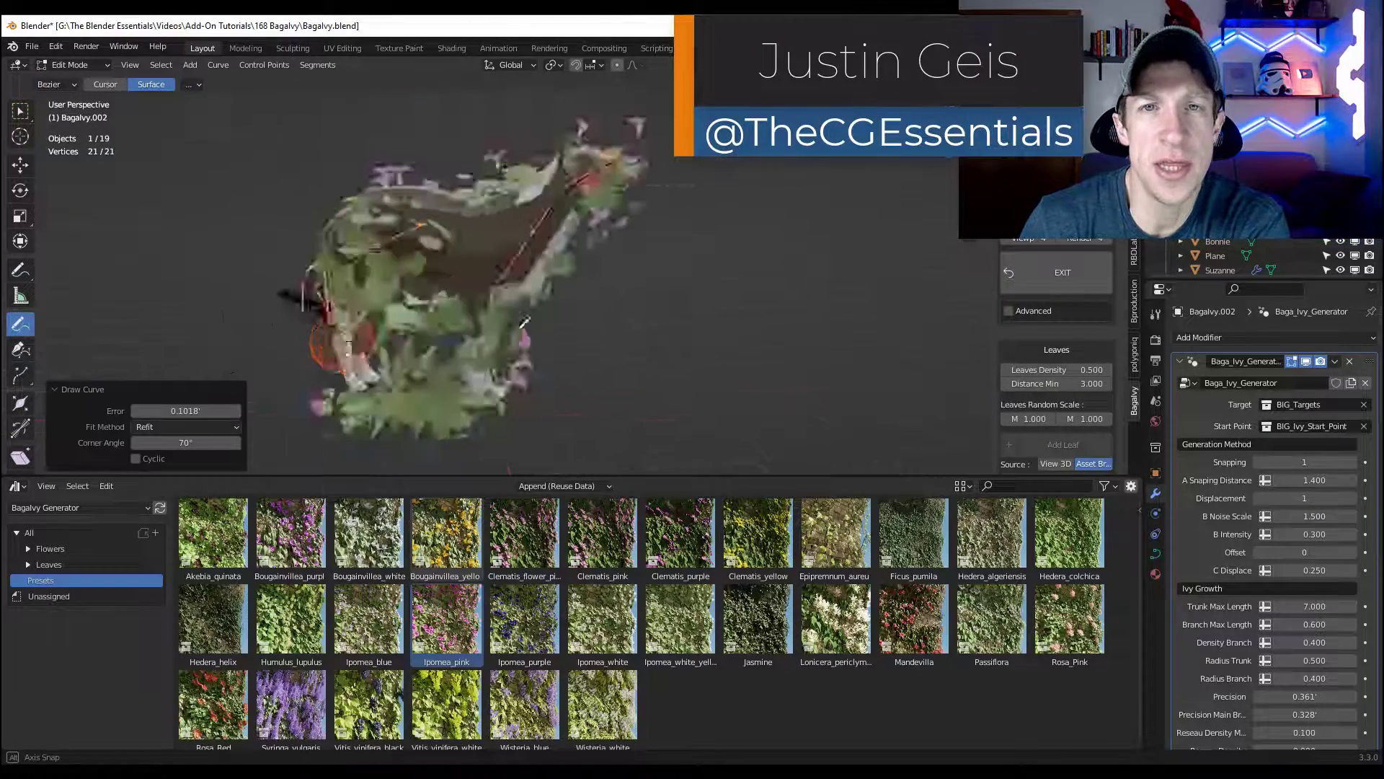
# Draw purple Bougainvillea ivy guide curves from the monkey head's ear across its face with the surface Draw tool.
pyautogui.moveTo(484, 319); pyautogui.dragTo(545, 338, button='middle')
pyautogui.moveTo(1313, 606); pyautogui.dragTo(1142, 606)
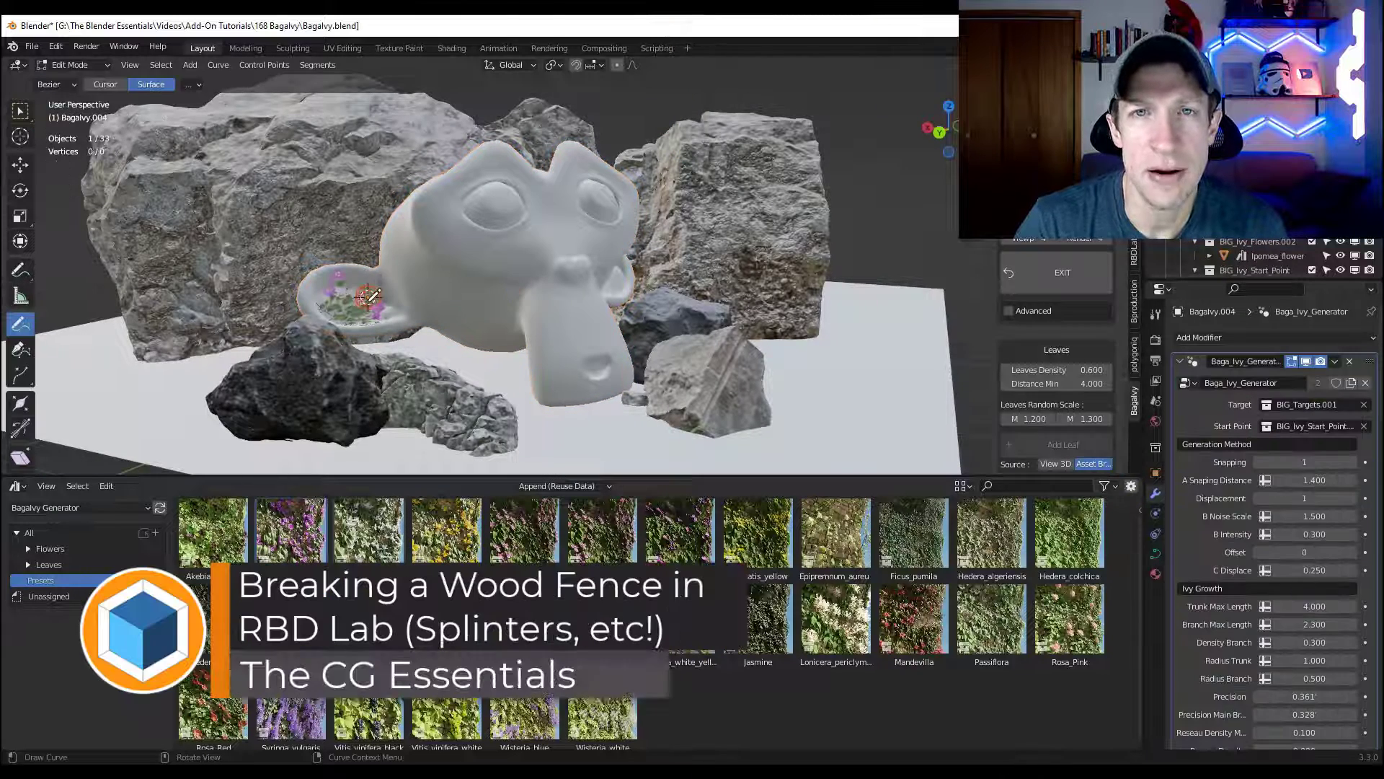
pyautogui.moveTo(369, 298); pyautogui.dragTo(409, 255)
pyautogui.moveTo(425, 187)
pyautogui.mouseDown()
pyautogui.moveTo(467, 207)
pyautogui.moveTo(484, 261)
pyautogui.moveTo(607, 355)
pyautogui.moveTo(606, 273)
pyautogui.moveTo(618, 275)
pyautogui.mouseUp()
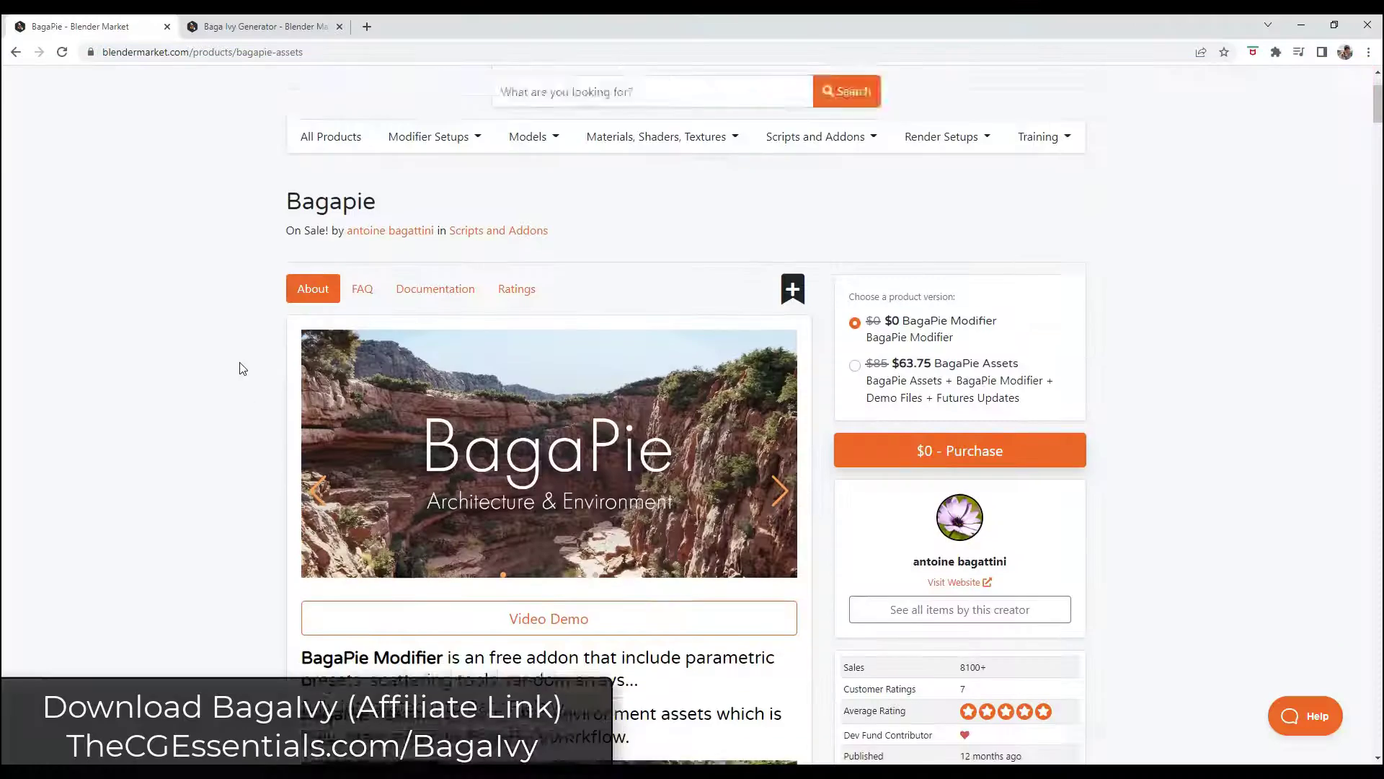
# Review the BagaPie product page, followed by the Baga Ivy Generator page's asset browser integration and drawing demos.
pyautogui.scroll(-2, 242, 368)
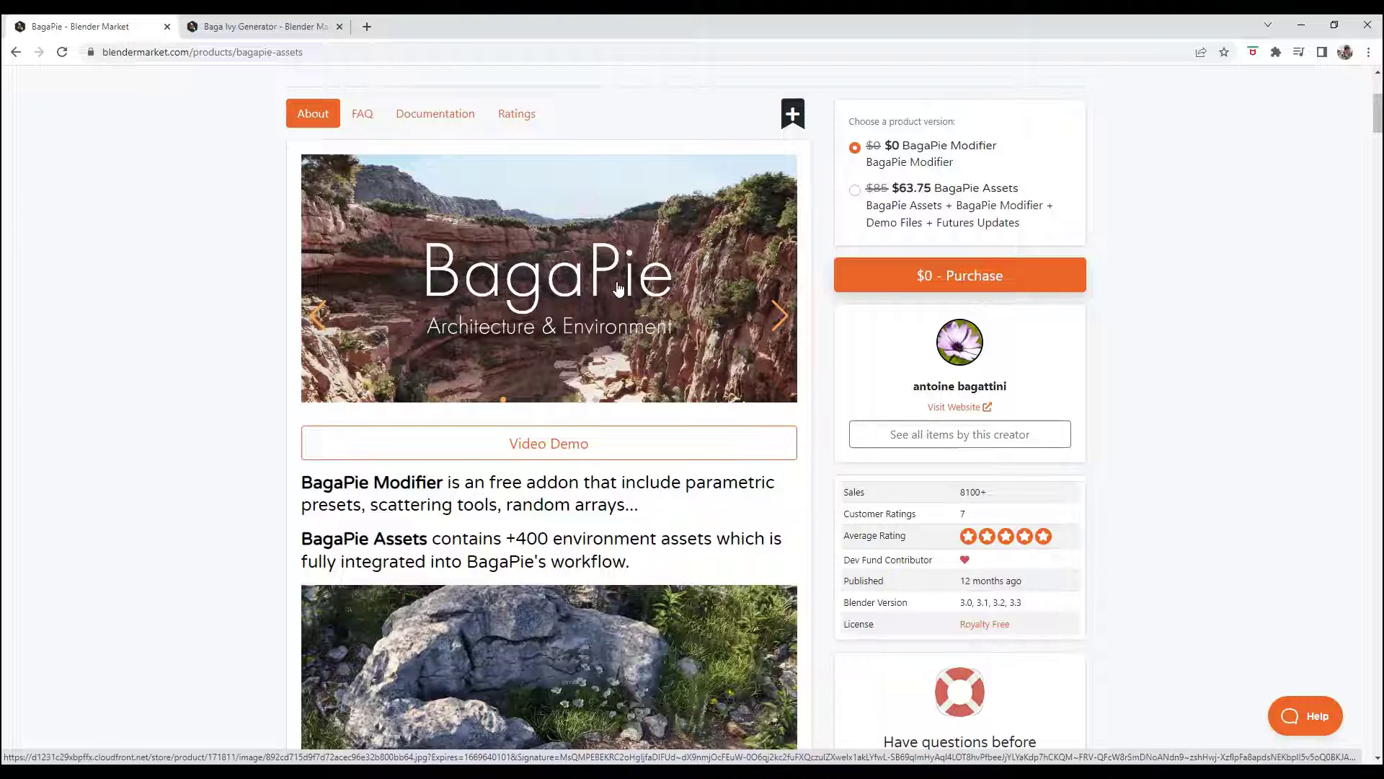
pyautogui.scroll(-8, 247, 309)
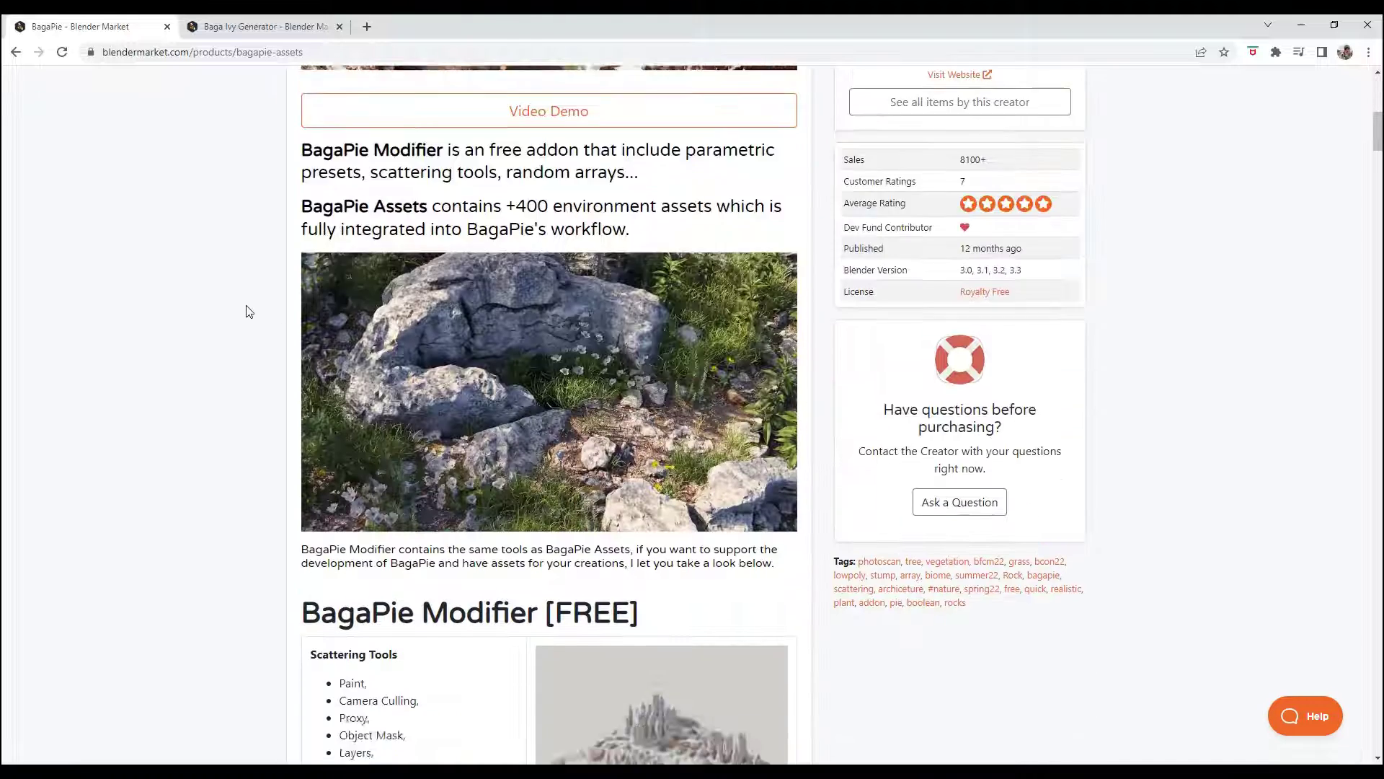
pyautogui.click(236, 30)
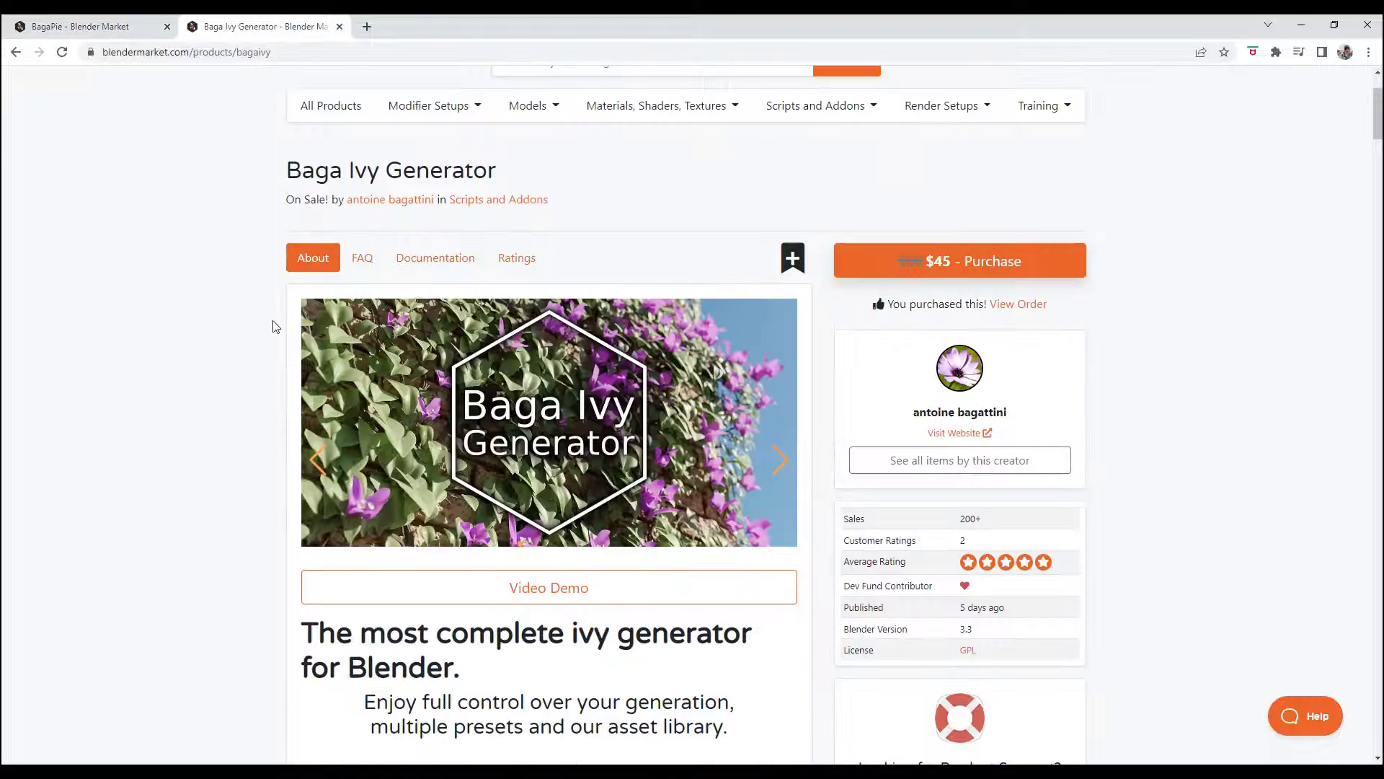
pyautogui.scroll(-4, 278, 317)
pyautogui.scroll(-6, 152, 325)
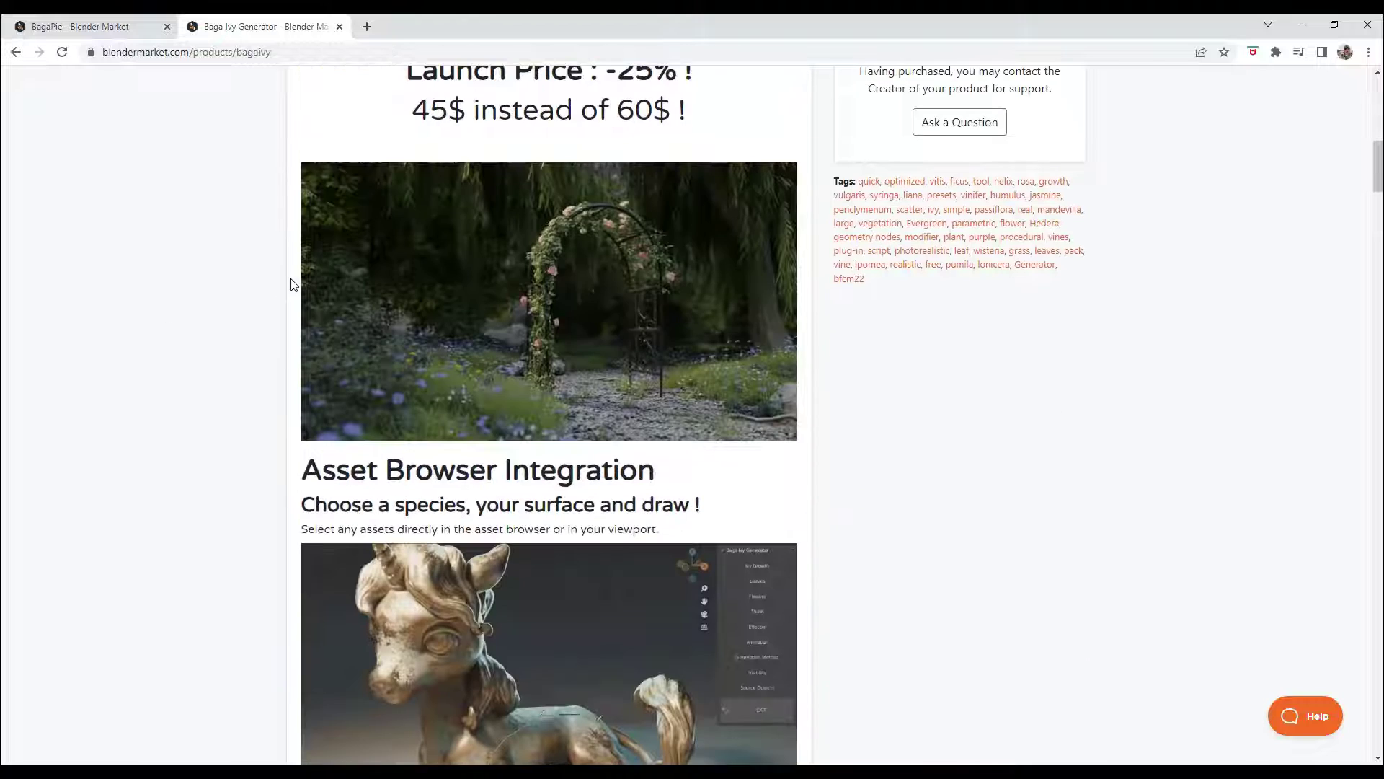
pyautogui.scroll(-6, 295, 287)
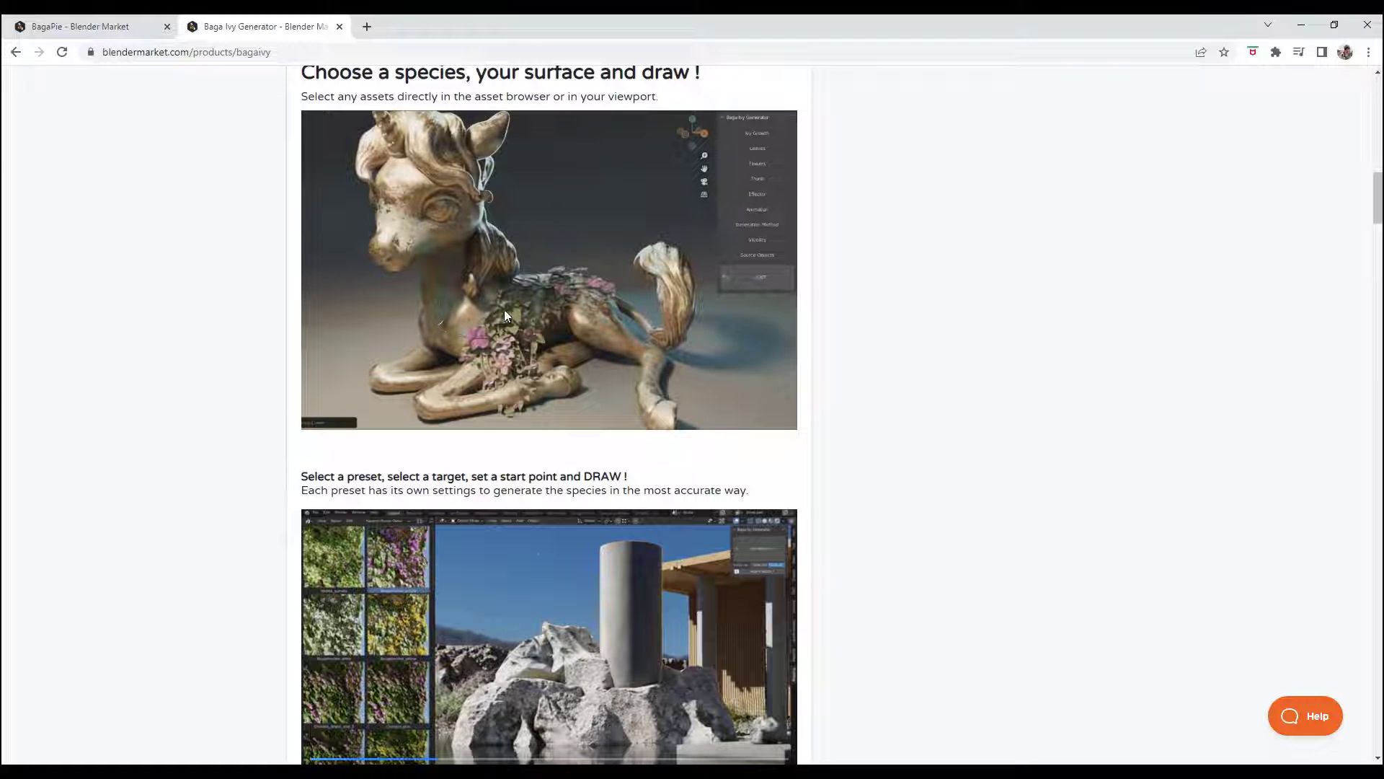
pyautogui.scroll(-1, 517, 294)
pyautogui.scroll(-4, 520, 299)
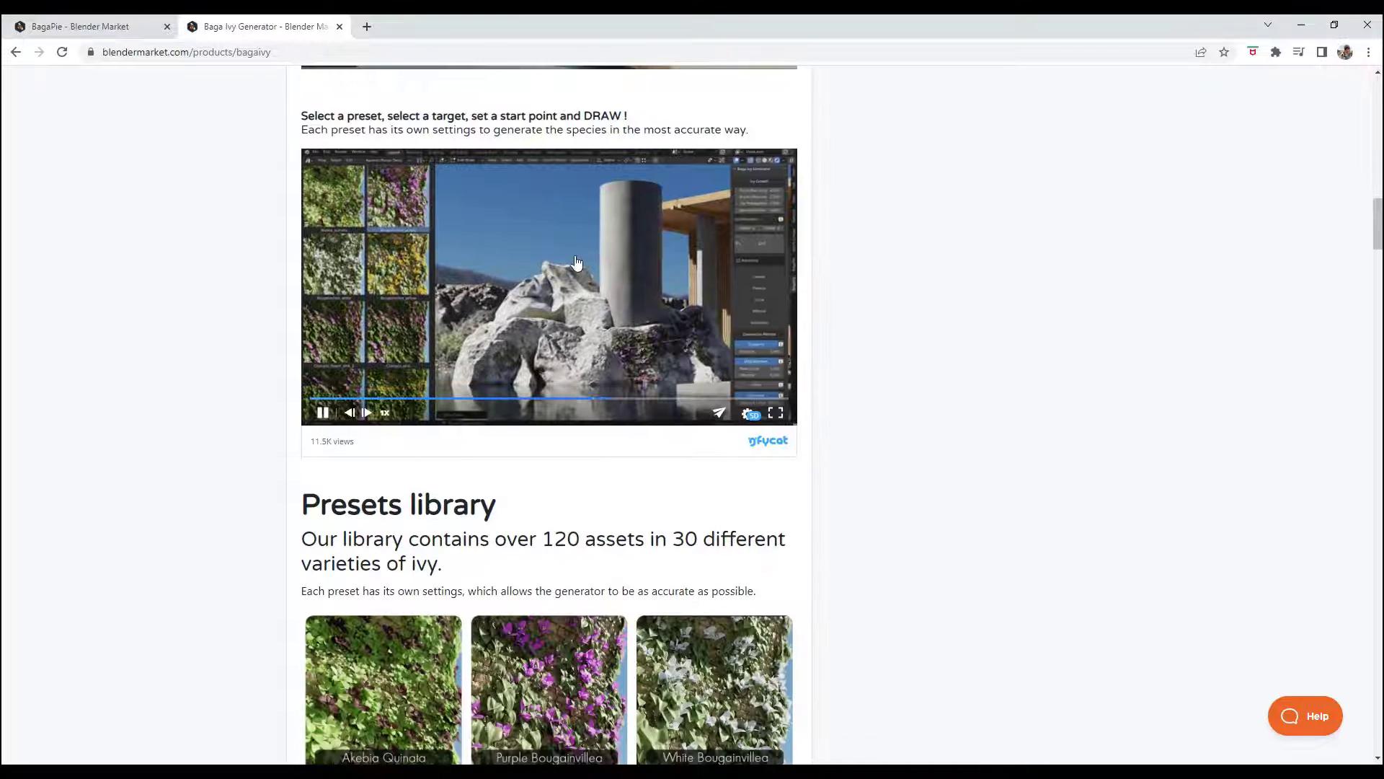
pyautogui.scroll(-5, 300, 266)
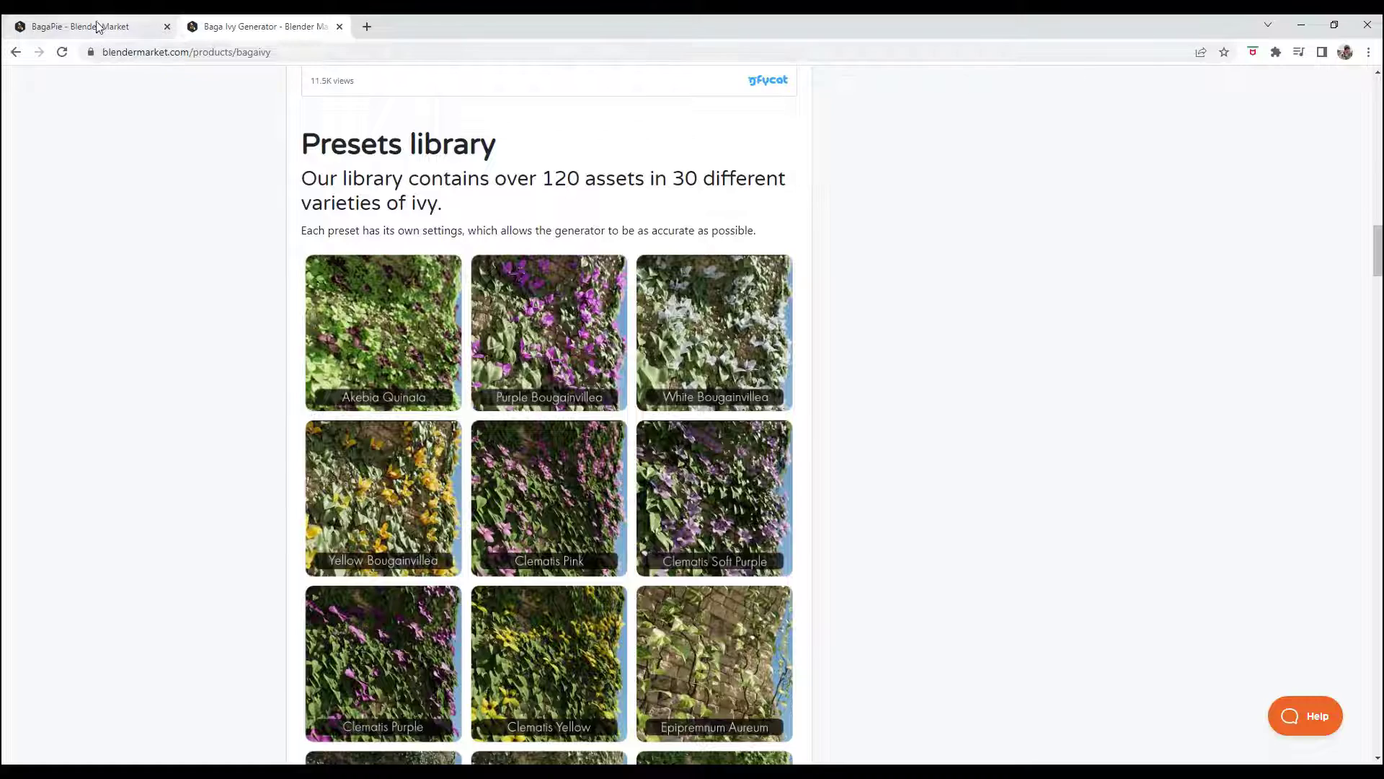
# Examine the feature list of the free BagaPie Modifier, including random arrays and management tools.
pyautogui.click(99, 26)
pyautogui.scroll(-3, 266, 333)
pyautogui.scroll(-10, 267, 331)
pyautogui.scroll(3, 278, 319)
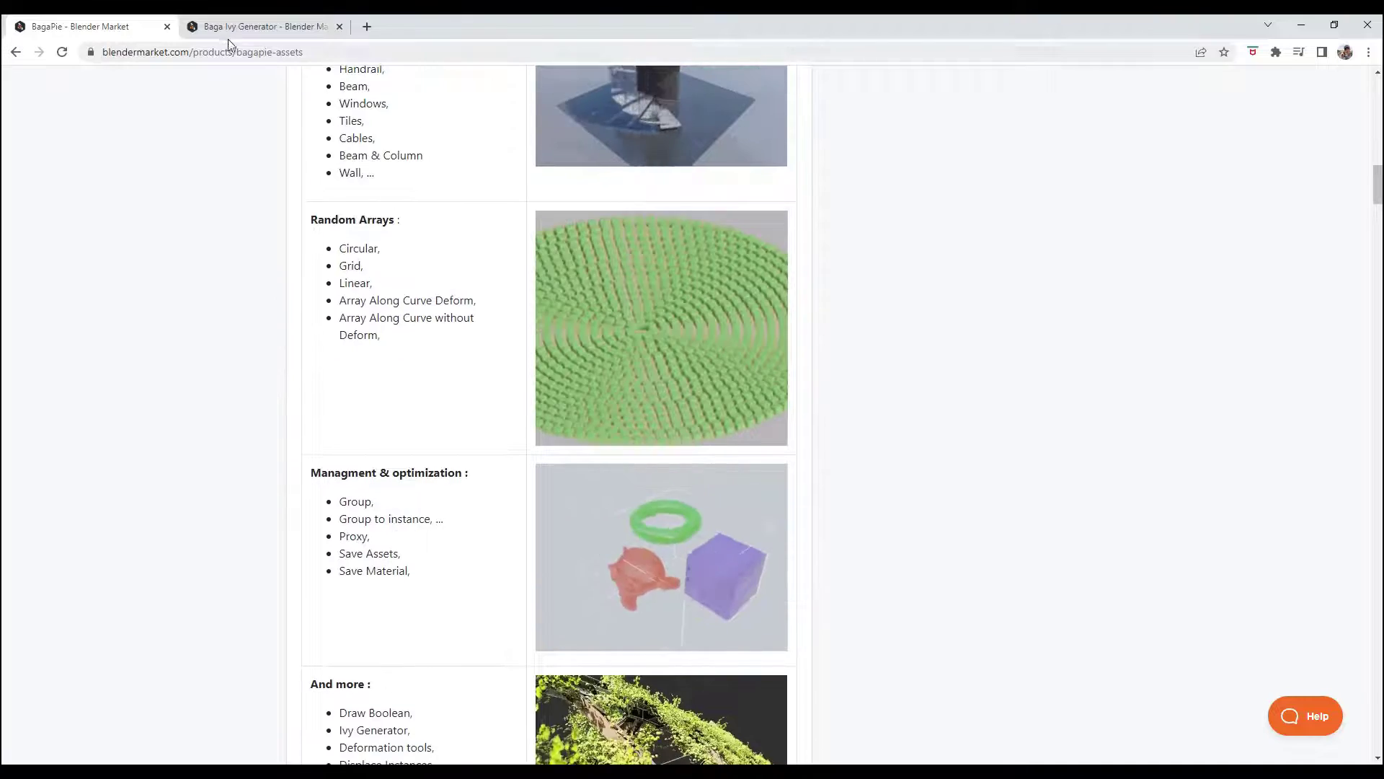
# Examine the Baga Ivy Generator presets library and its overview of leaf and flower assets.
pyautogui.click(245, 25)
pyautogui.scroll(-1, 683, 214)
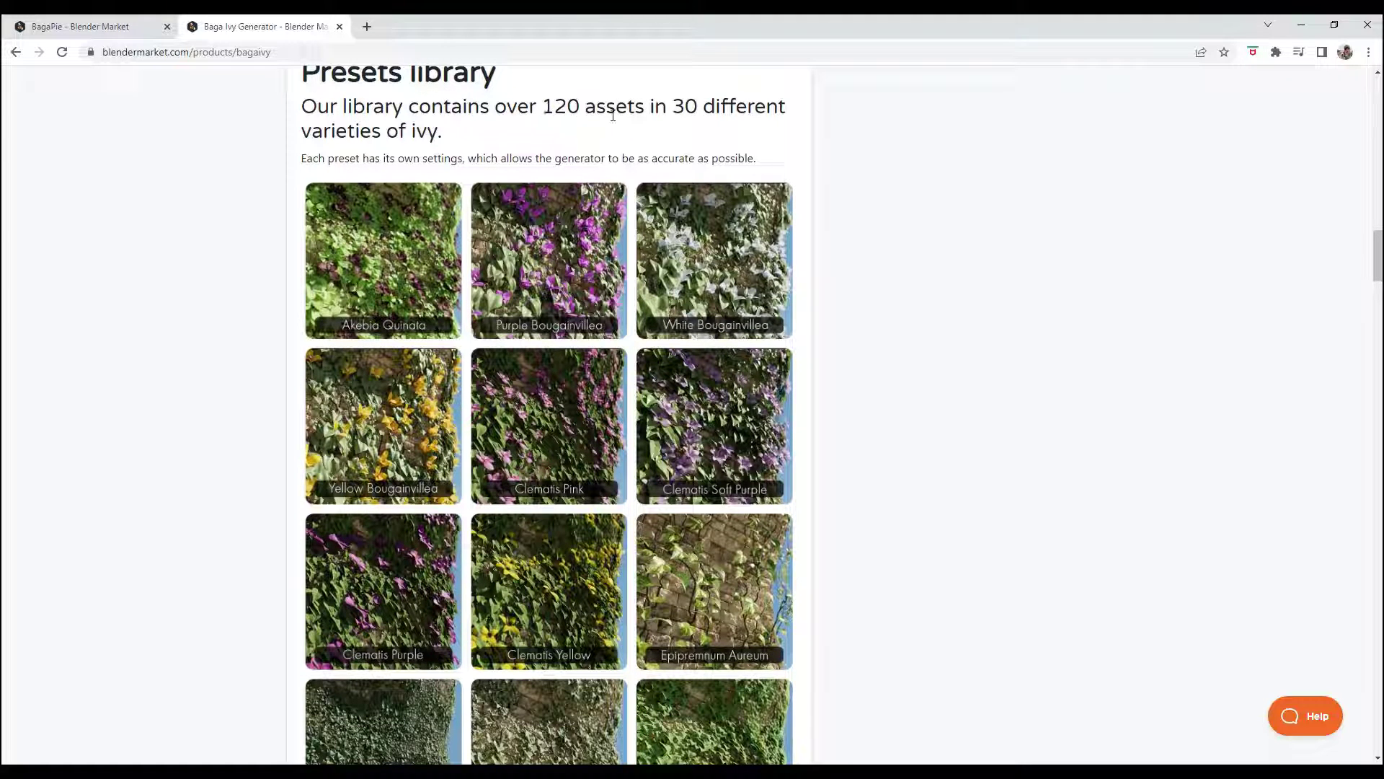
pyautogui.scroll(-12, 512, 338)
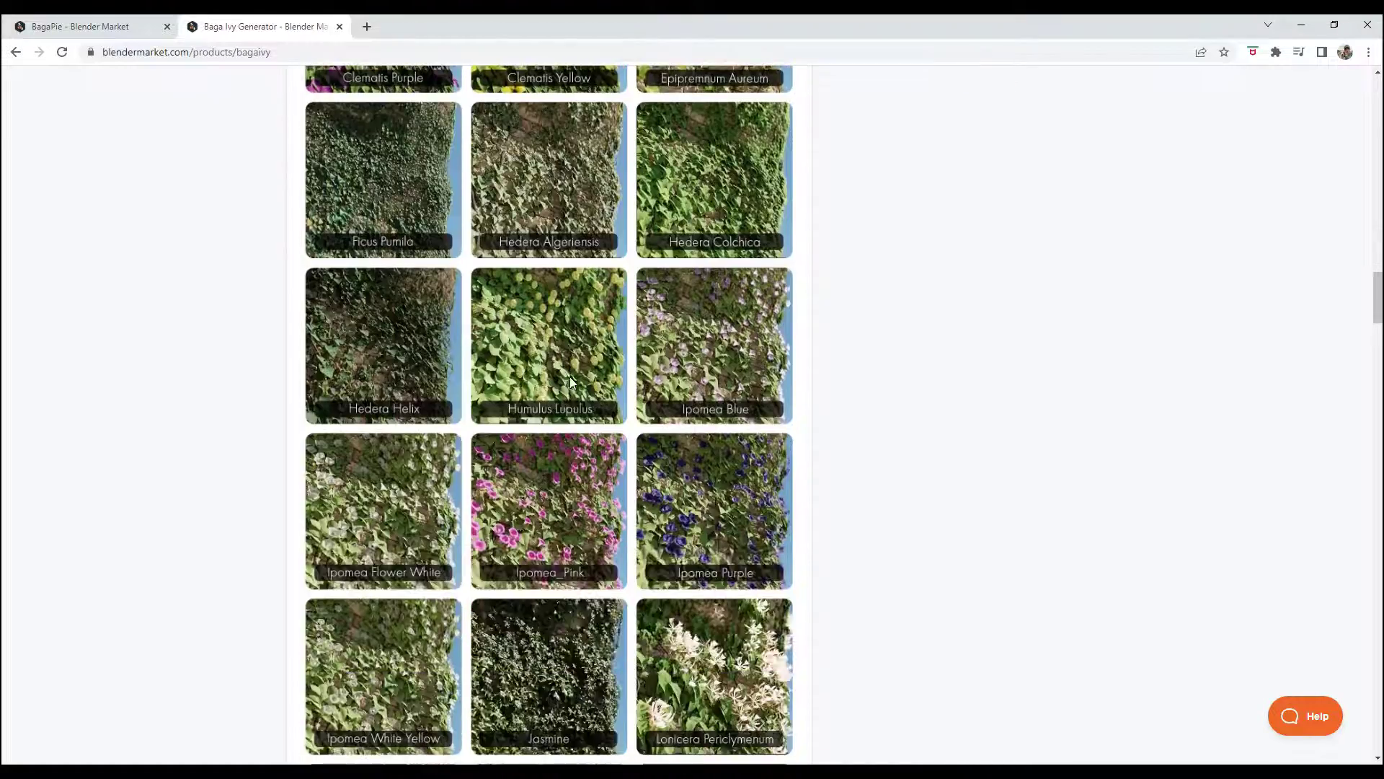
pyautogui.scroll(-4, 401, 400)
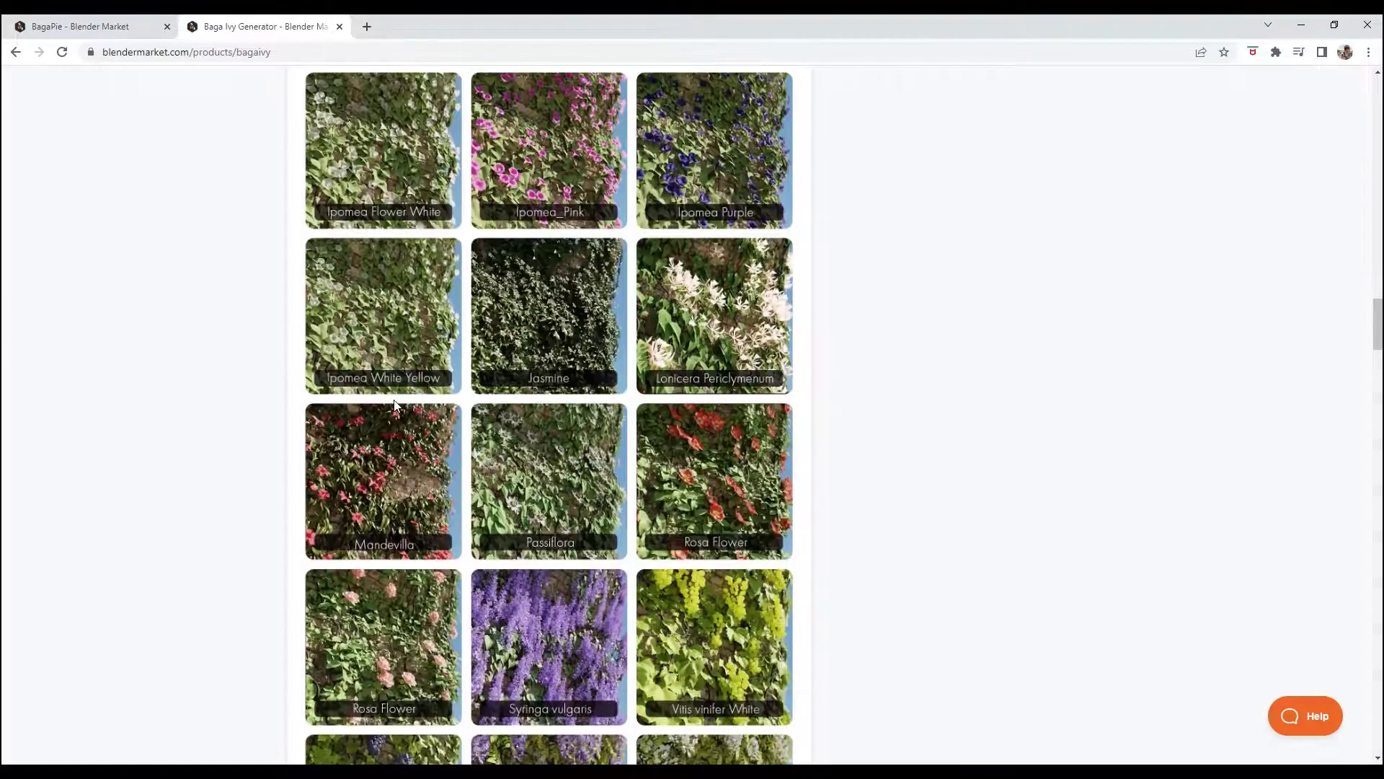
pyautogui.scroll(-4, 406, 405)
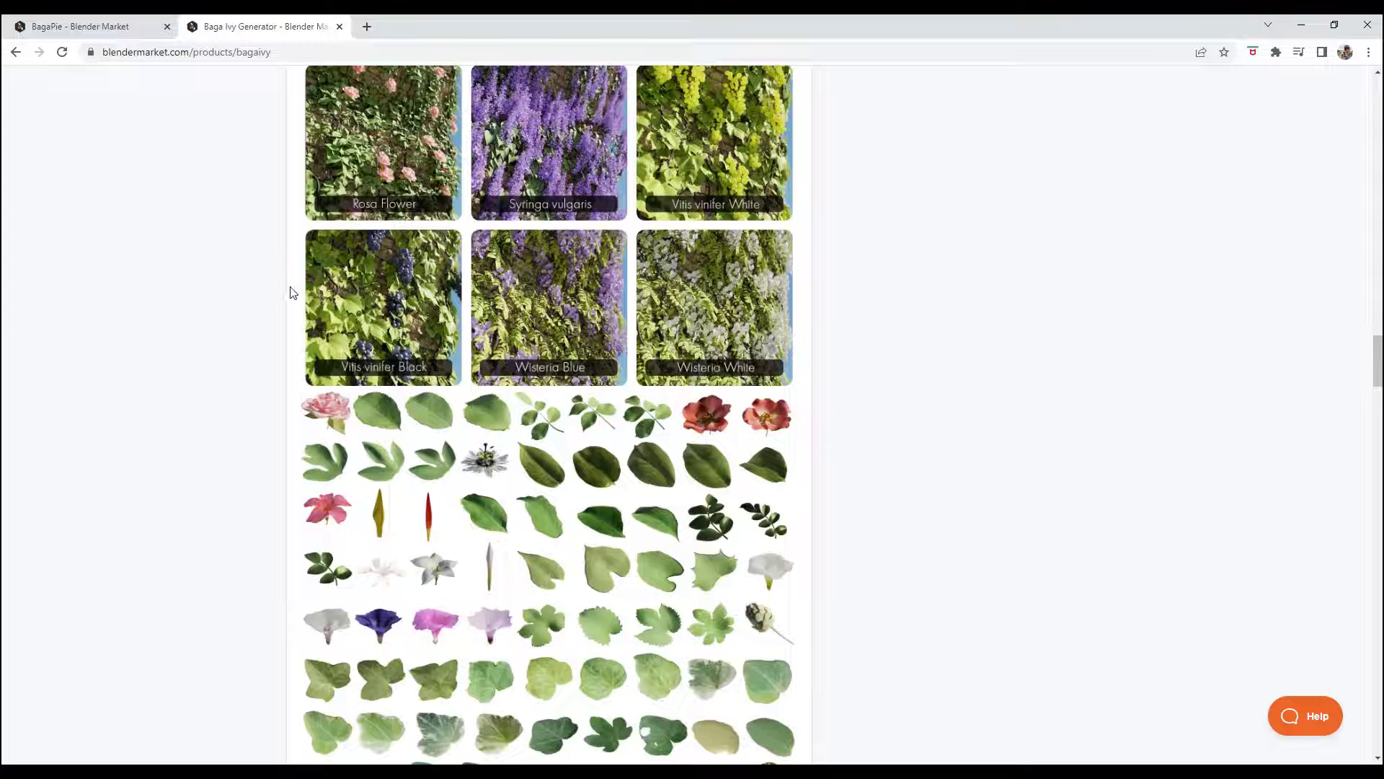
pyautogui.scroll(-3, 906, 305)
pyautogui.scroll(3, 331, 172)
pyautogui.scroll(-3, 595, 314)
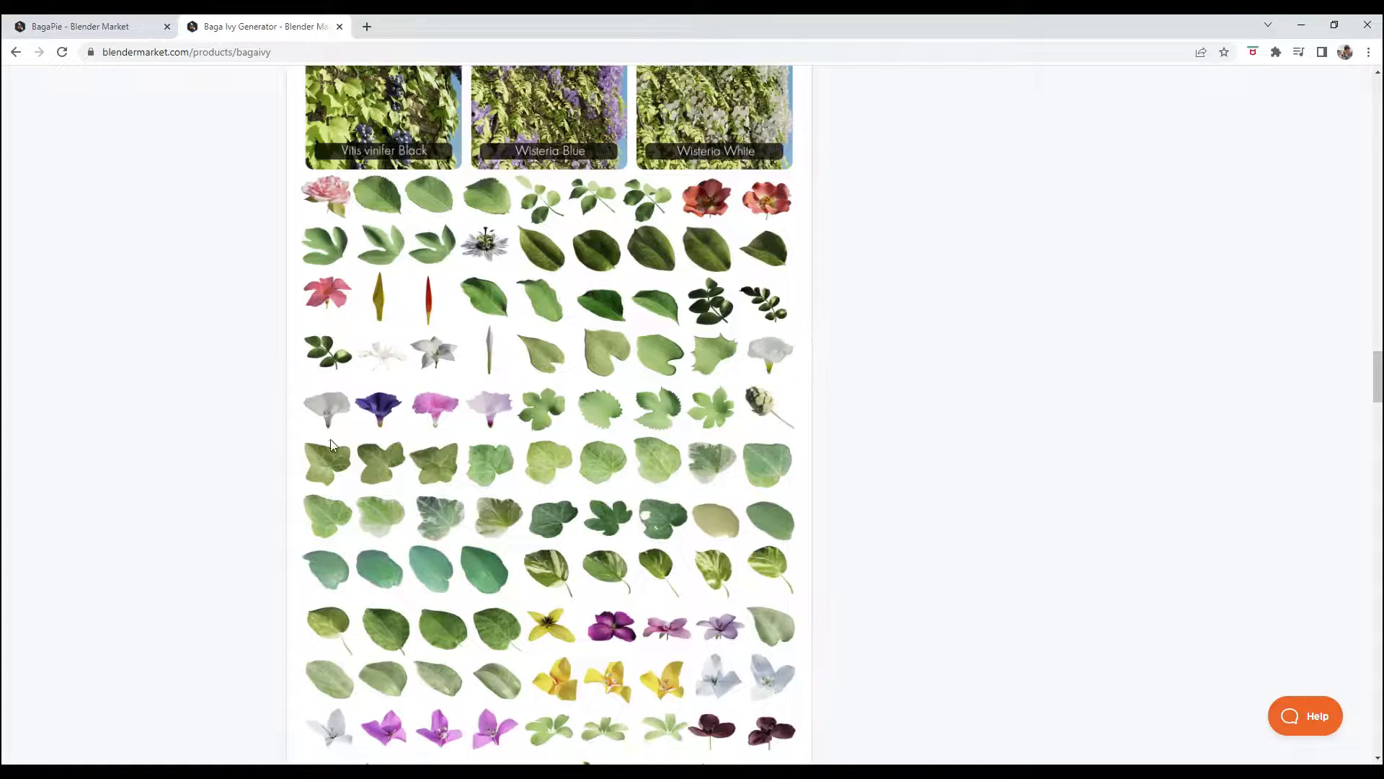
pyautogui.scroll(-4, 542, 518)
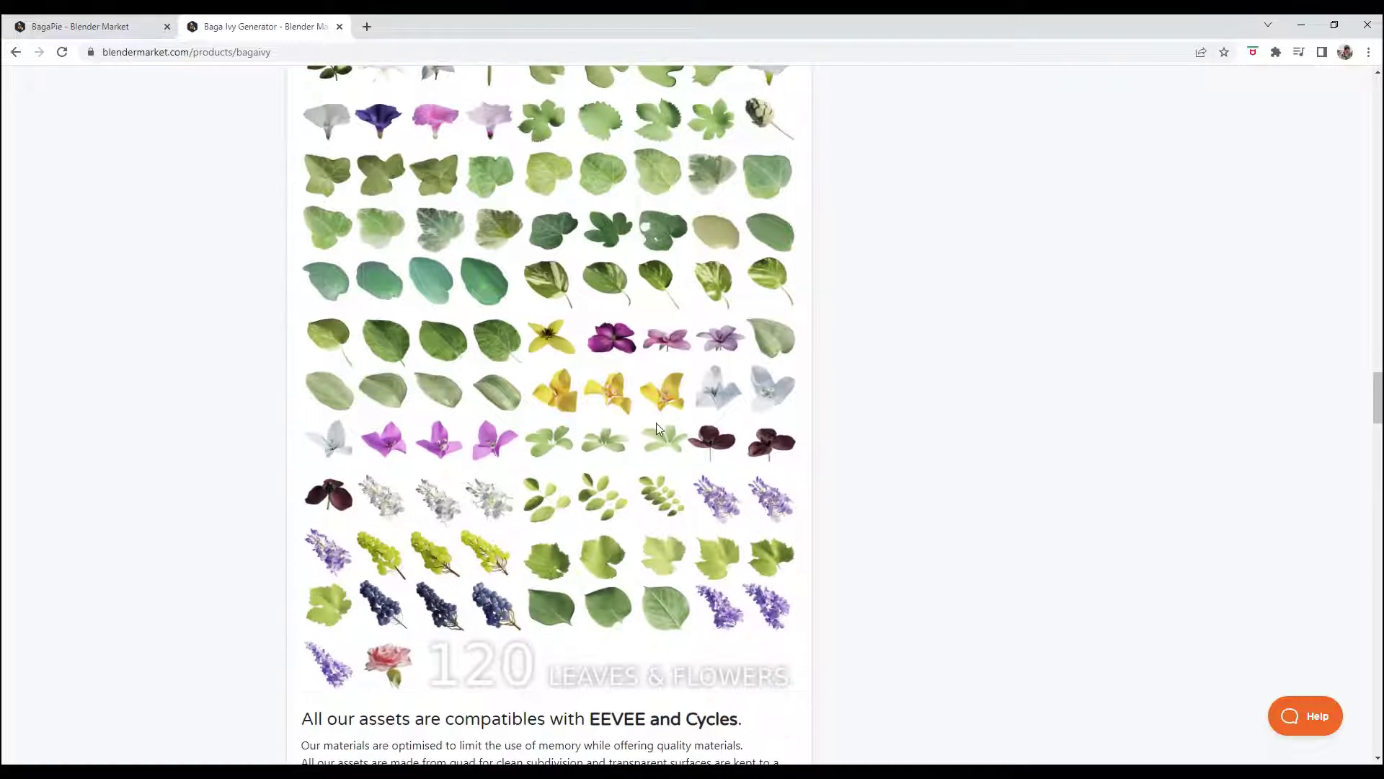
pyautogui.scroll(3, 465, 247)
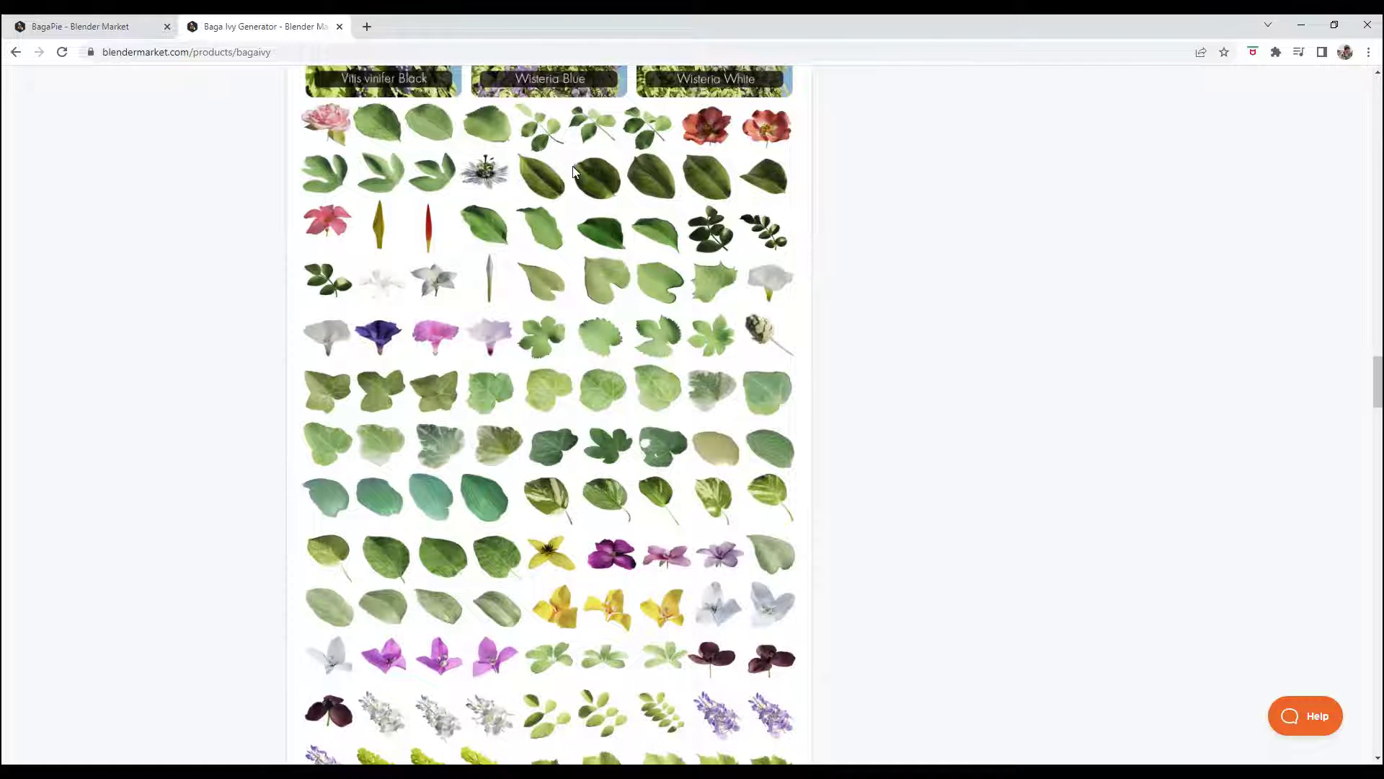
# Switch to Blender and open the Baga Ivy Generator add-on controls in the dog model's viewport.
pyautogui.click(1302, 25)
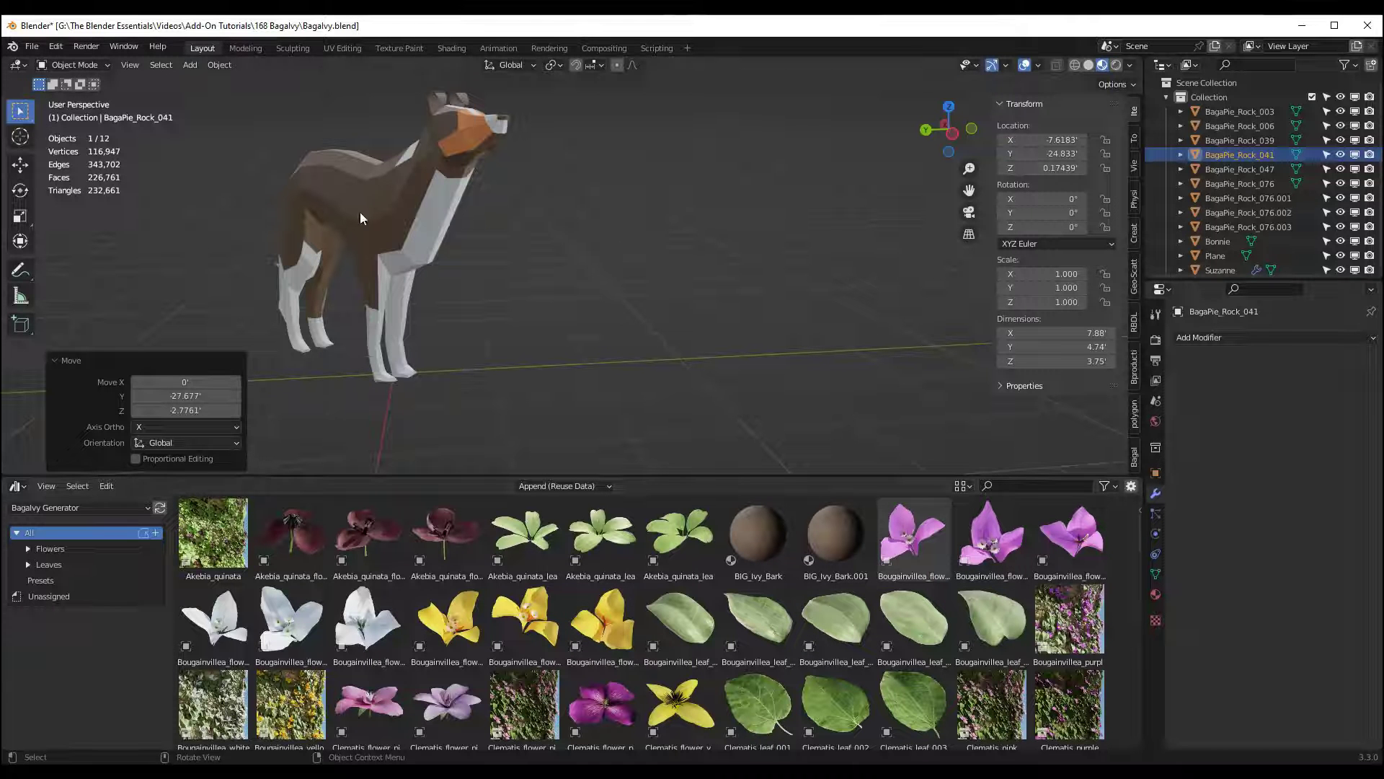
pyautogui.moveTo(530, 297); pyautogui.dragTo(408, 159, button='middle')
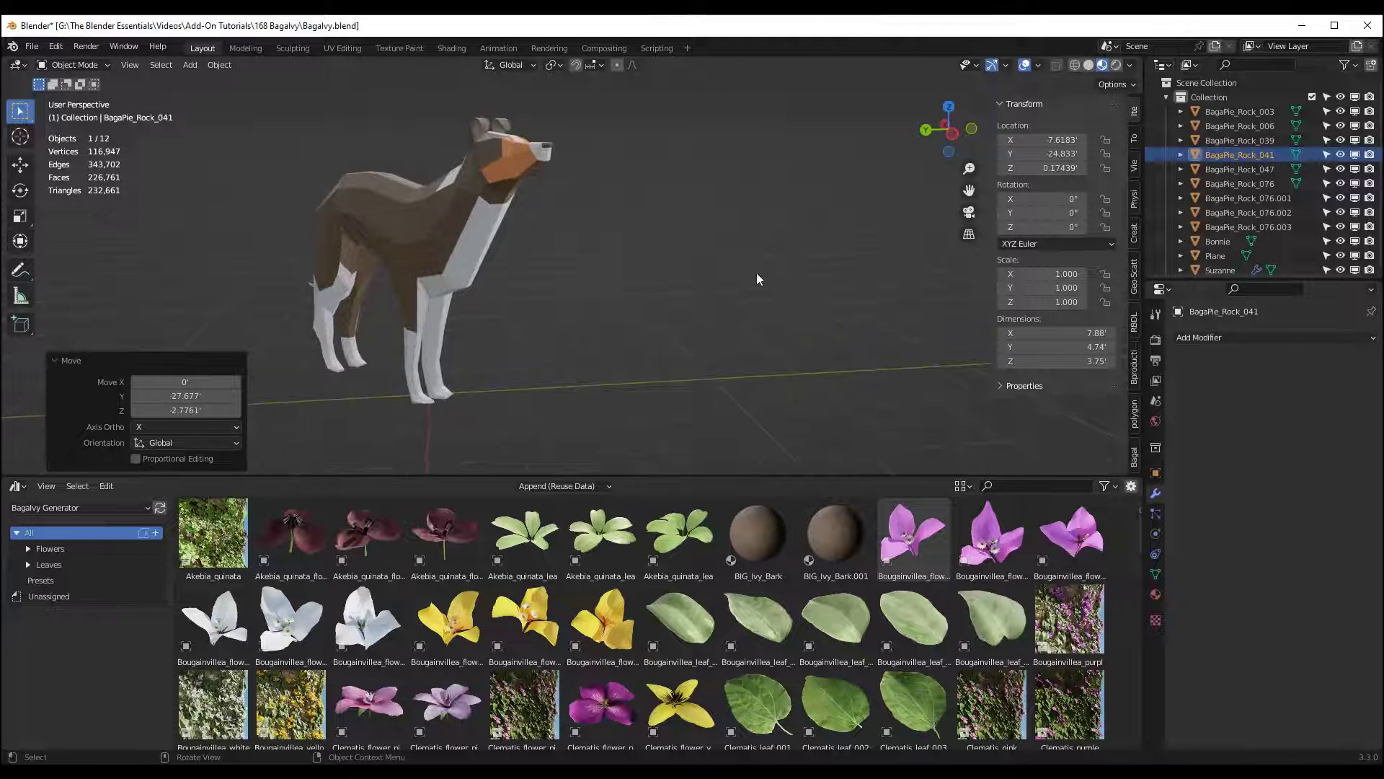
pyautogui.click(1134, 455)
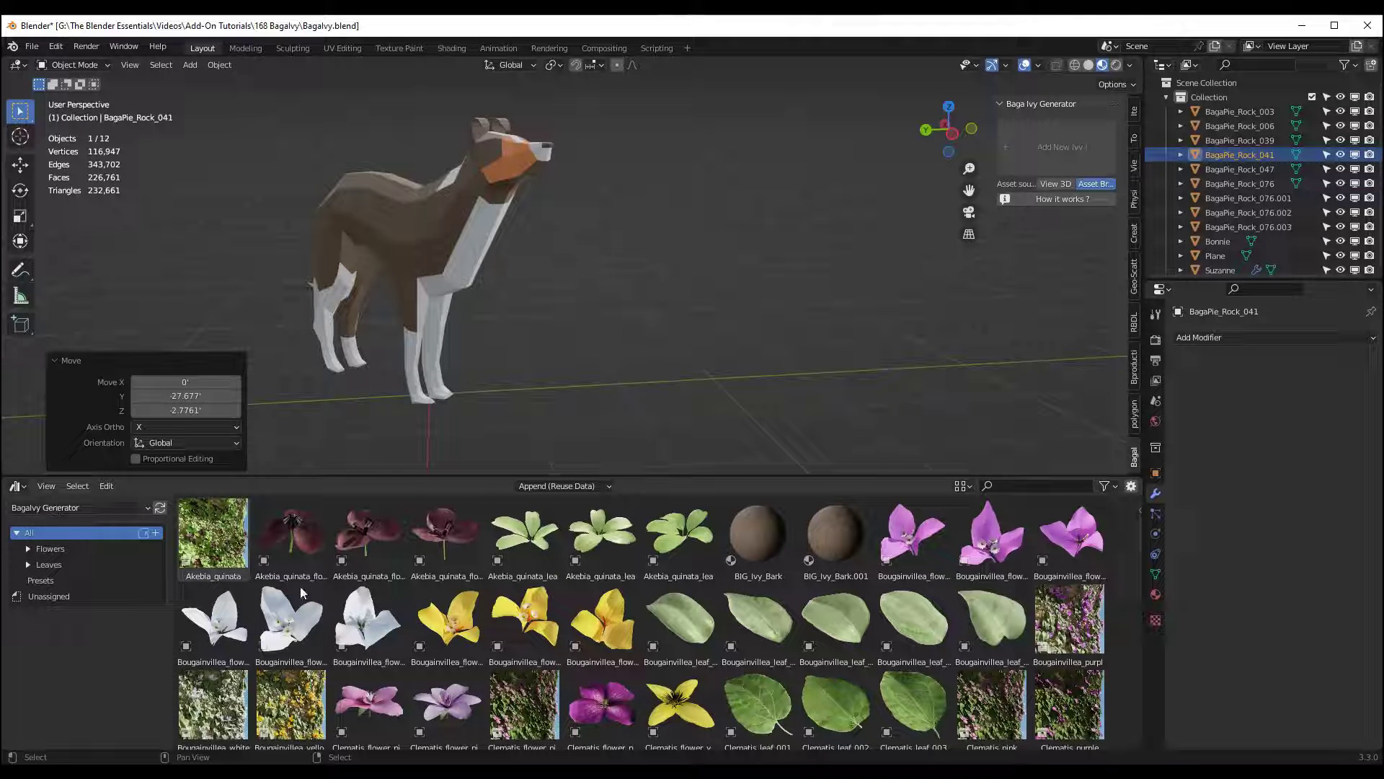
# Browse the ivy library's Flowers and Leaves catalogs, collapse them, and display the Presets catalog.
pyautogui.scroll(-4, 667, 660)
pyautogui.scroll(-6, 668, 655)
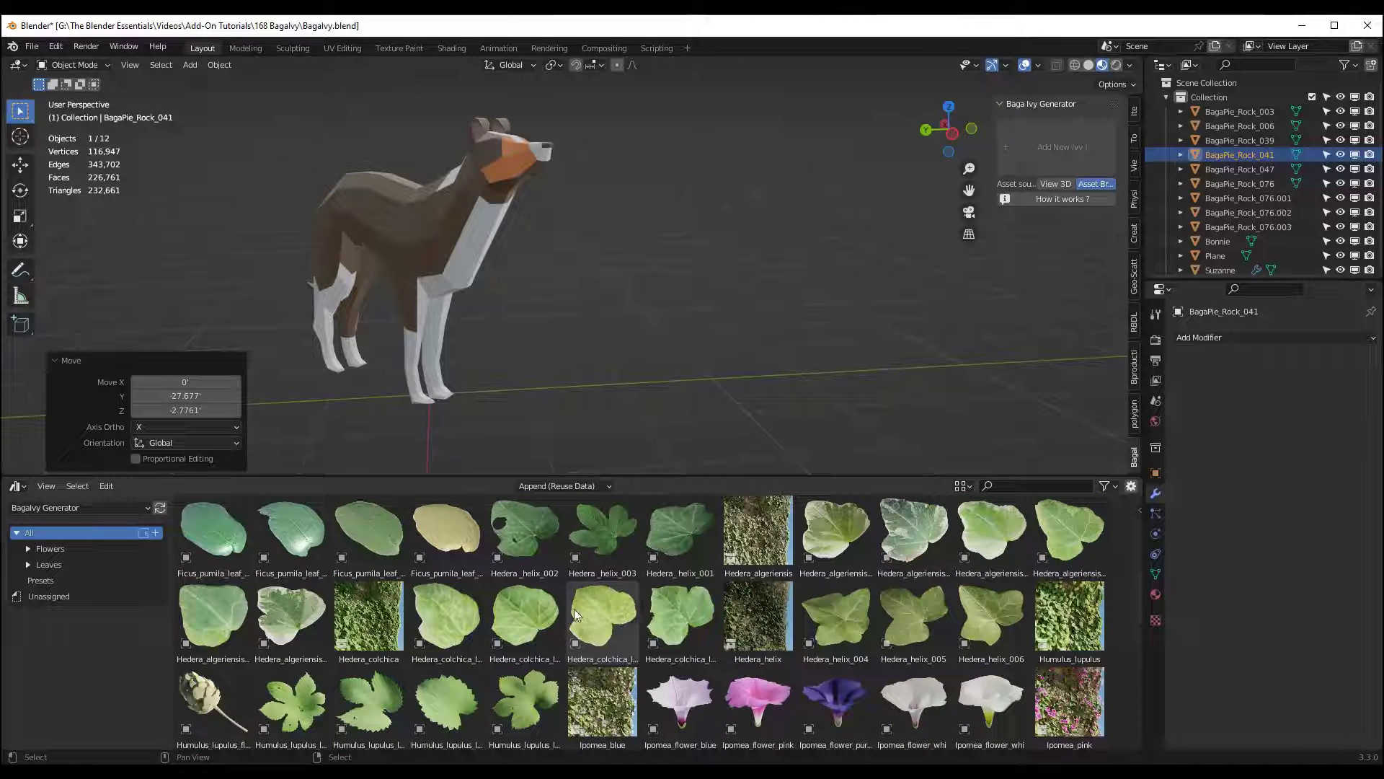
pyautogui.click(50, 548)
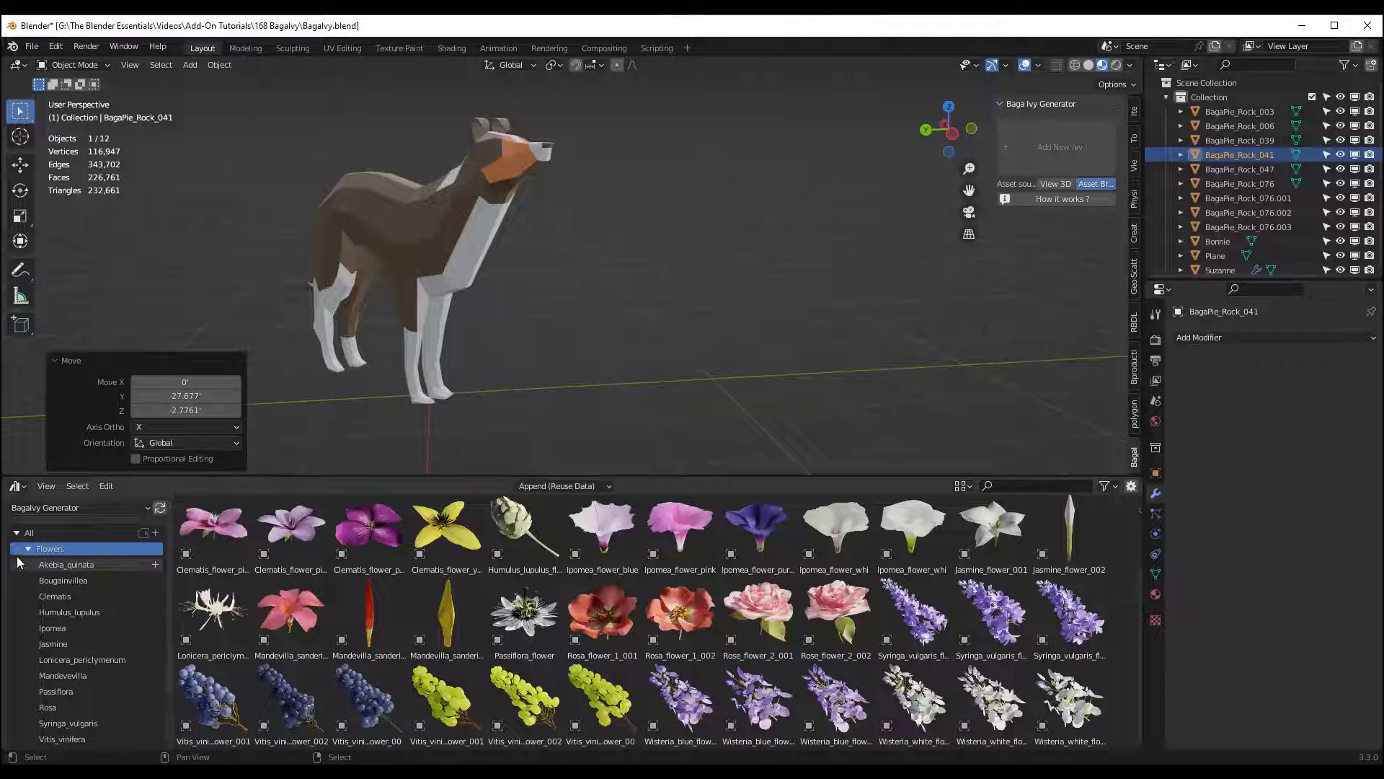
pyautogui.click(27, 548)
pyautogui.click(41, 565)
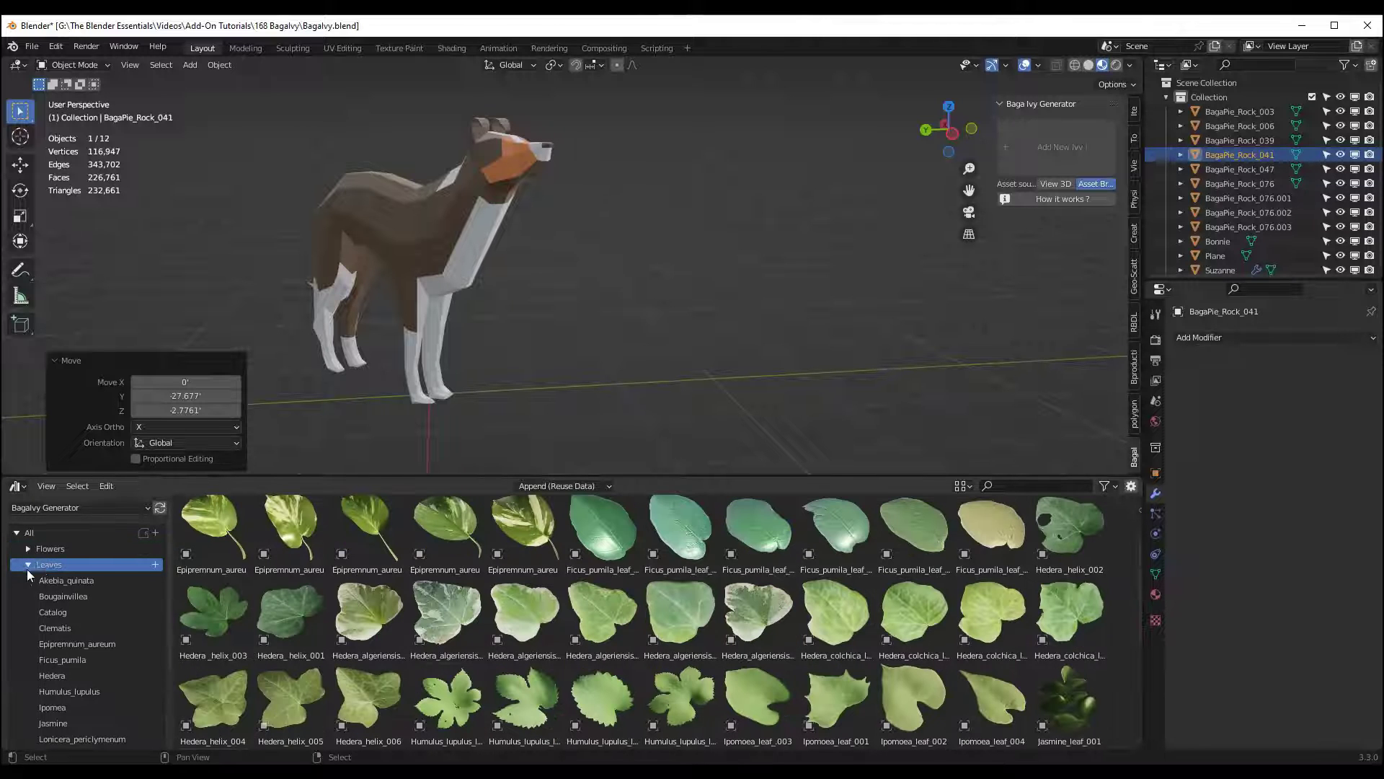
pyautogui.click(27, 564)
pyautogui.click(37, 583)
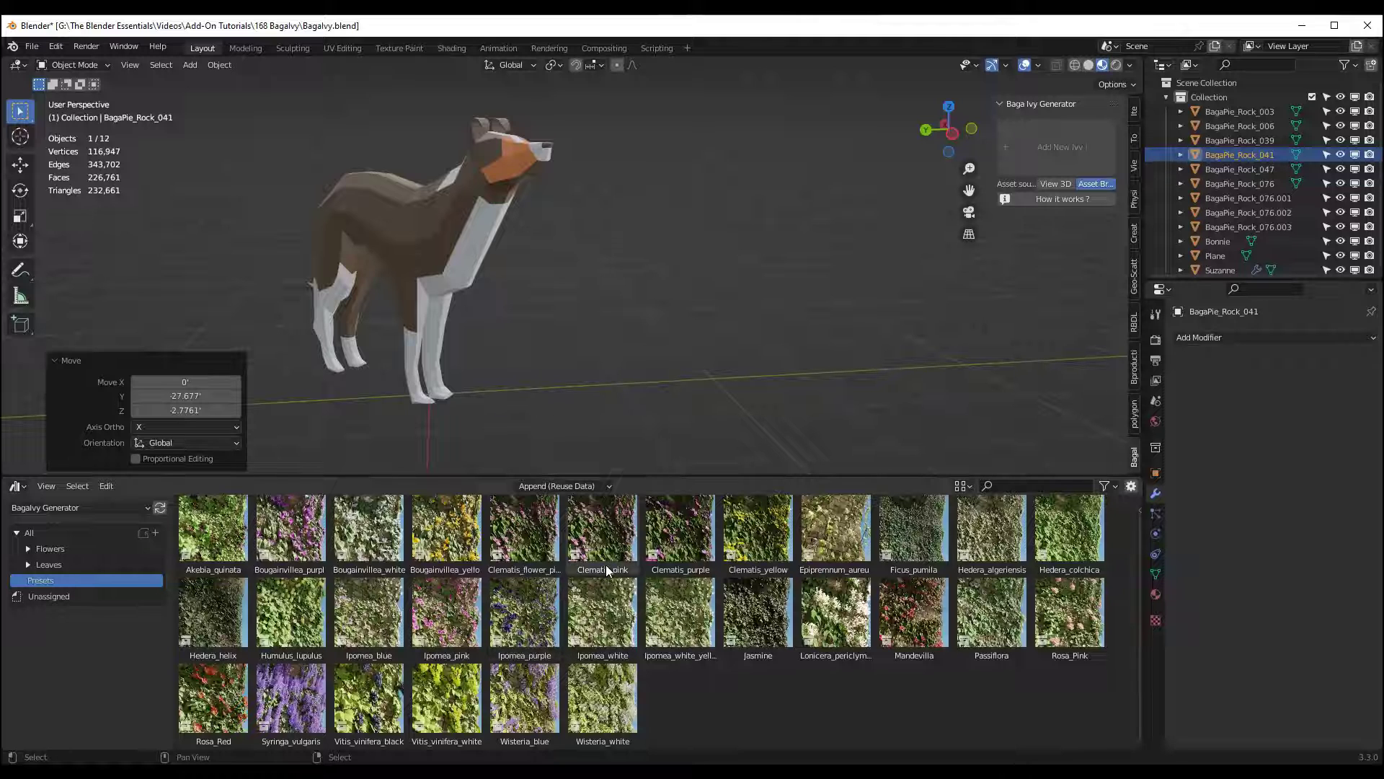
# Select the dog model as the ivy target and choose the Ipomea_pink preset.
pyautogui.click(387, 267)
pyautogui.moveTo(387, 267); pyautogui.dragTo(500, 239, button='middle')
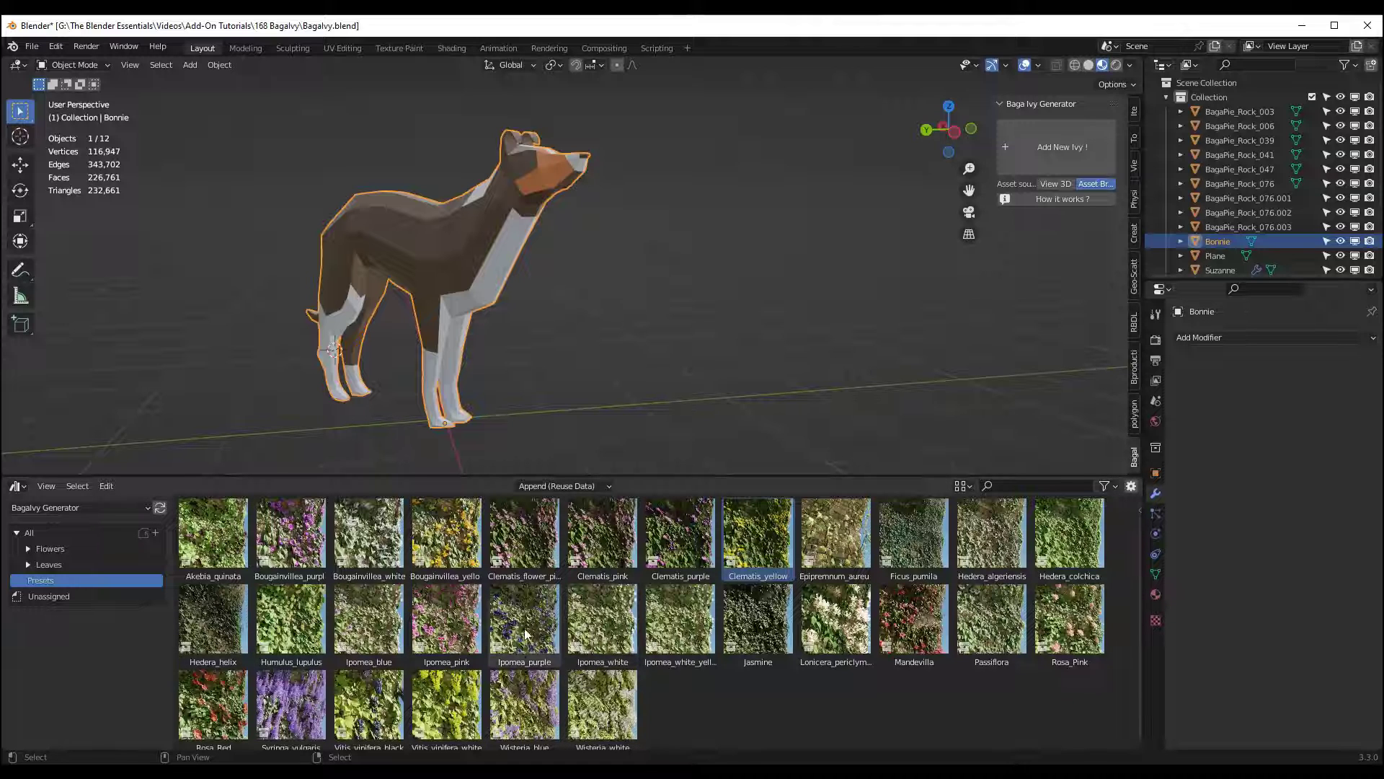
pyautogui.click(445, 609)
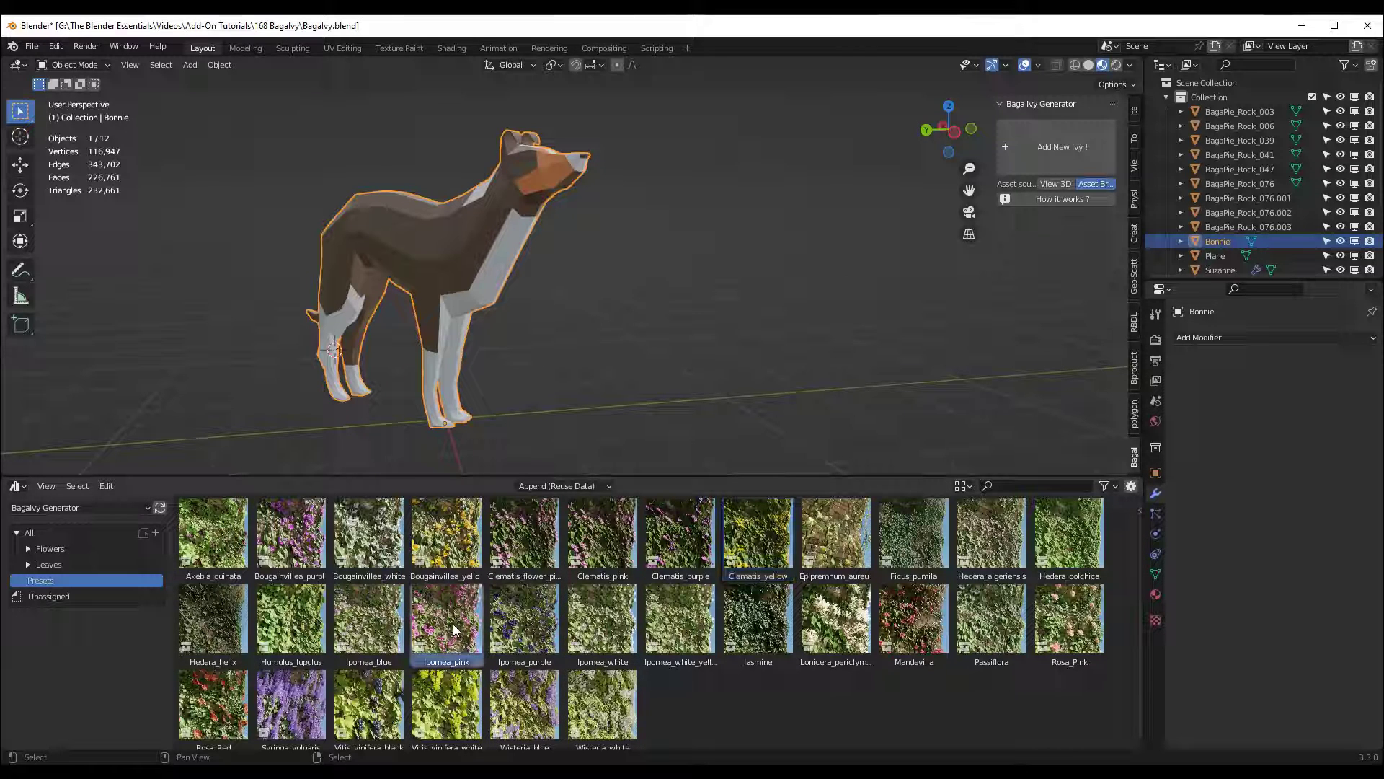
# Place the ivy's start point with the 3D cursor on the dog's hind leg and add a new ivy.
pyautogui.moveTo(477, 230); pyautogui.dragTo(339, 339, button='middle')
pyautogui.keyDown('shift'); pyautogui.moveTo(336, 353); pyautogui.dragTo(333, 342, button='right'); pyautogui.keyUp('shift')
pyautogui.moveTo(552, 348); pyautogui.dragTo(509, 267, button='middle')
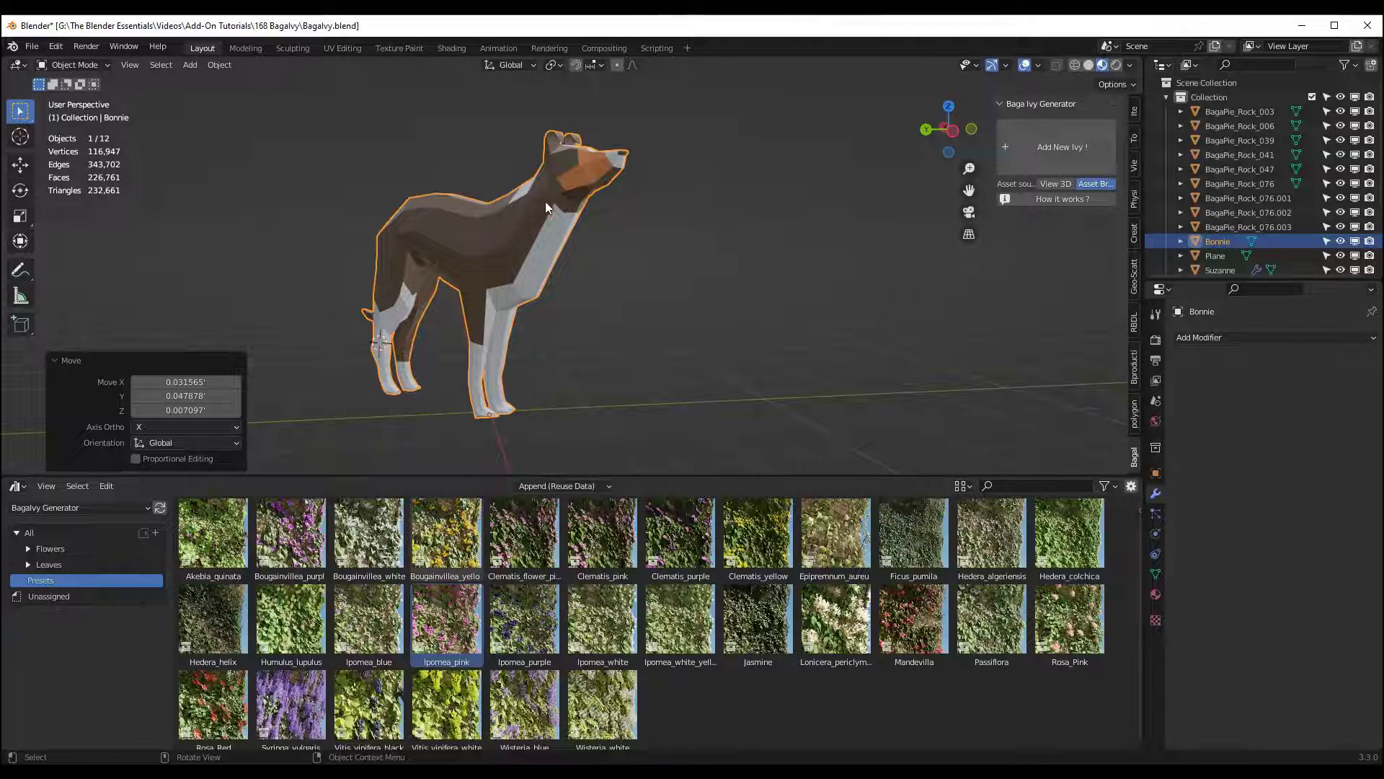
pyautogui.click(1059, 150)
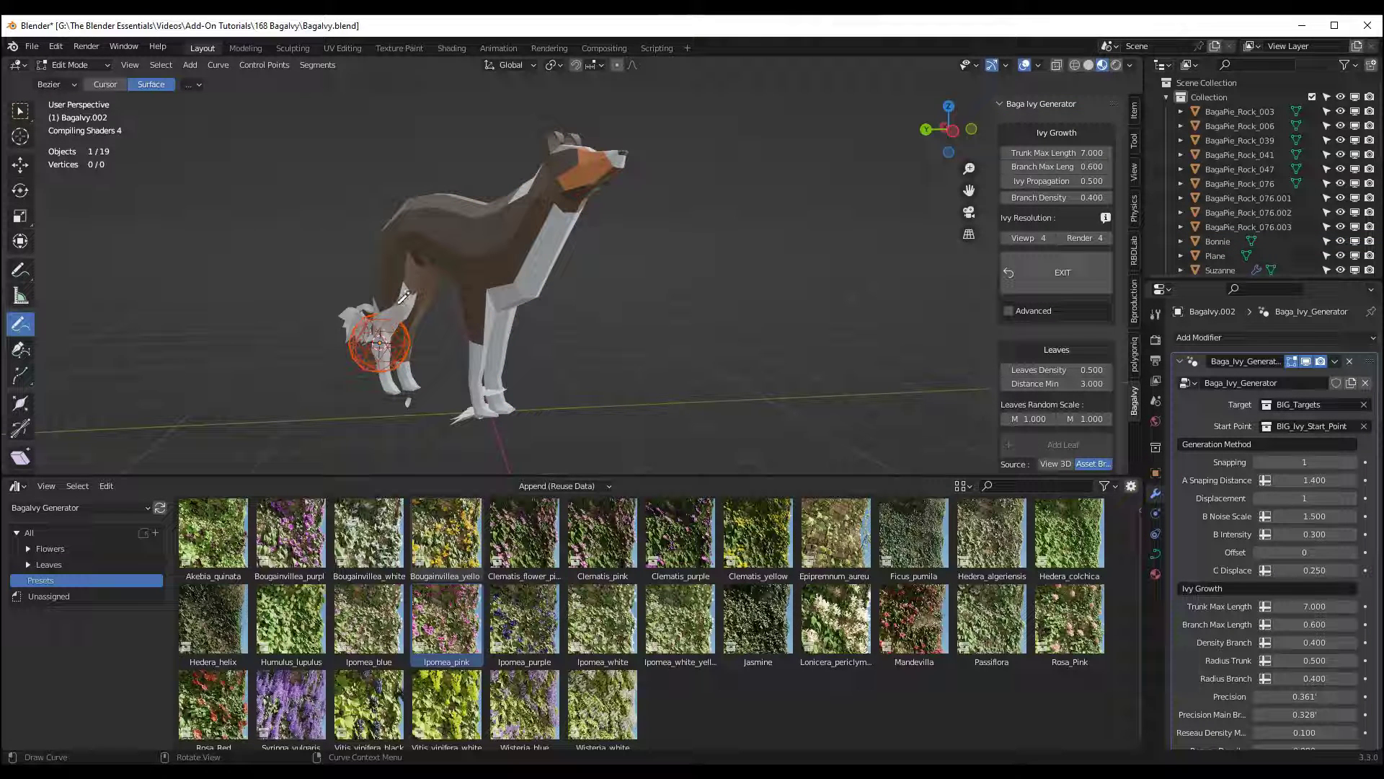
# Draw ivy guide curves on the dog's surface from head to shoulder and down the hindquarters, and inspect the growth.
pyautogui.moveTo(580, 158); pyautogui.dragTo(533, 196)
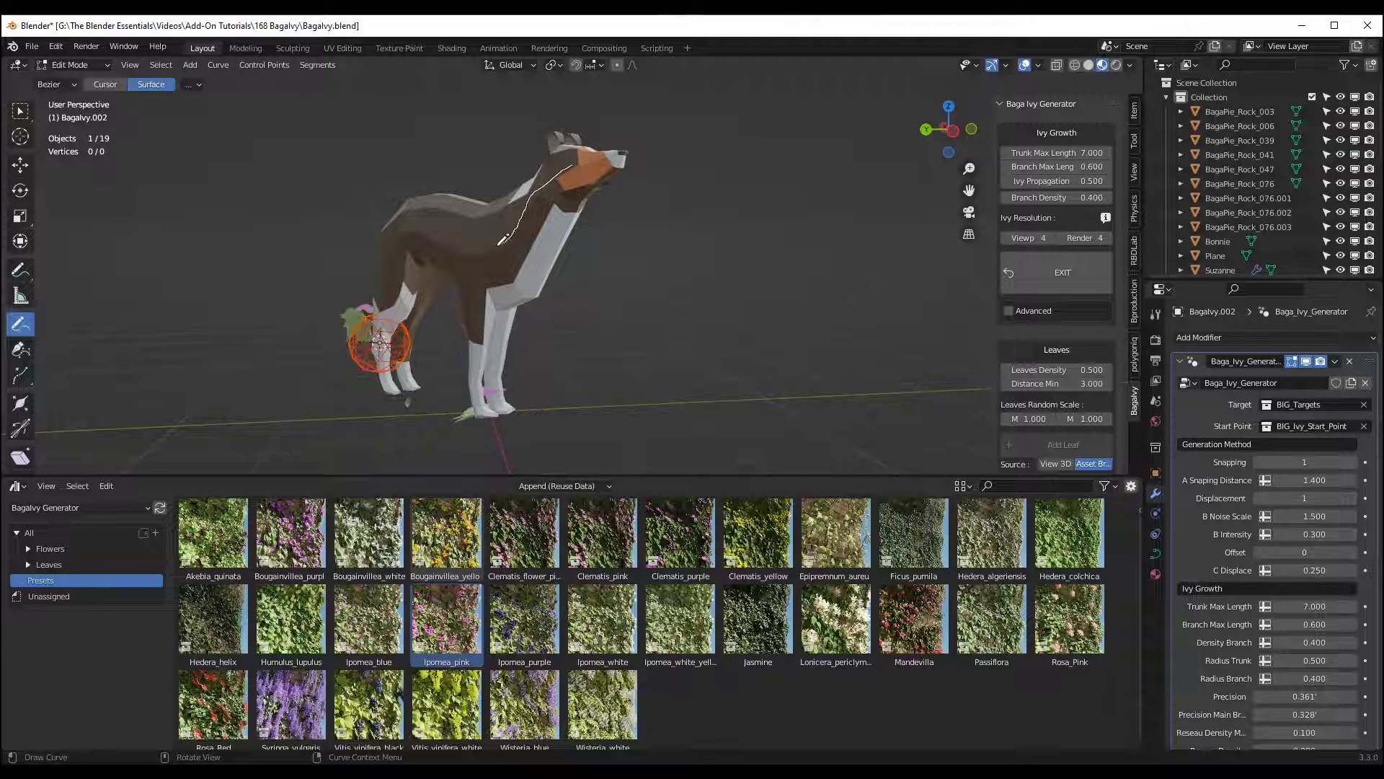
pyautogui.moveTo(420, 240)
pyautogui.mouseDown()
pyautogui.moveTo(379, 296)
pyautogui.moveTo(382, 341)
pyautogui.mouseUp()
pyautogui.moveTo(439, 328); pyautogui.dragTo(424, 296, button='middle')
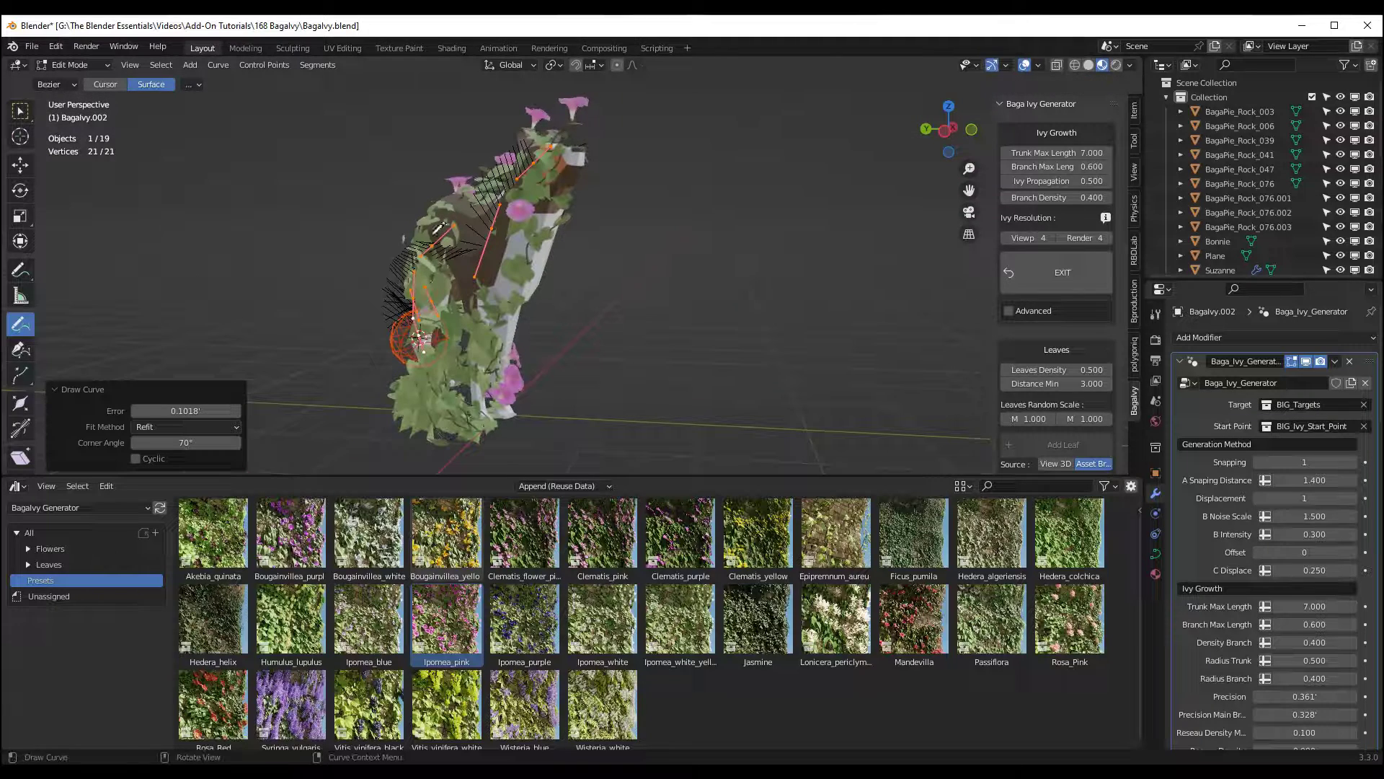
pyautogui.scroll(4, 485, 223)
pyautogui.scroll(-3, 484, 224)
pyautogui.moveTo(488, 225); pyautogui.dragTo(535, 228, button='middle')
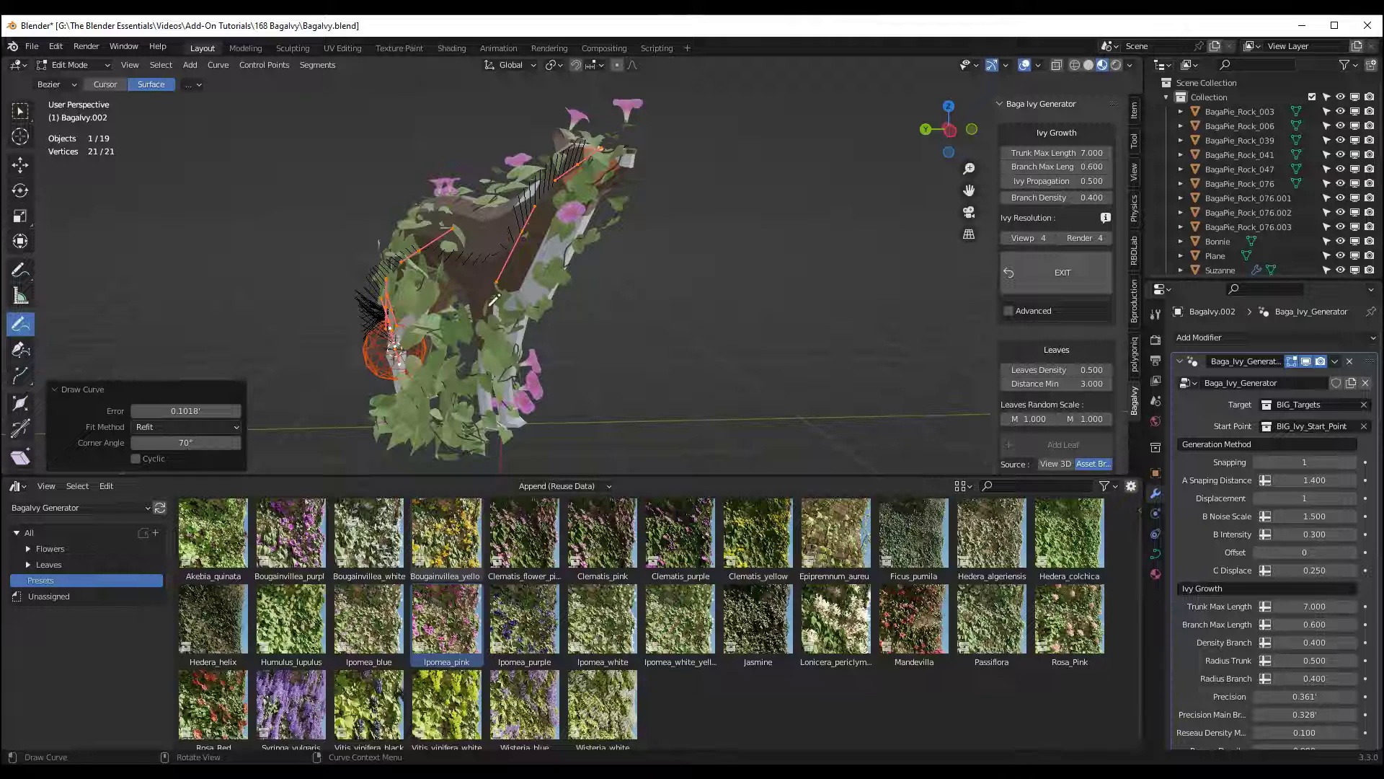
pyautogui.moveTo(494, 301); pyautogui.dragTo(469, 252, button='middle')
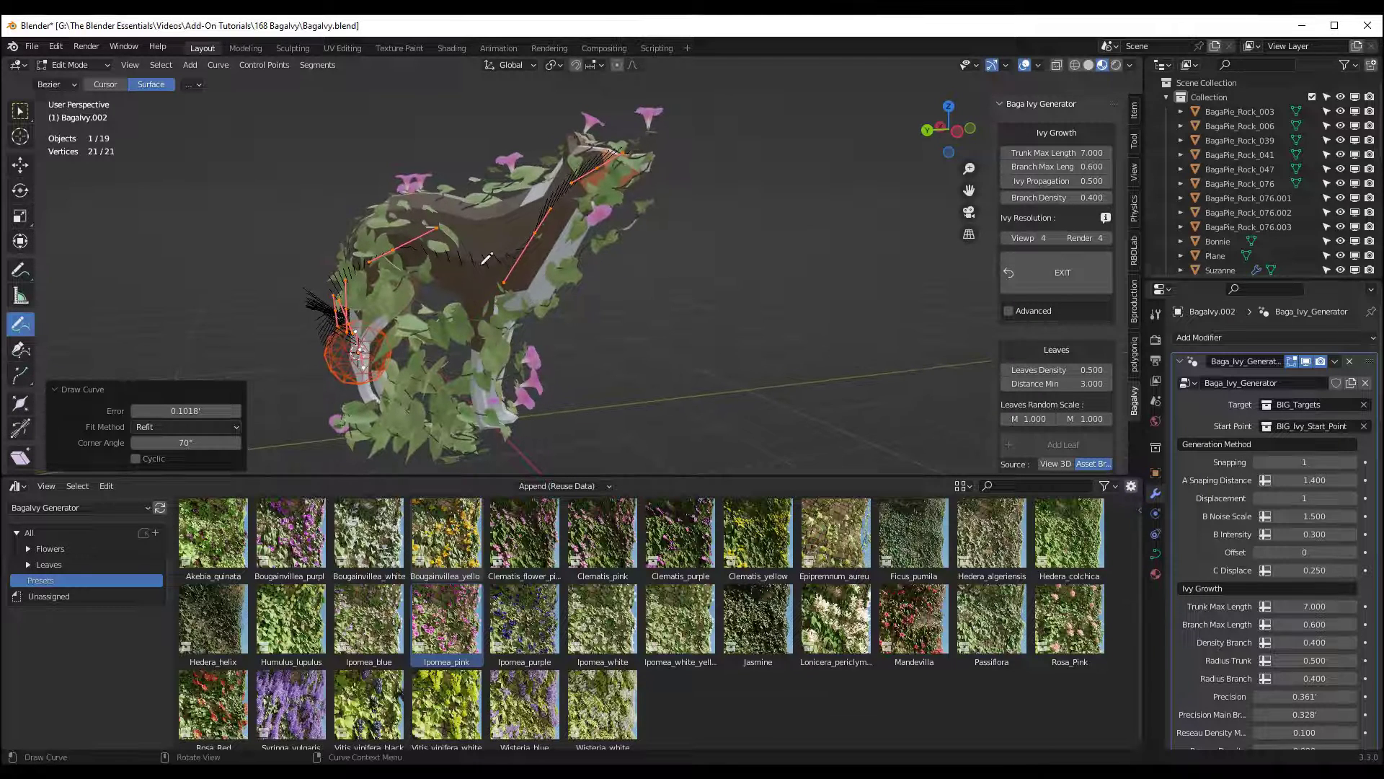
# Set the ivy growth to Trunk Max Length 1.240, Branch Max Length 0.710, Ivy Propagation 0.250 and Branch Density 0.050.
pyautogui.moveTo(1020, 152); pyautogui.dragTo(836, 153)
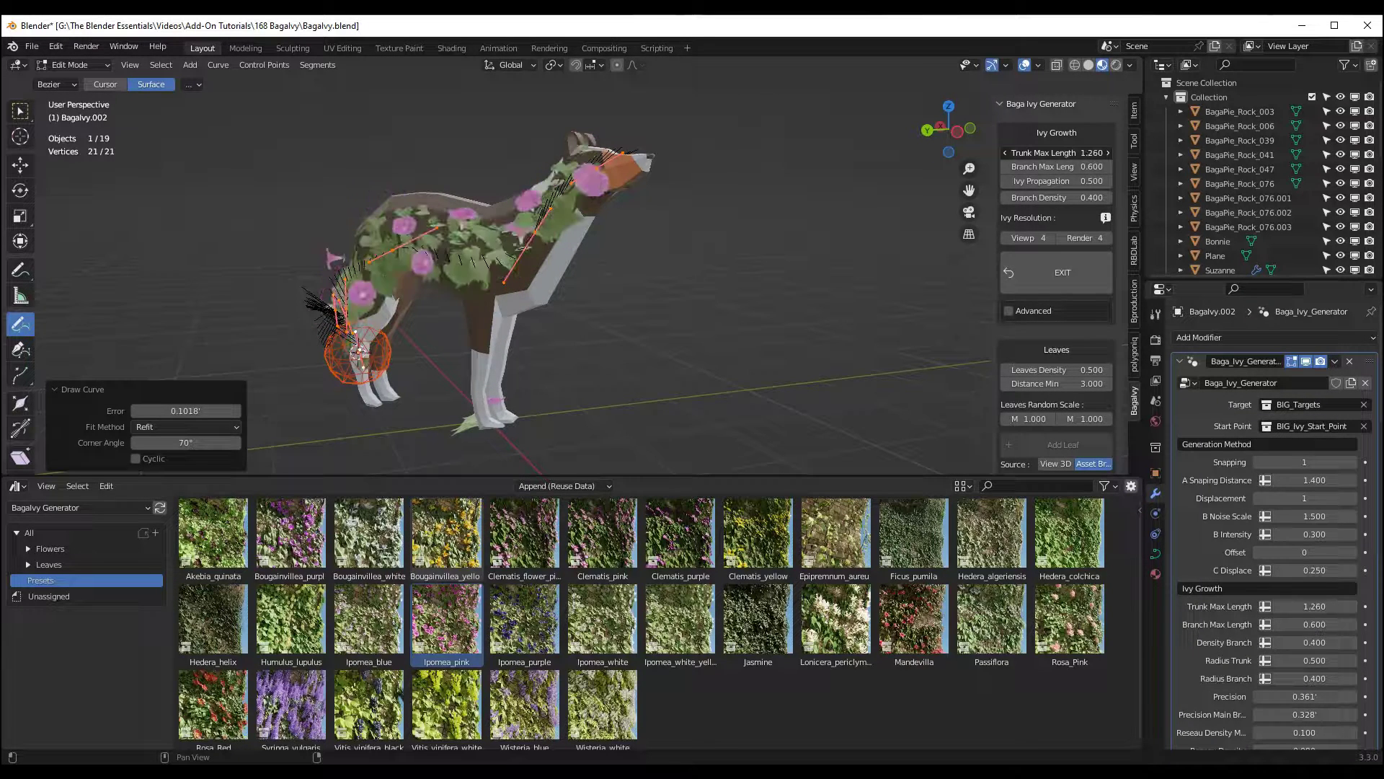
pyautogui.moveTo(1056, 153); pyautogui.dragTo(1060, 153)
pyautogui.moveTo(282, 248); pyautogui.dragTo(278, 243, button='middle')
pyautogui.scroll(2, 431, 230)
pyautogui.scroll(-1, 431, 229)
pyautogui.scroll(1, 462, 230)
pyautogui.moveTo(1046, 167)
pyautogui.mouseDown()
pyautogui.moveTo(1058, 167)
pyautogui.moveTo(1024, 167)
pyautogui.moveTo(1056, 168)
pyautogui.moveTo(1046, 181)
pyautogui.mouseUp()
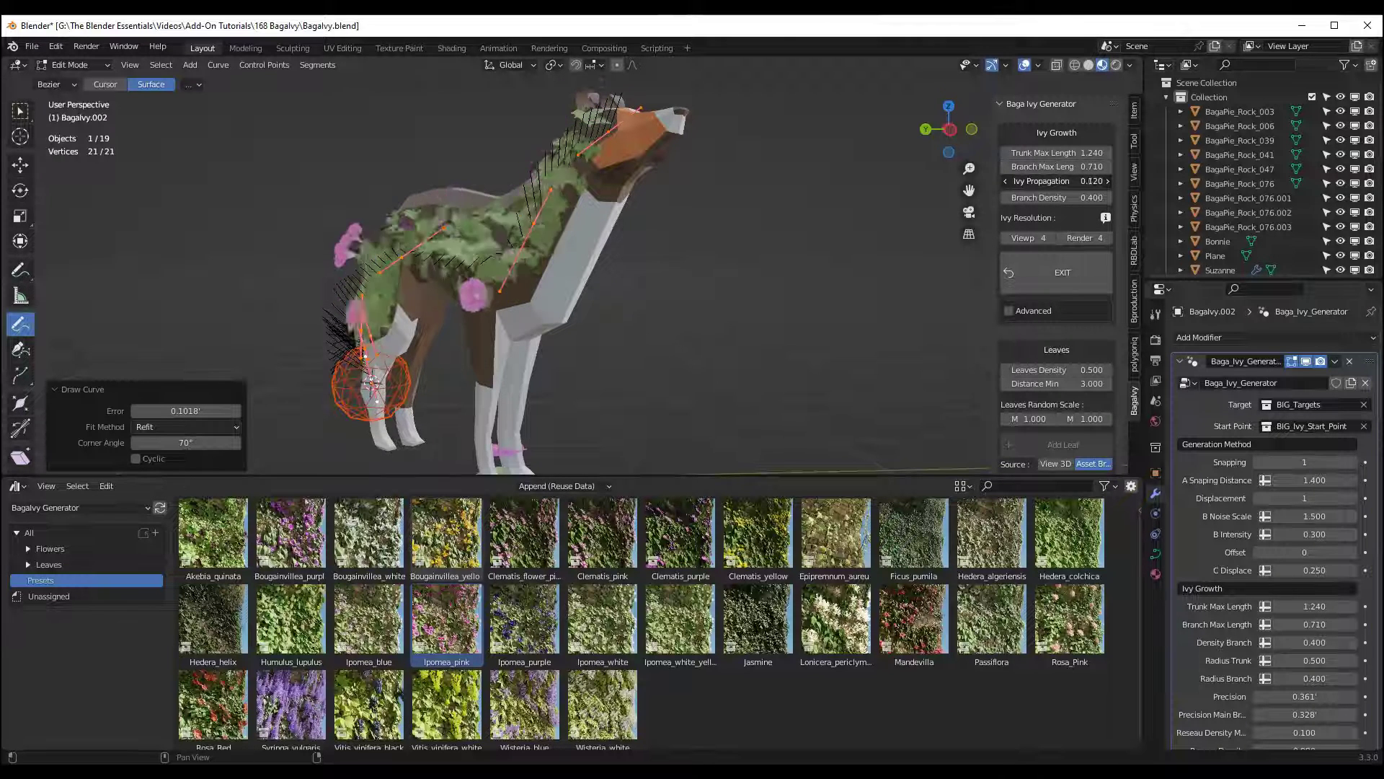
pyautogui.moveTo(1056, 181); pyautogui.dragTo(1044, 198)
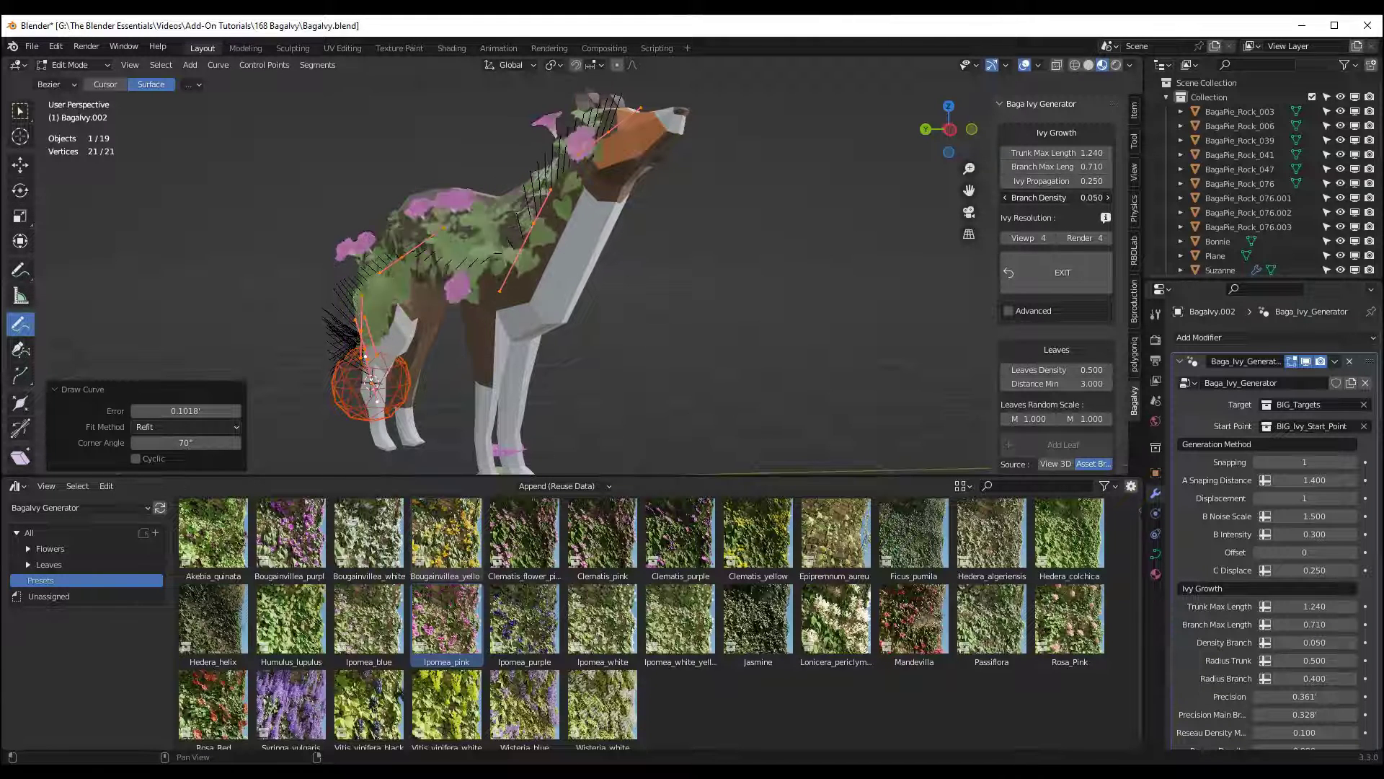
# Set the ivy's Branch Density to 0.180, then its Leaves Density to 0.030 and leaf Distance Min to 2.360.
pyautogui.moveTo(598, 281); pyautogui.dragTo(750, 289, button='middle')
pyautogui.scroll(-6, 1051, 302)
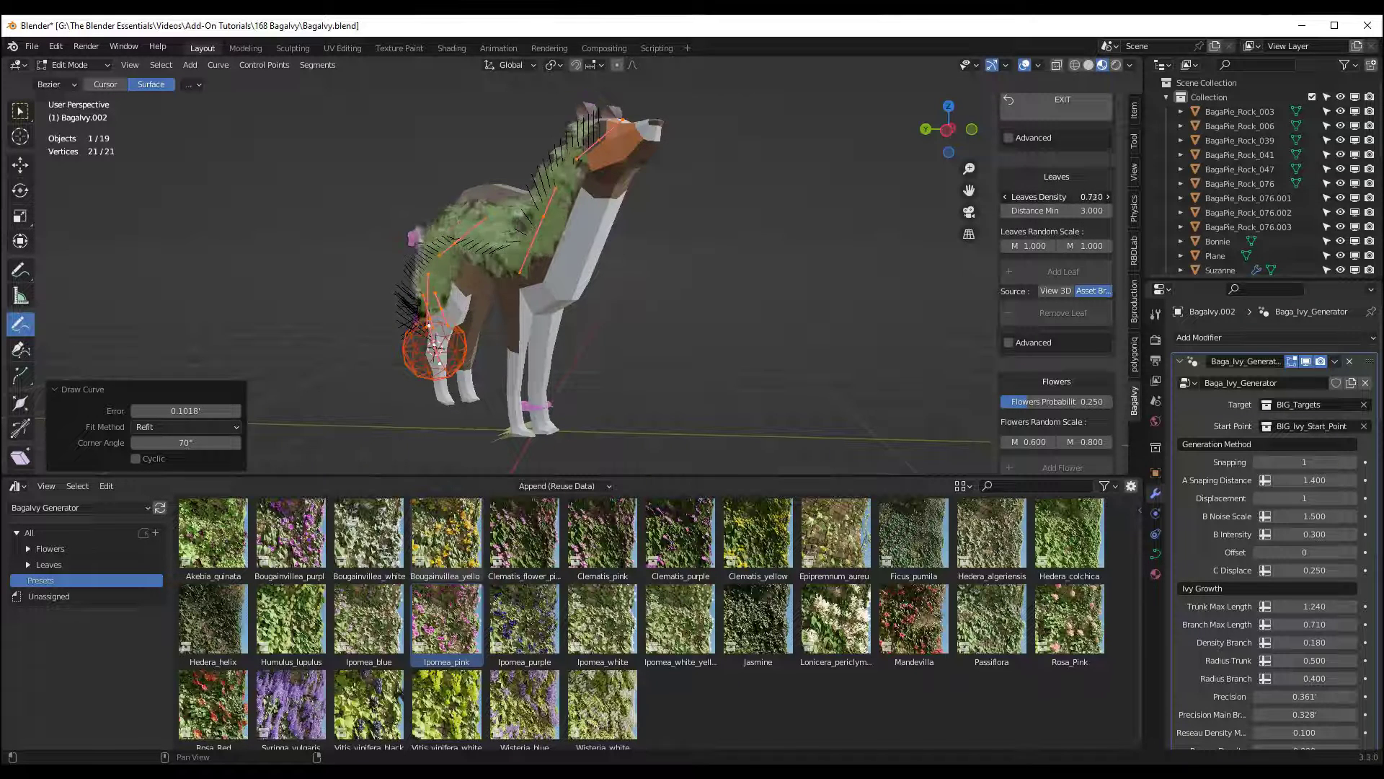
pyautogui.moveTo(1056, 197)
pyautogui.mouseDown()
pyautogui.moveTo(1072, 197)
pyautogui.moveTo(1037, 197)
pyautogui.mouseUp()
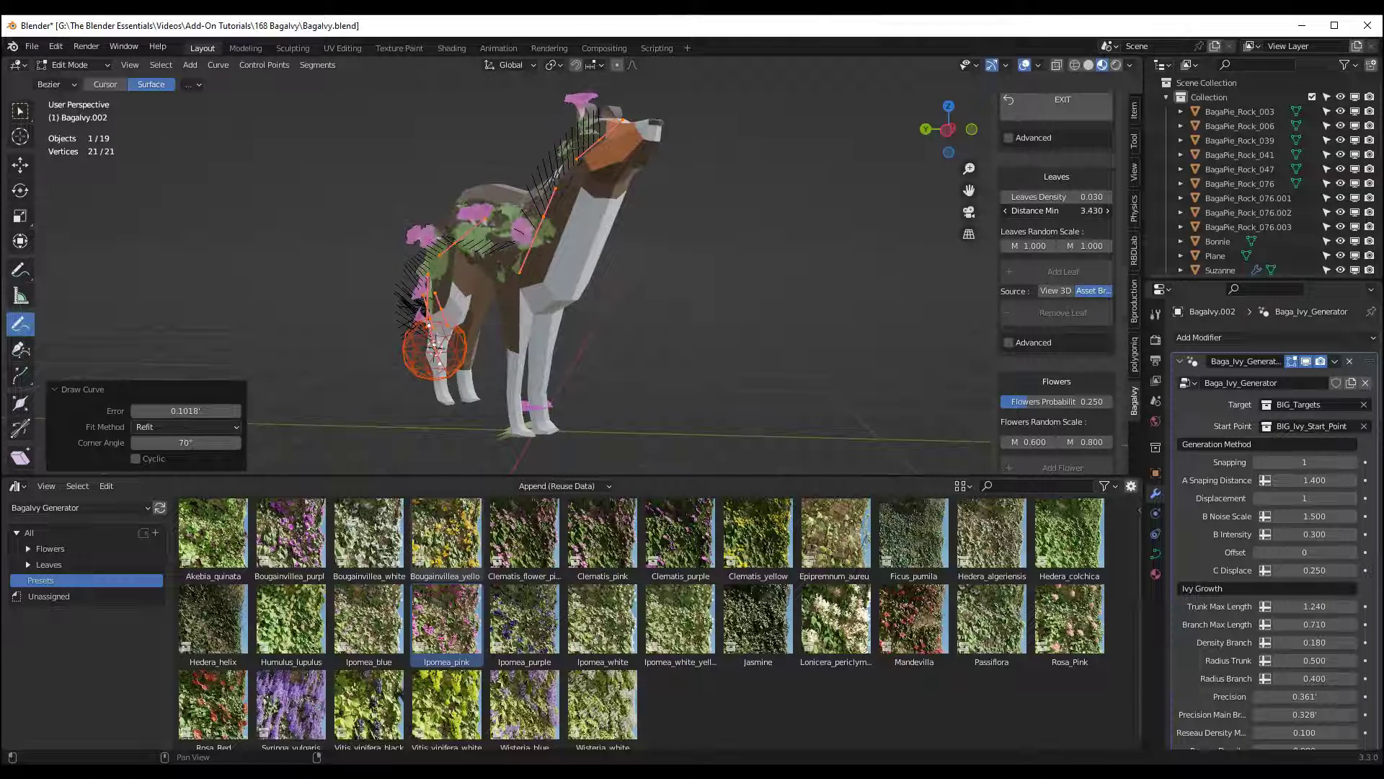
pyautogui.moveTo(1056, 210); pyautogui.dragTo(1038, 210)
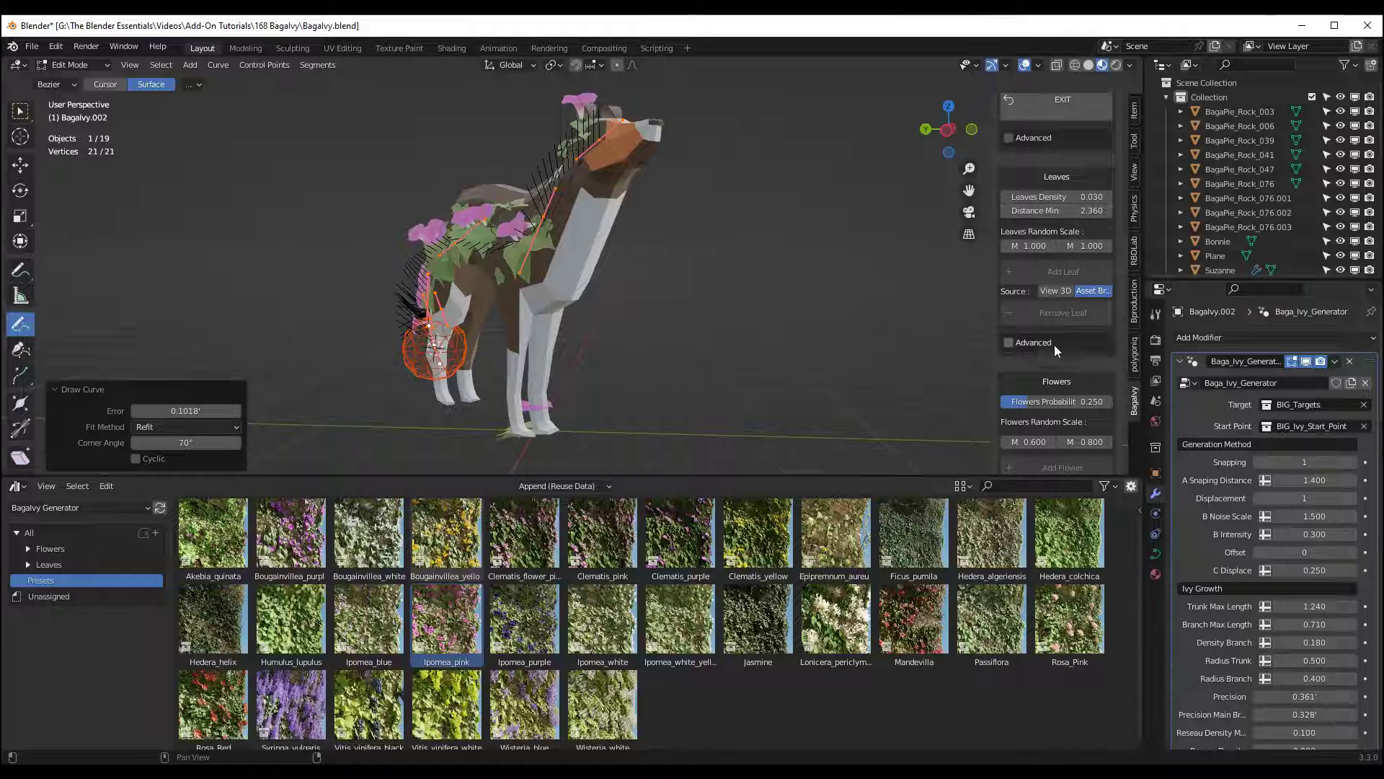
pyautogui.moveTo(675, 243); pyautogui.dragTo(537, 239, button='middle')
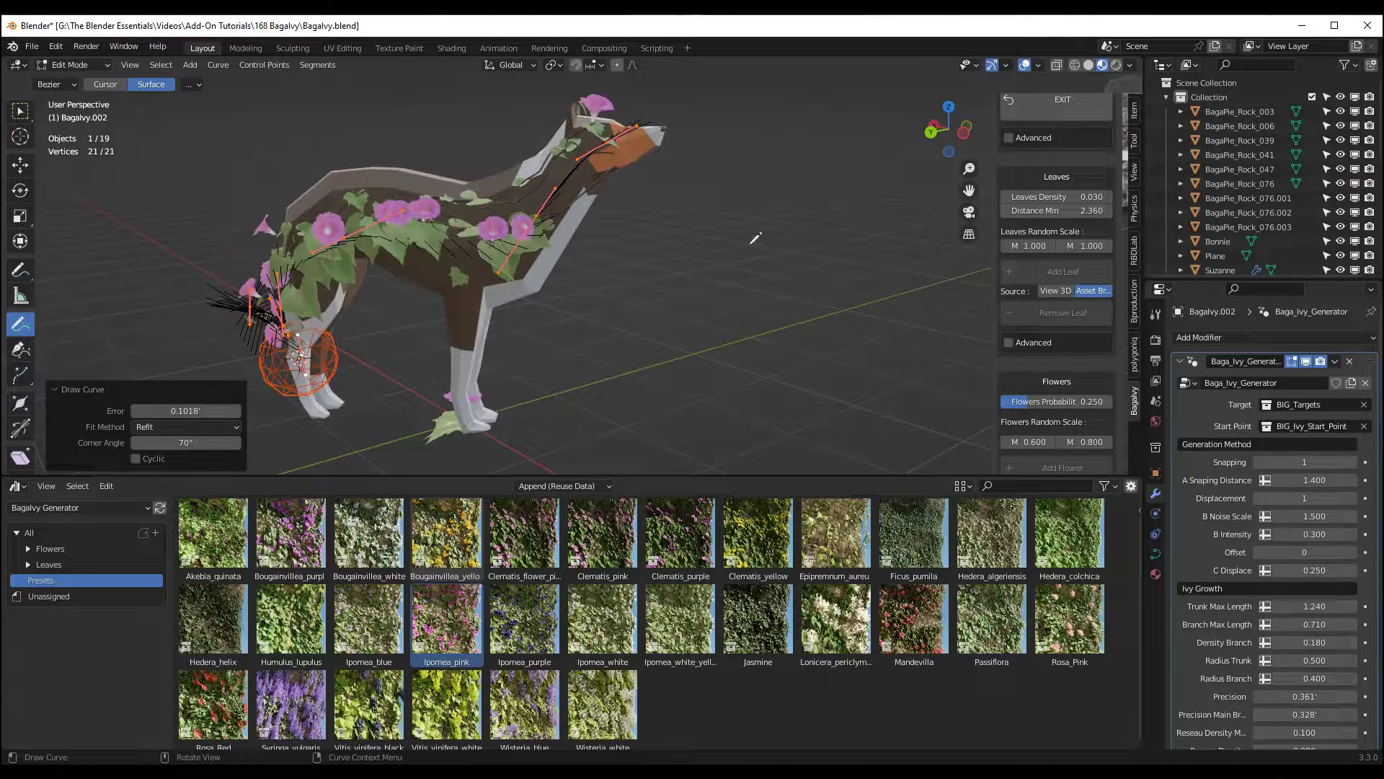
# Set Leaves Density to 0.500, leaf Distance Min to 1.770, and Leaves Random Scale to 0.730 minimum and 1.080 maximum.
pyautogui.moveTo(1035, 246); pyautogui.dragTo(933, 246)
pyautogui.moveTo(1074, 246)
pyautogui.mouseDown()
pyautogui.moveTo(1037, 246)
pyautogui.moveTo(1055, 246)
pyautogui.mouseUp()
pyautogui.moveTo(1058, 198); pyautogui.dragTo(998, 211)
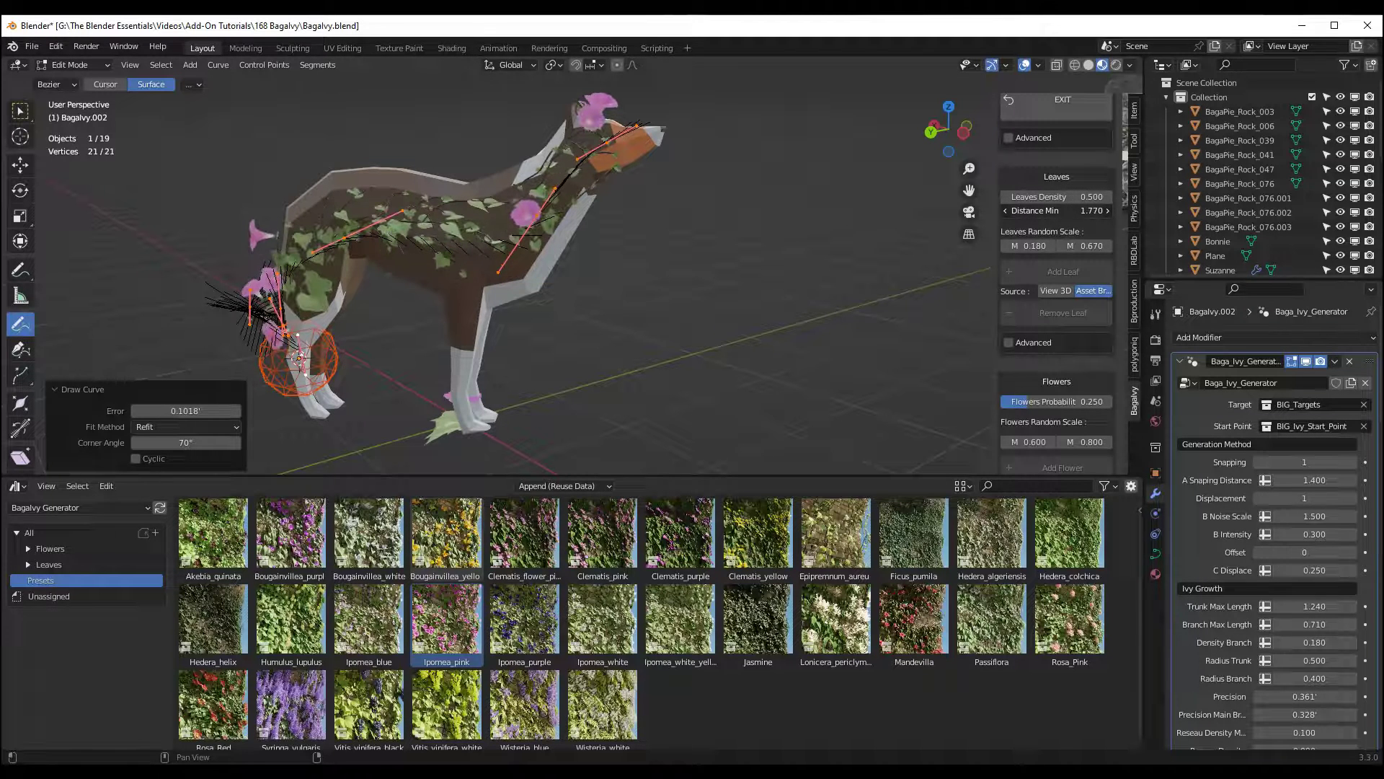
pyautogui.moveTo(1092, 245); pyautogui.dragTo(1121, 246)
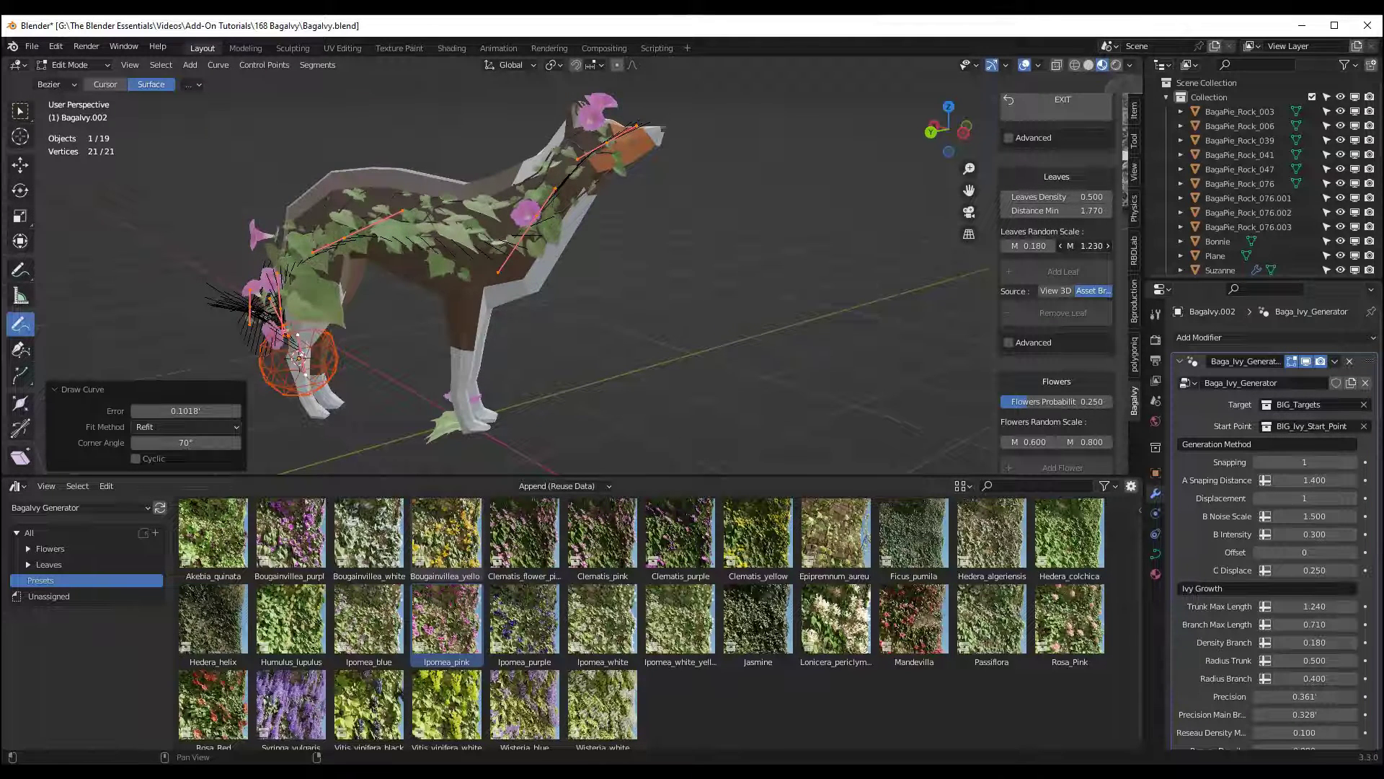
pyautogui.moveTo(1035, 245); pyautogui.dragTo(1067, 246)
# Set the Flowers Probability to 0.498 and the maximum Flowers Random Scale to 0.570.
pyautogui.scroll(-3, 1090, 317)
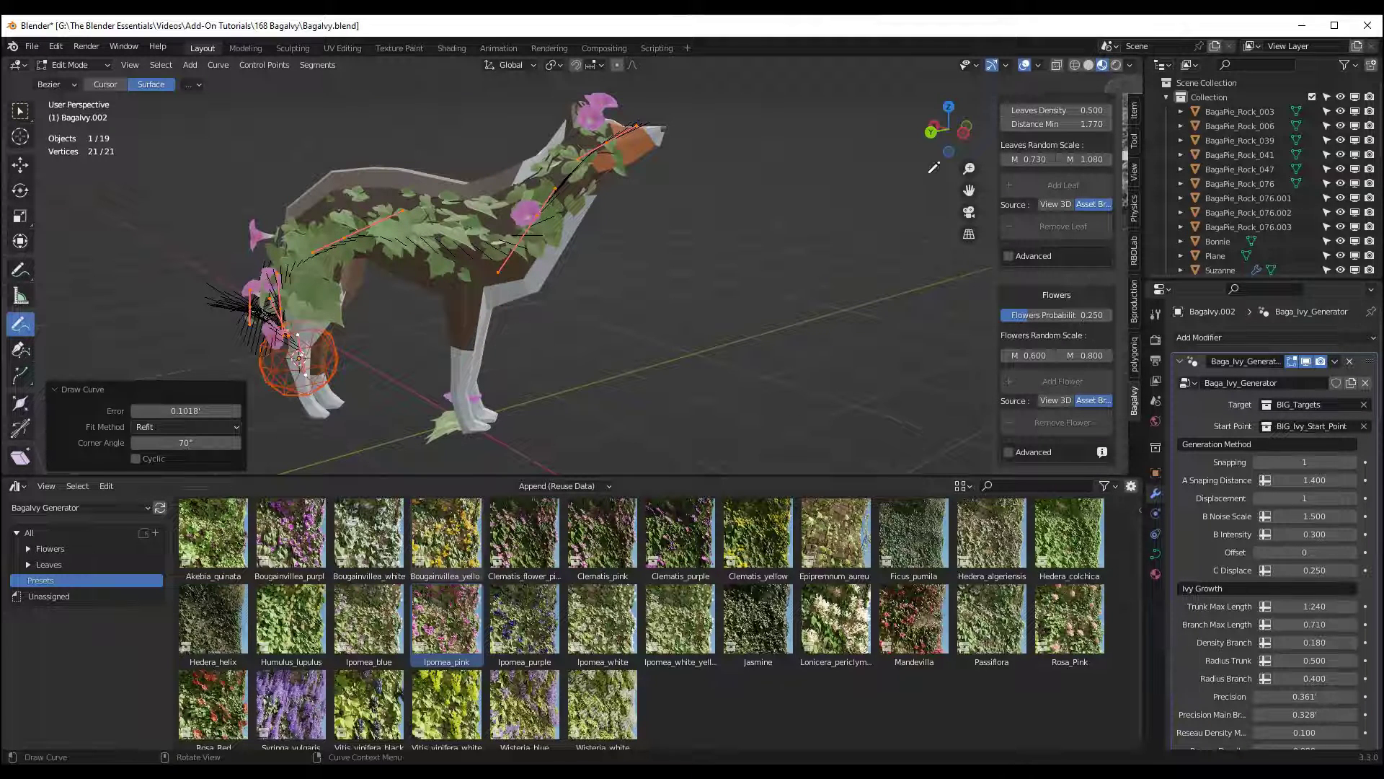
pyautogui.scroll(-3, 1062, 260)
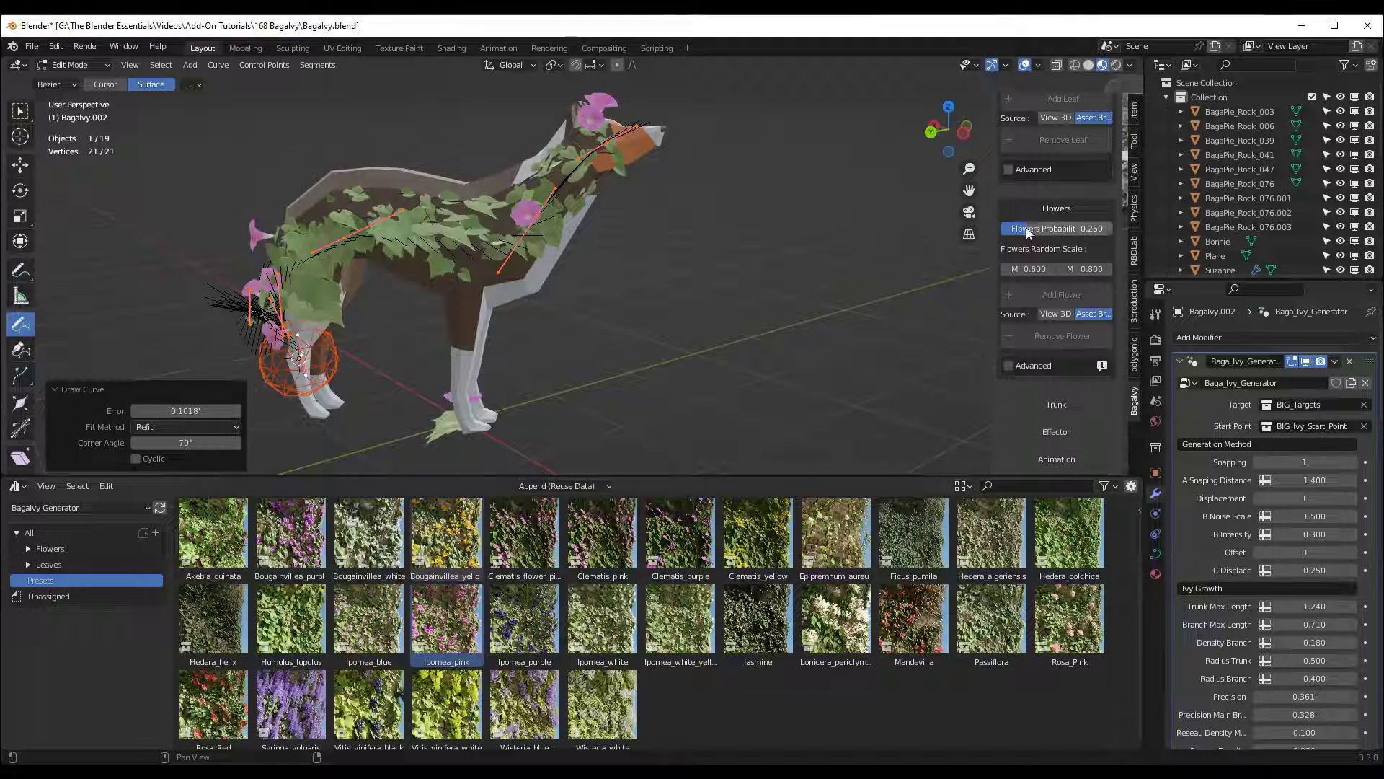
pyautogui.moveTo(1027, 229); pyautogui.dragTo(1060, 262)
# Set the ivy's Trunk Radius to 0.760 and Branch Radius to 0.800, and inspect the growth on the dog.
pyautogui.scroll(-5, 1101, 292)
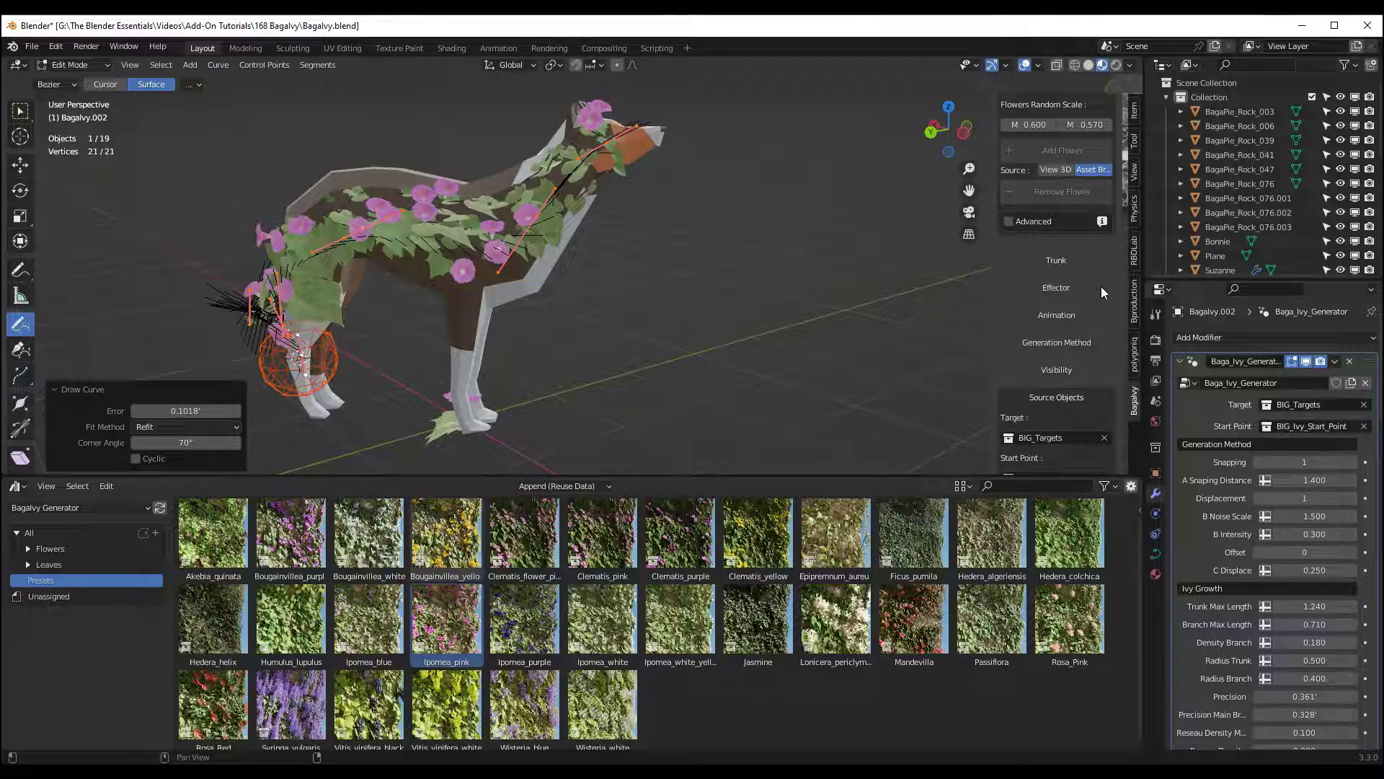
pyautogui.click(1060, 262)
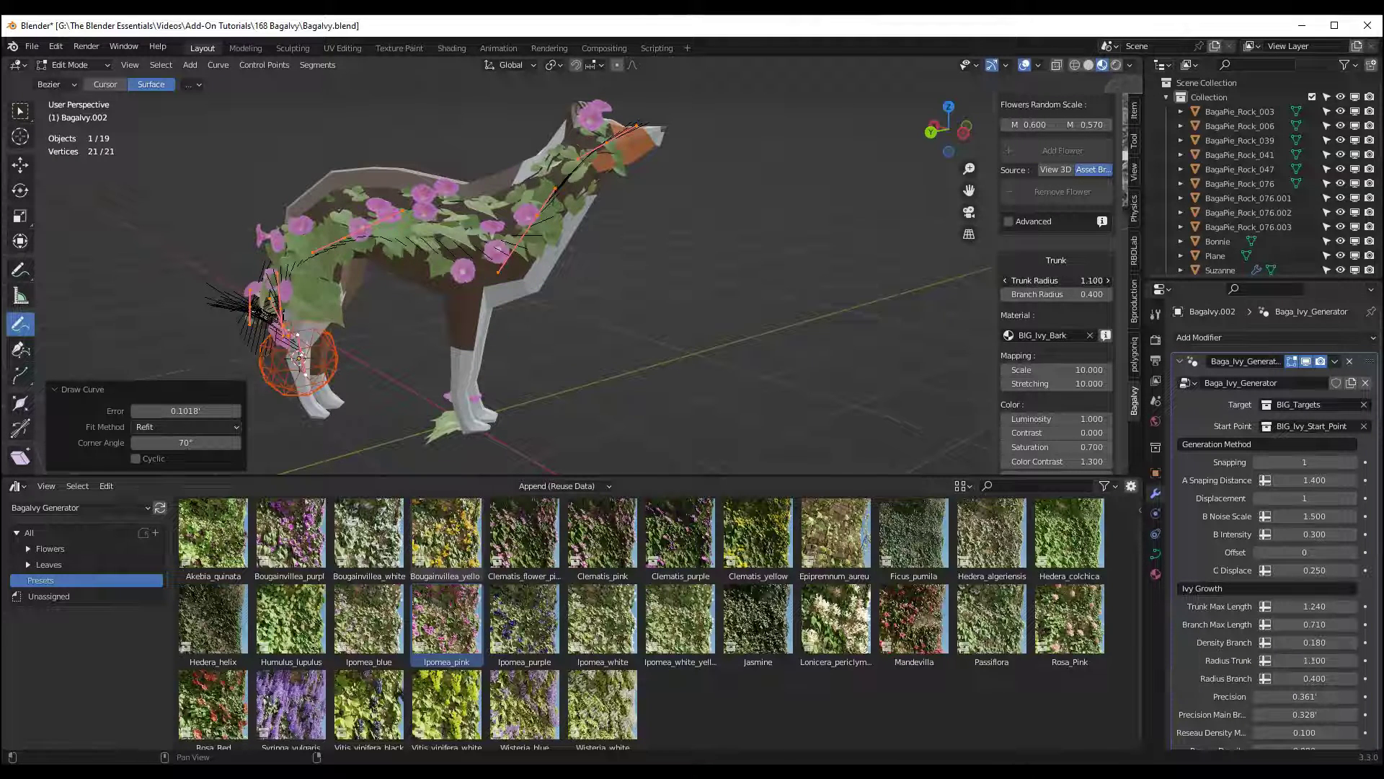
pyautogui.moveTo(1056, 280)
pyautogui.mouseDown()
pyautogui.moveTo(1214, 280)
pyautogui.moveTo(1038, 281)
pyautogui.moveTo(1058, 280)
pyautogui.moveTo(1038, 294)
pyautogui.mouseUp()
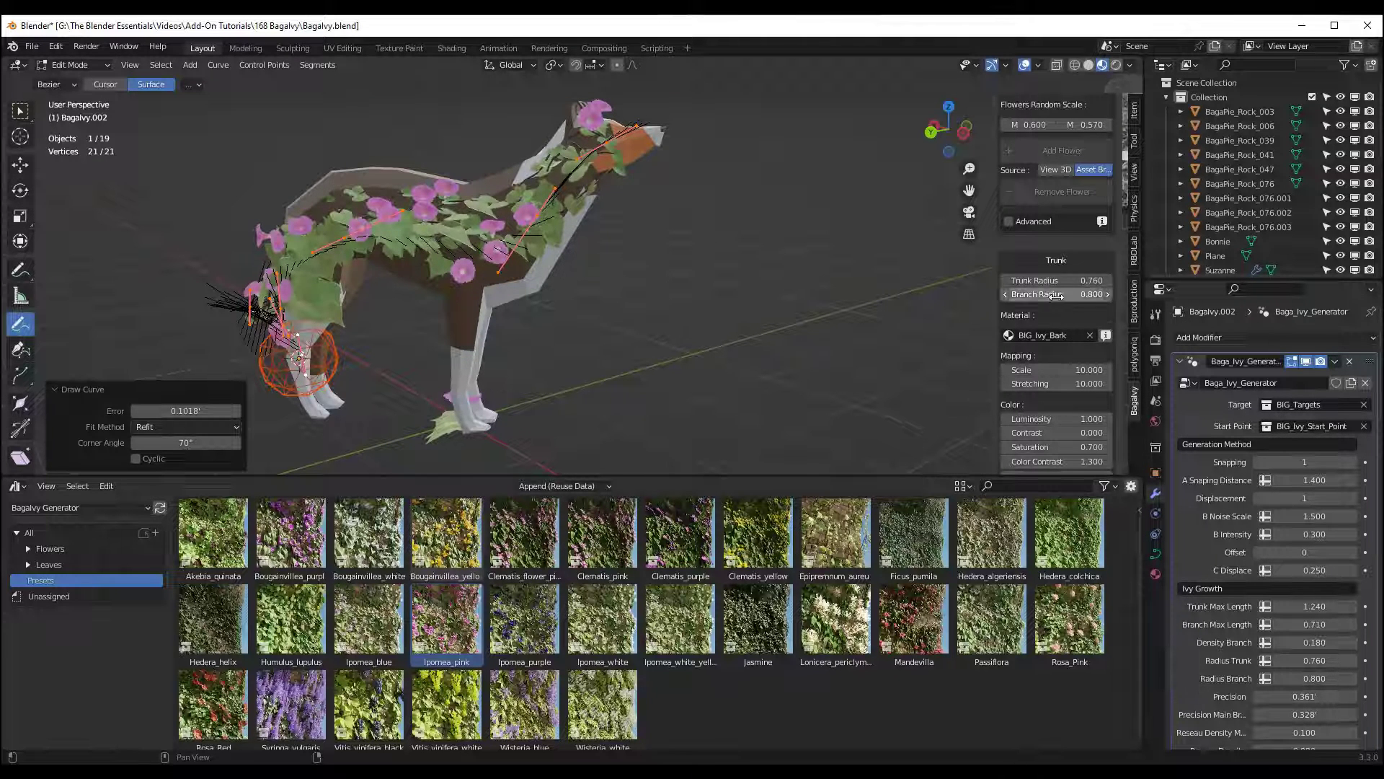
pyautogui.scroll(-5, 1055, 294)
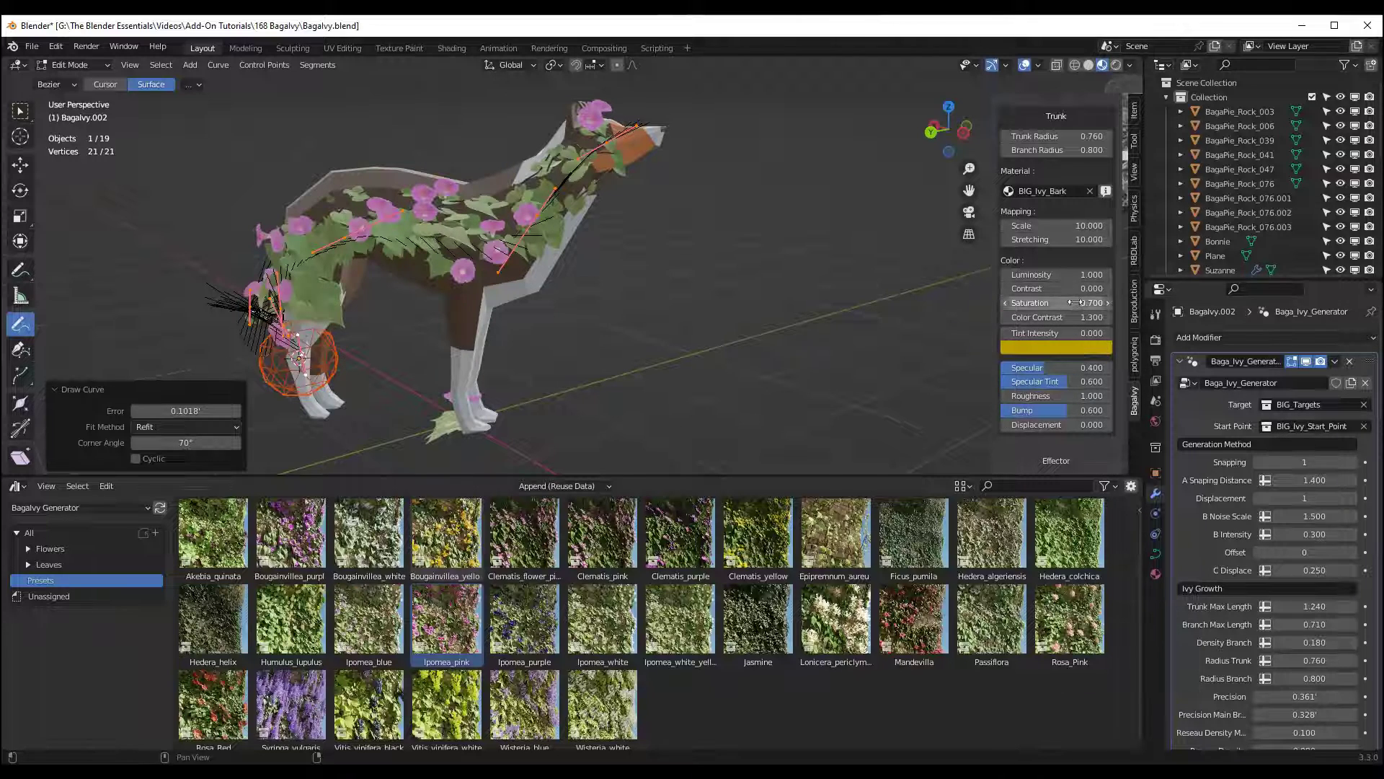
pyautogui.scroll(5, 690, 271)
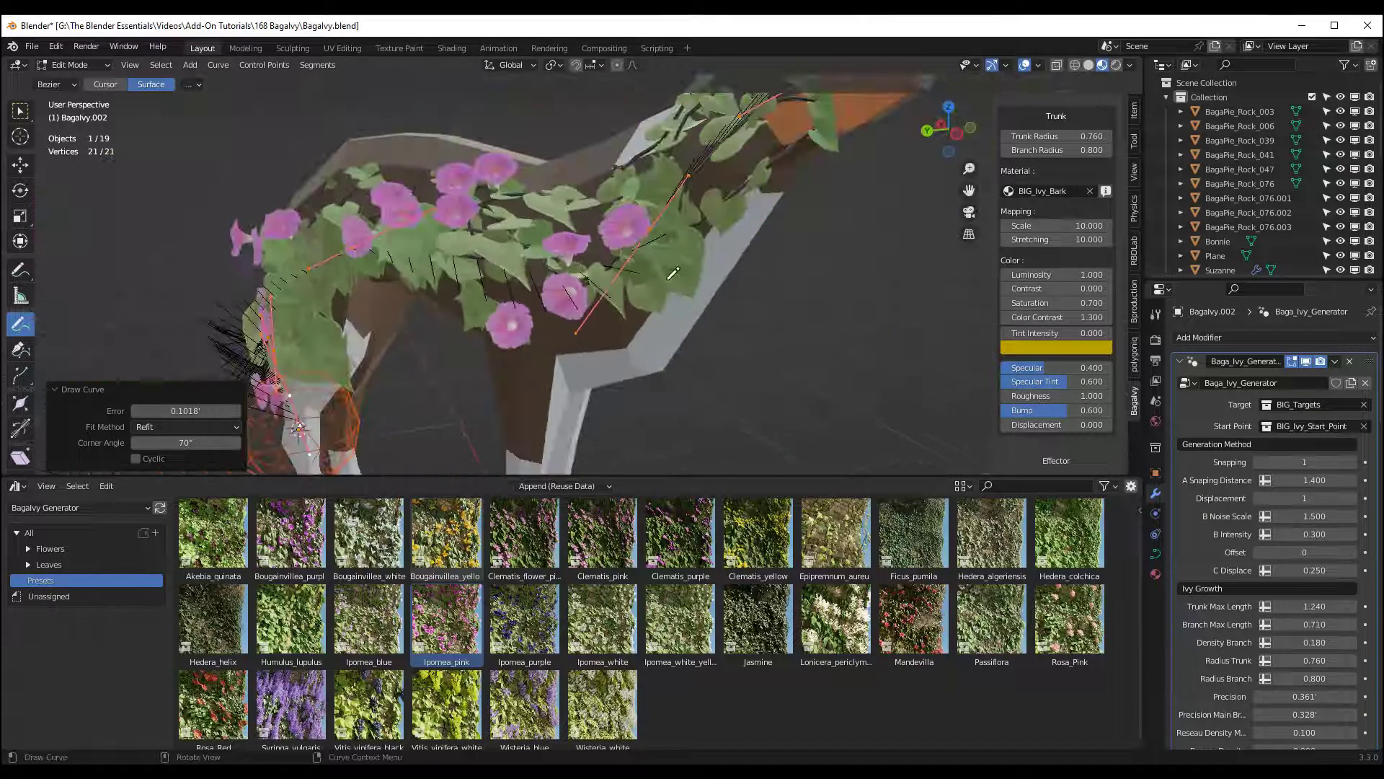
pyautogui.scroll(-8, 690, 271)
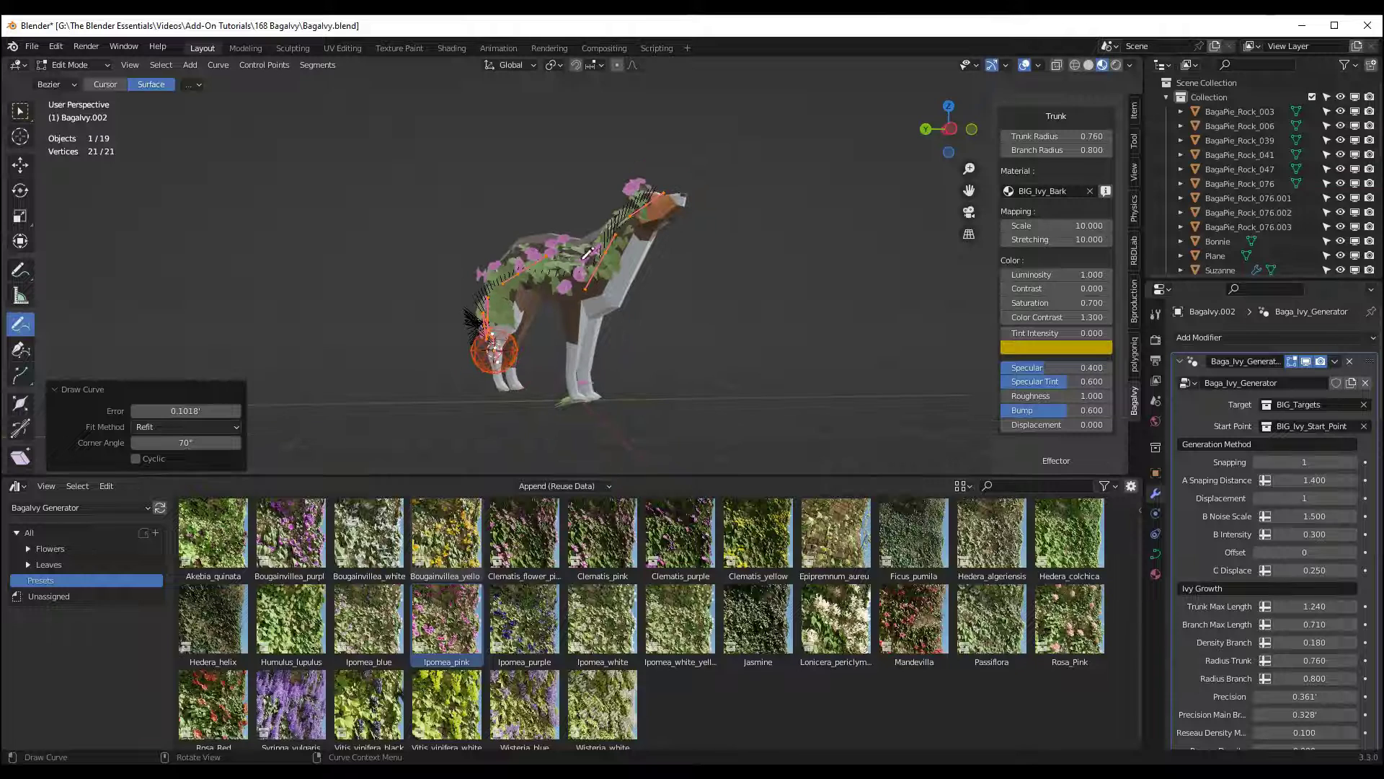
# Expand the ivy's Animation settings.
pyautogui.scroll(-5, 1059, 285)
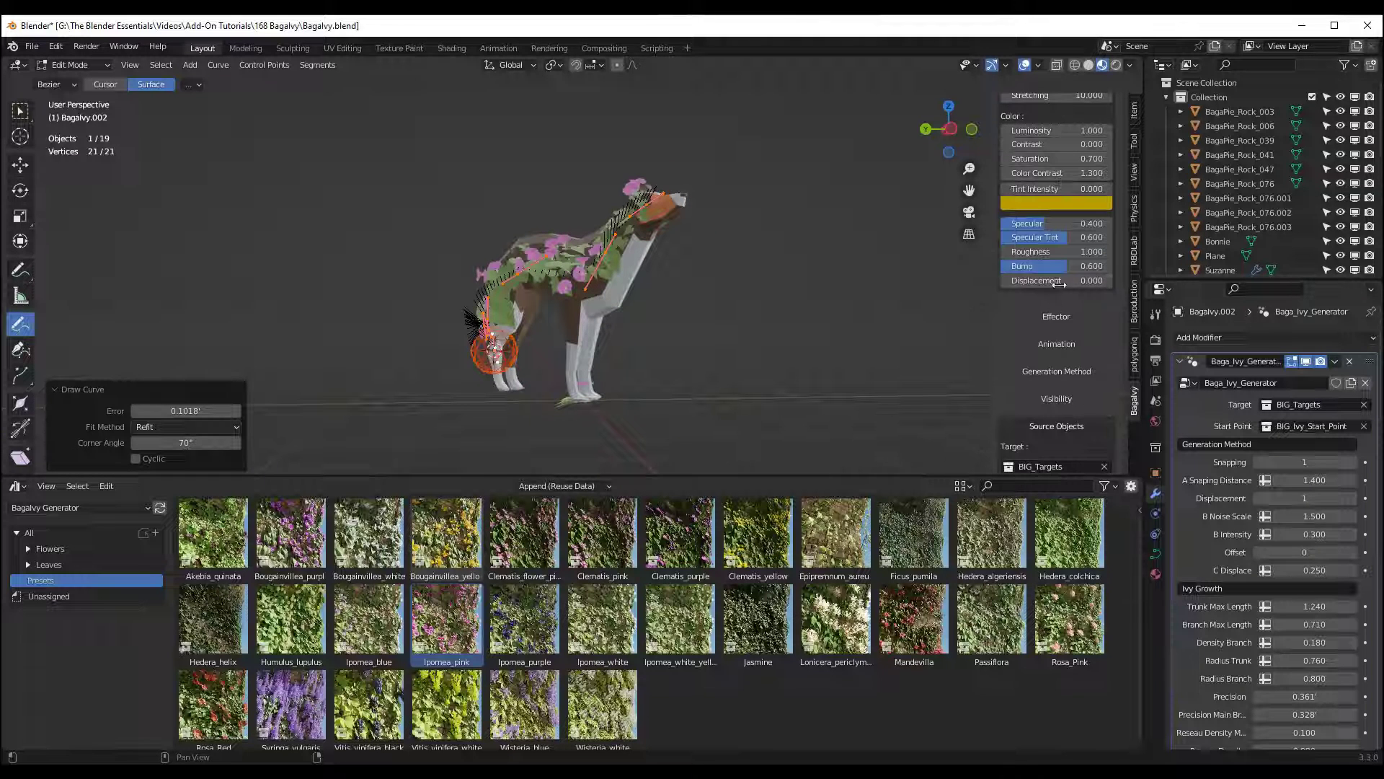
pyautogui.click(1072, 344)
pyautogui.scroll(-5, 1078, 306)
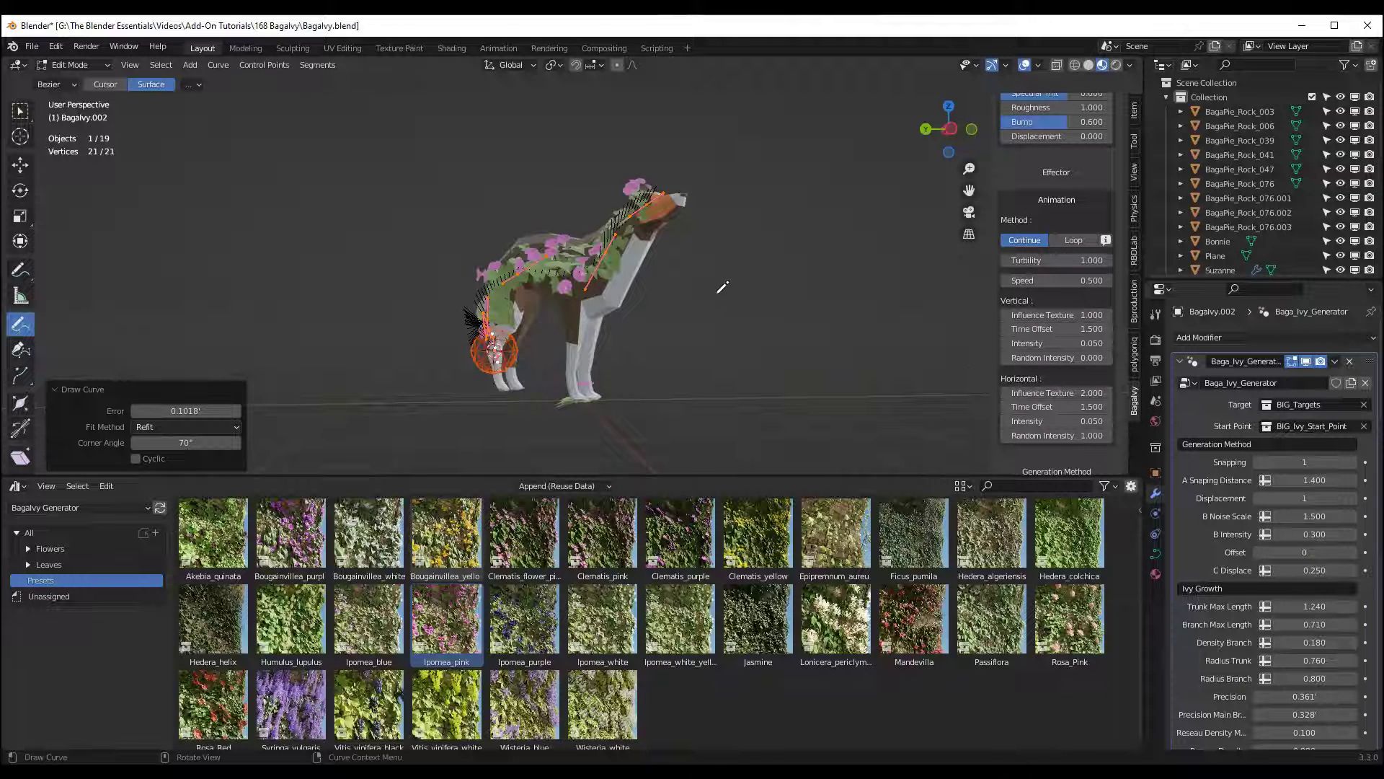
pyautogui.scroll(3, 707, 279)
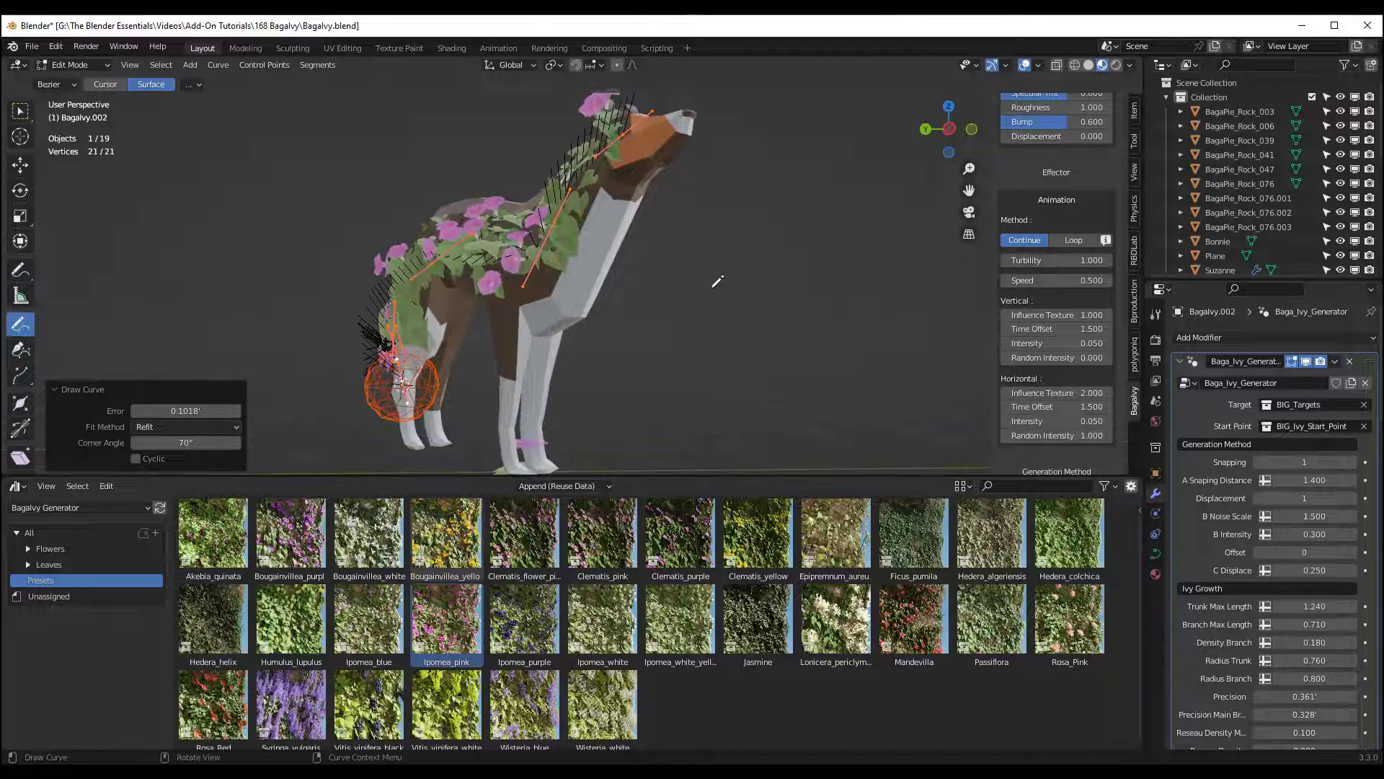
# Replace the asset browser with the Timeline and play the ivy animation.
pyautogui.click(22, 489)
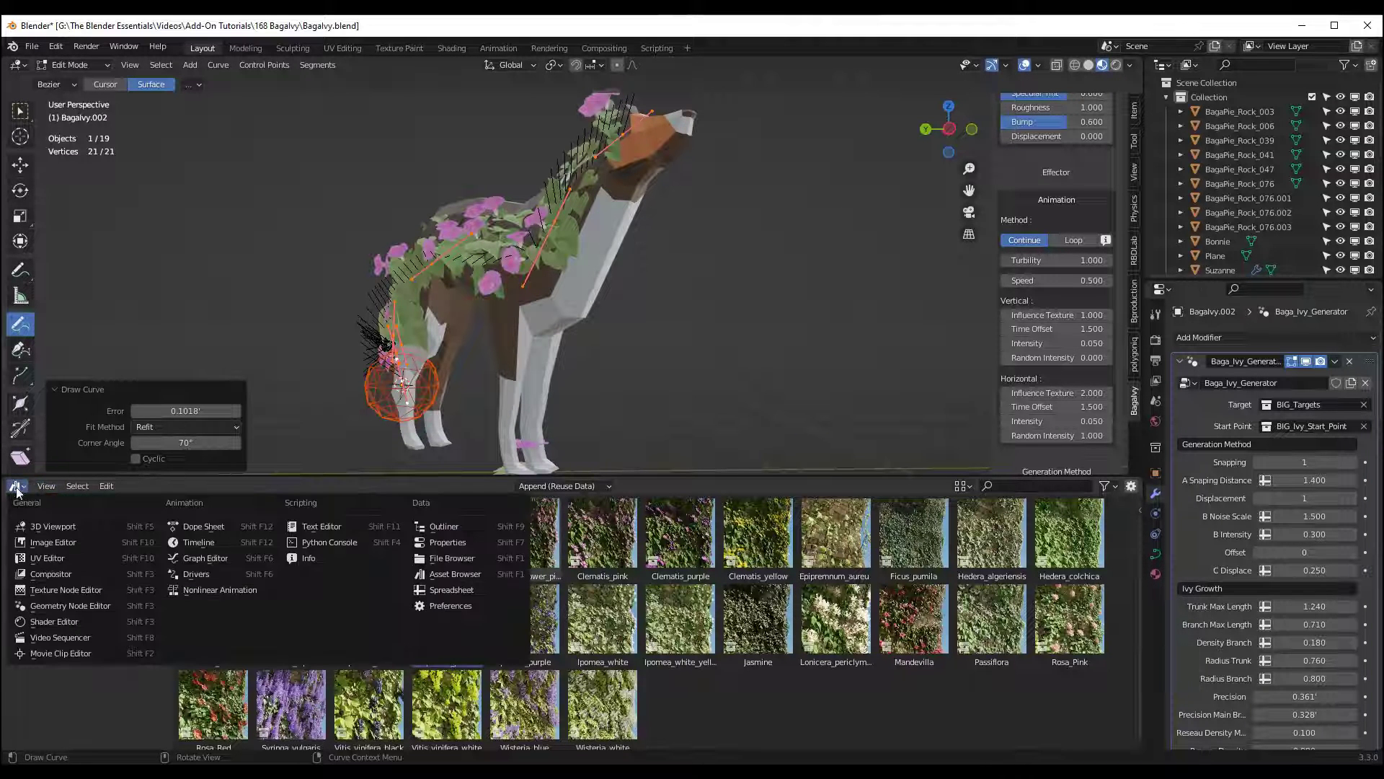
pyautogui.click(219, 545)
pyautogui.click(587, 489)
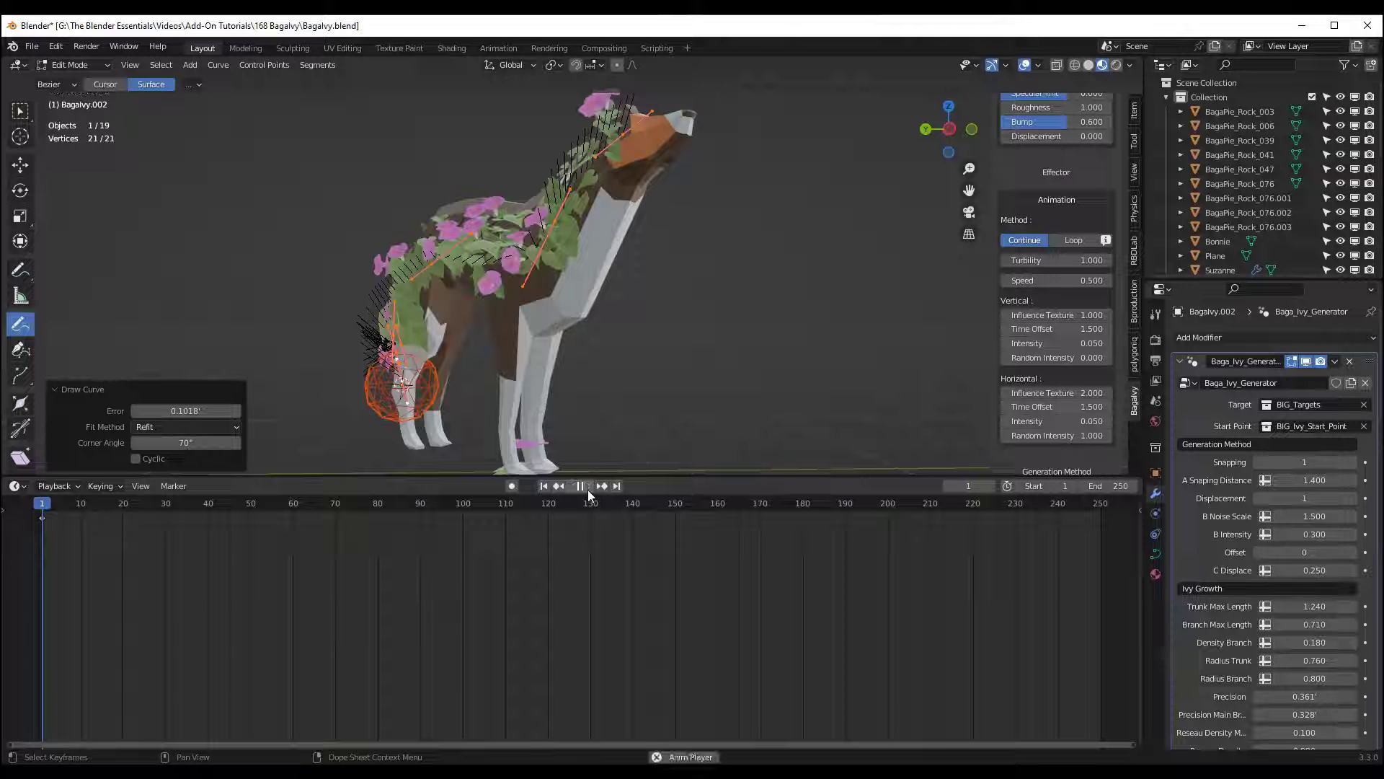
# Set the ivy animation's Turbility to 0.450 and Speed to 0.700 while watching the leaves move.
pyautogui.scroll(6, 556, 224)
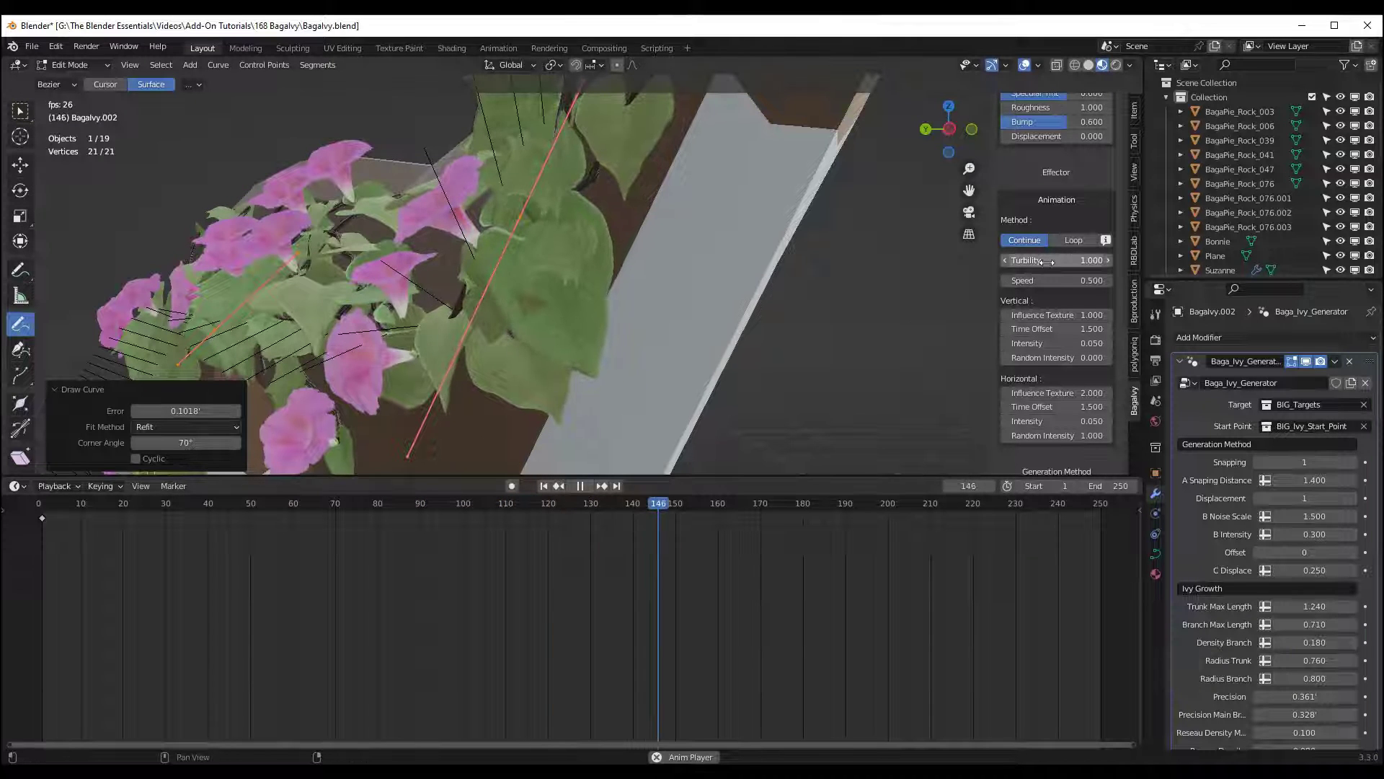
pyautogui.moveTo(1056, 260)
pyautogui.mouseDown()
pyautogui.moveTo(992, 260)
pyautogui.moveTo(1096, 280)
pyautogui.moveTo(1074, 280)
pyautogui.mouseUp()
pyautogui.scroll(-3, 1071, 301)
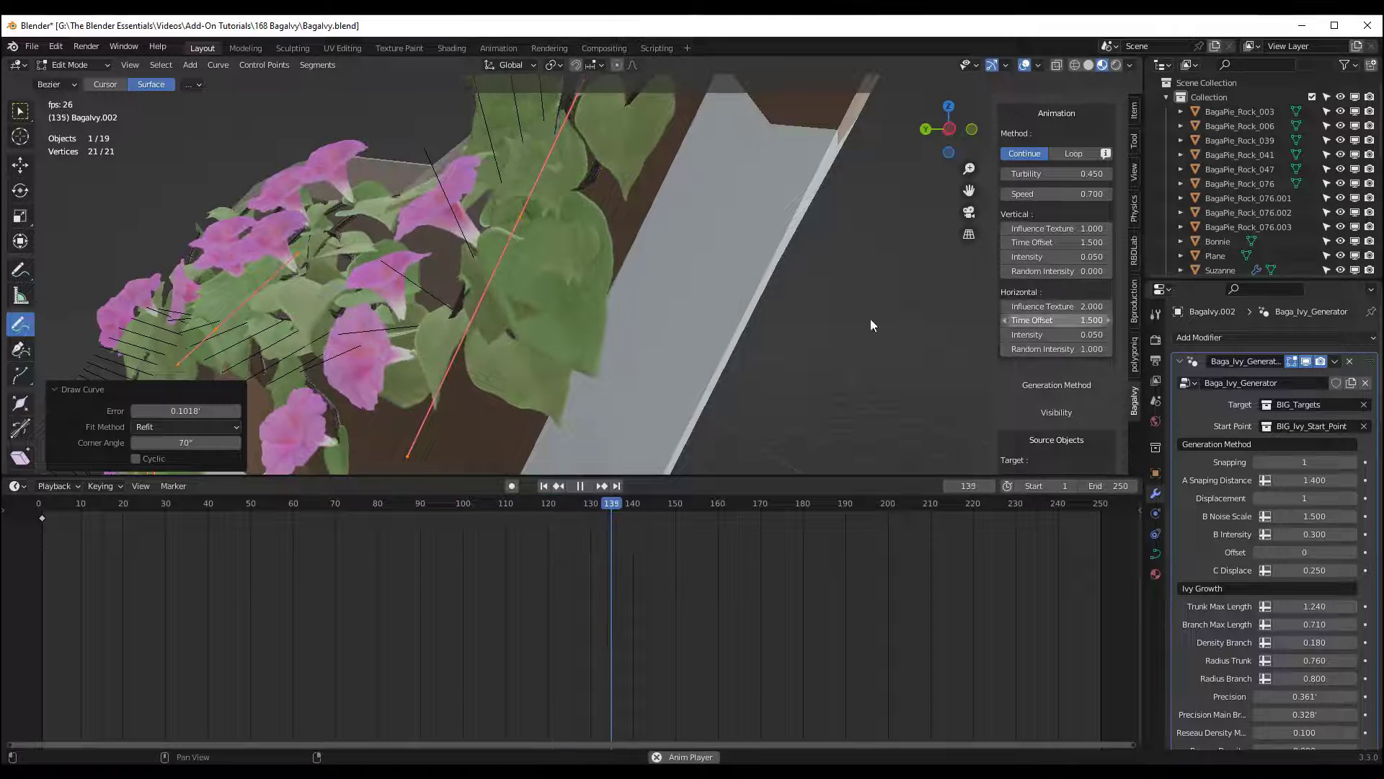
pyautogui.scroll(1, 1050, 257)
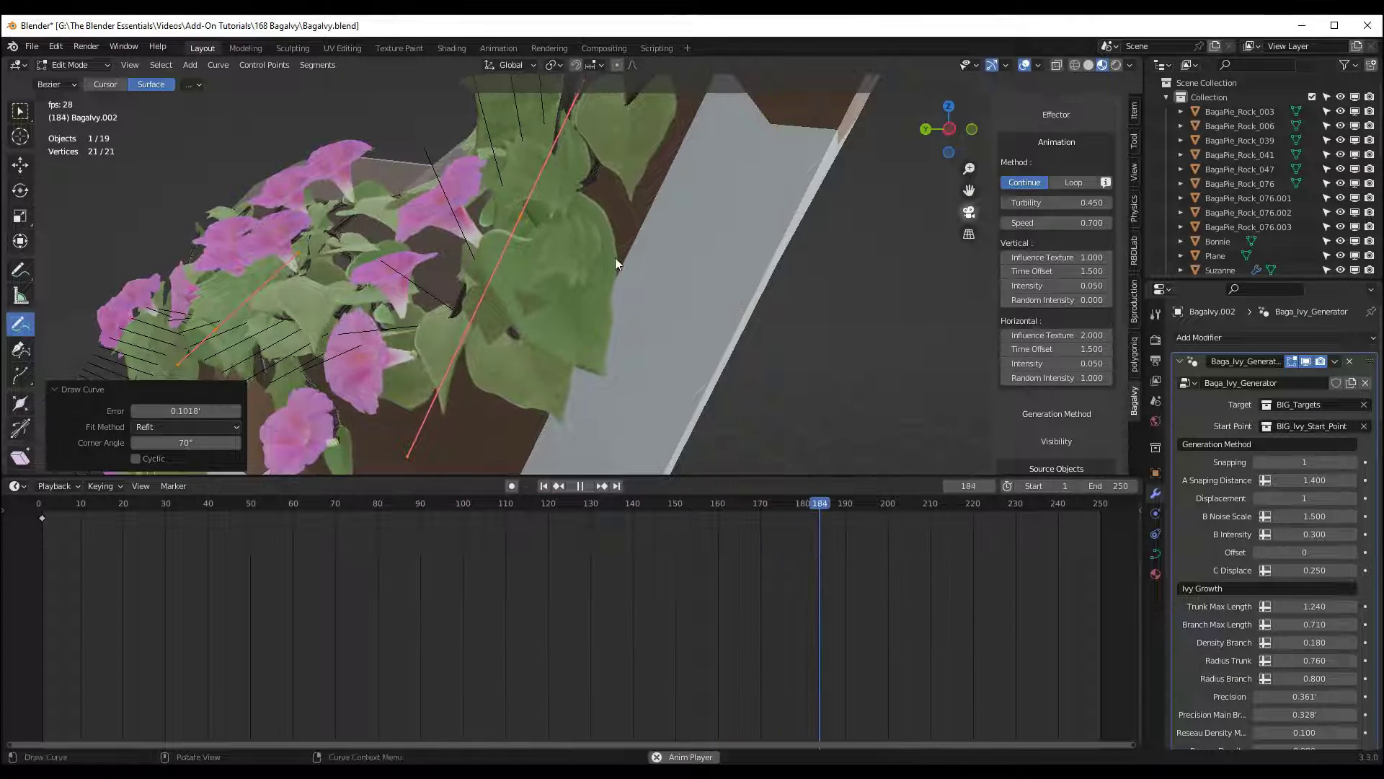
# Stop playback, return to frame 1, and switch the Timeline area back to the Asset Browser.
pyautogui.click(580, 491)
pyautogui.click(544, 486)
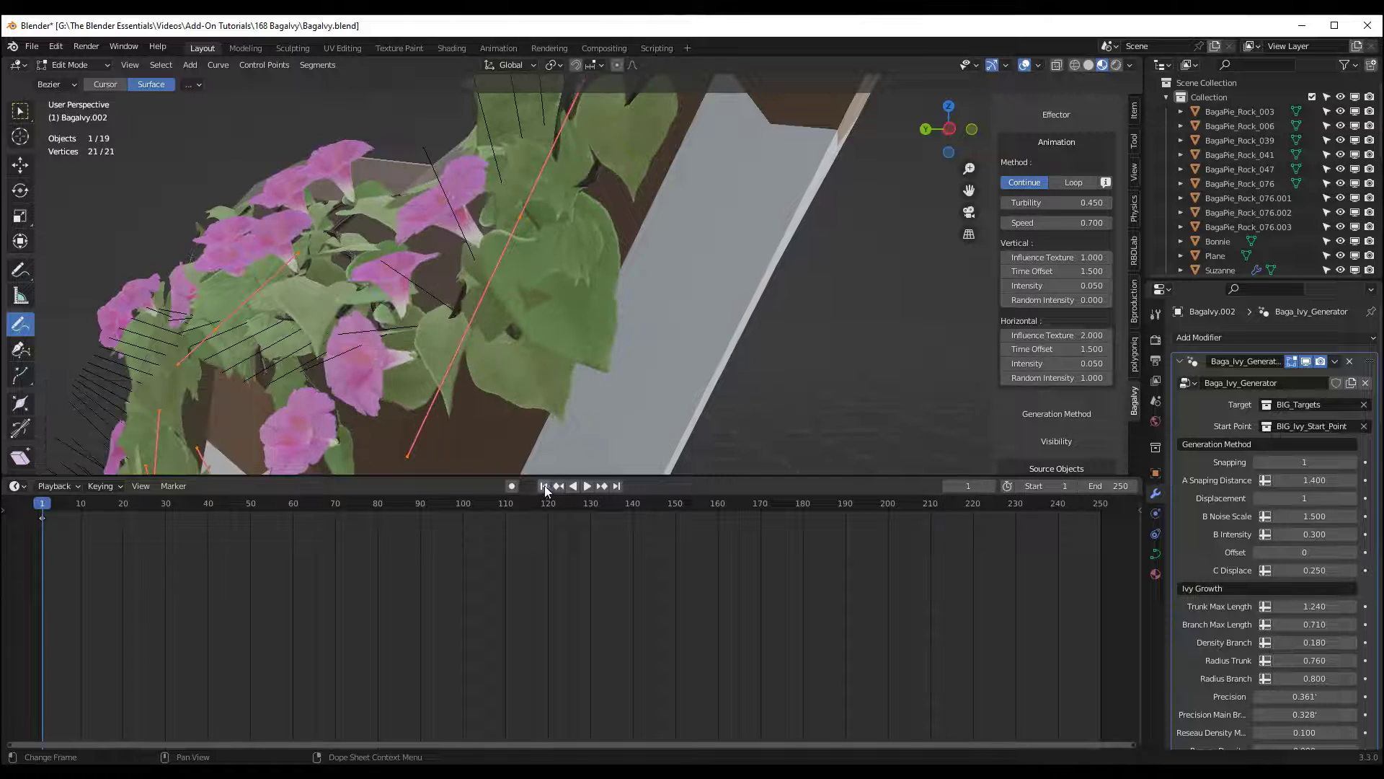
pyautogui.scroll(-7, 585, 306)
pyautogui.scroll(-2, 585, 306)
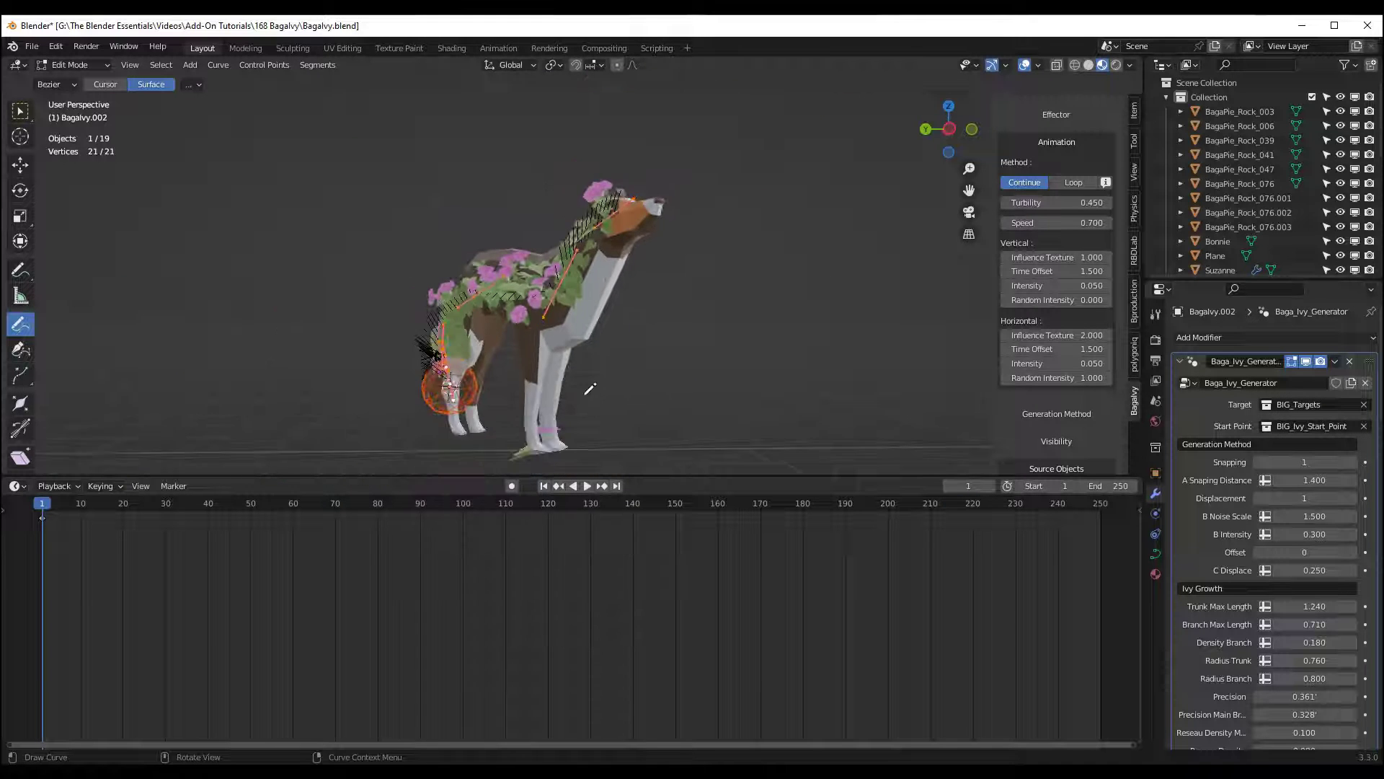
pyautogui.scroll(2, 573, 403)
pyautogui.click(14, 488)
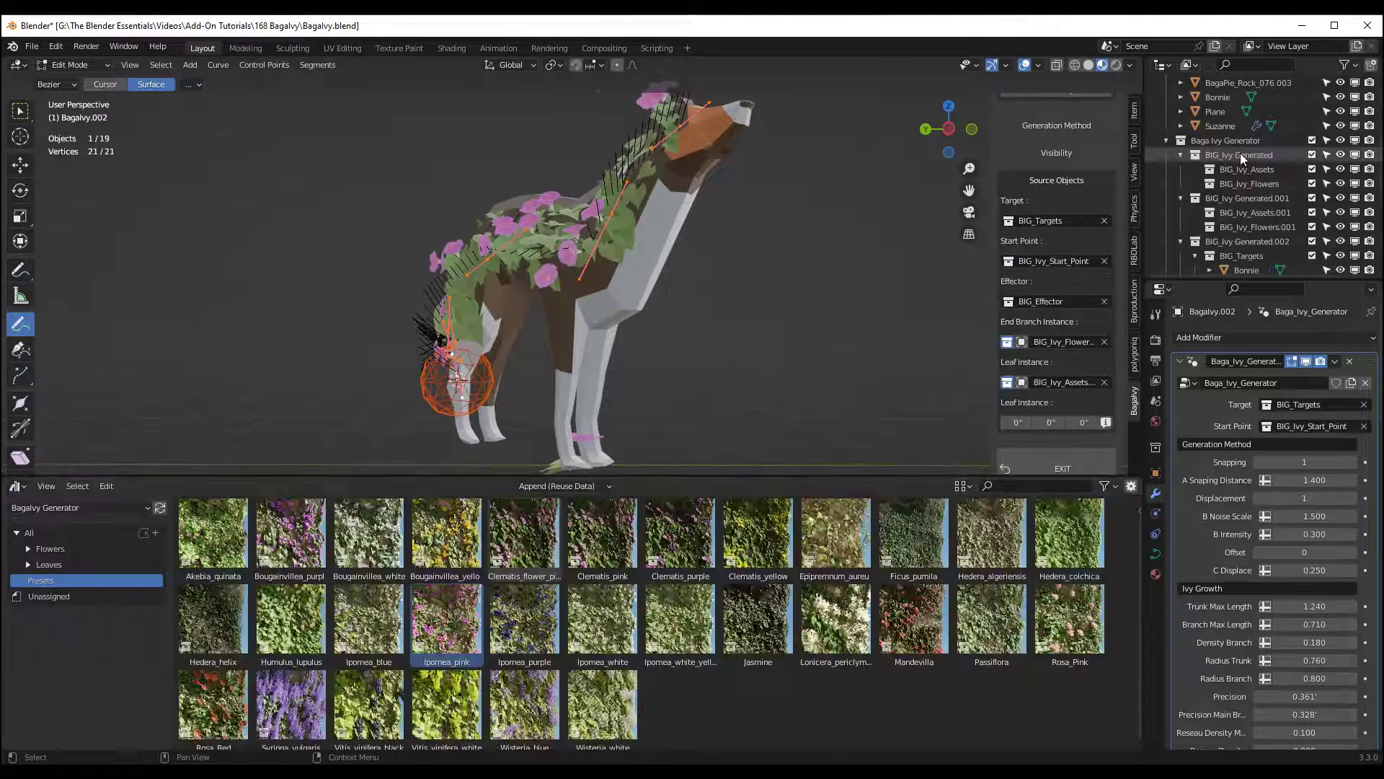
# Collapse the BIG_Ivy Generated and BIG_Ivy Generated.001 collections and select the first Ipomoea leaf in BIG_Ivy_Assets.002.
pyautogui.click(1240, 154)
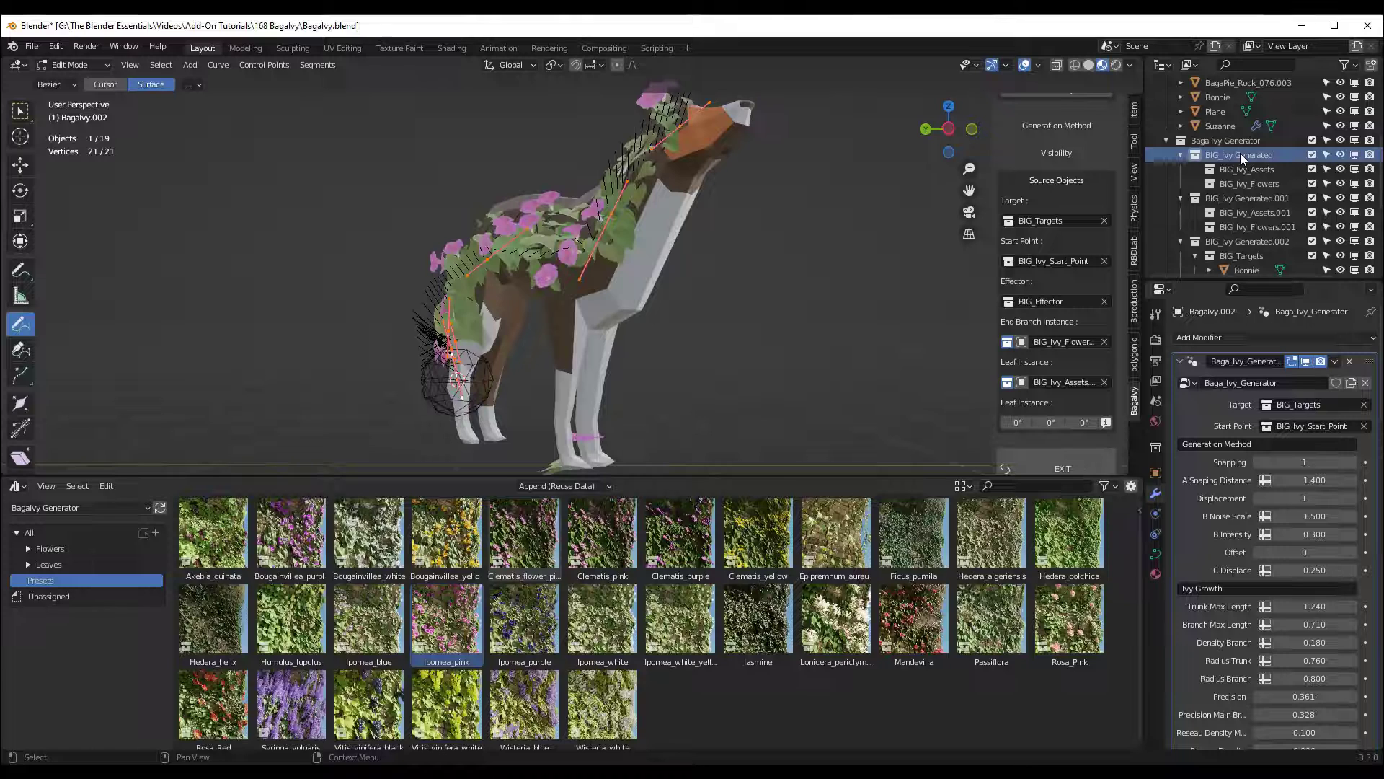
pyautogui.click(1179, 157)
pyautogui.click(1181, 170)
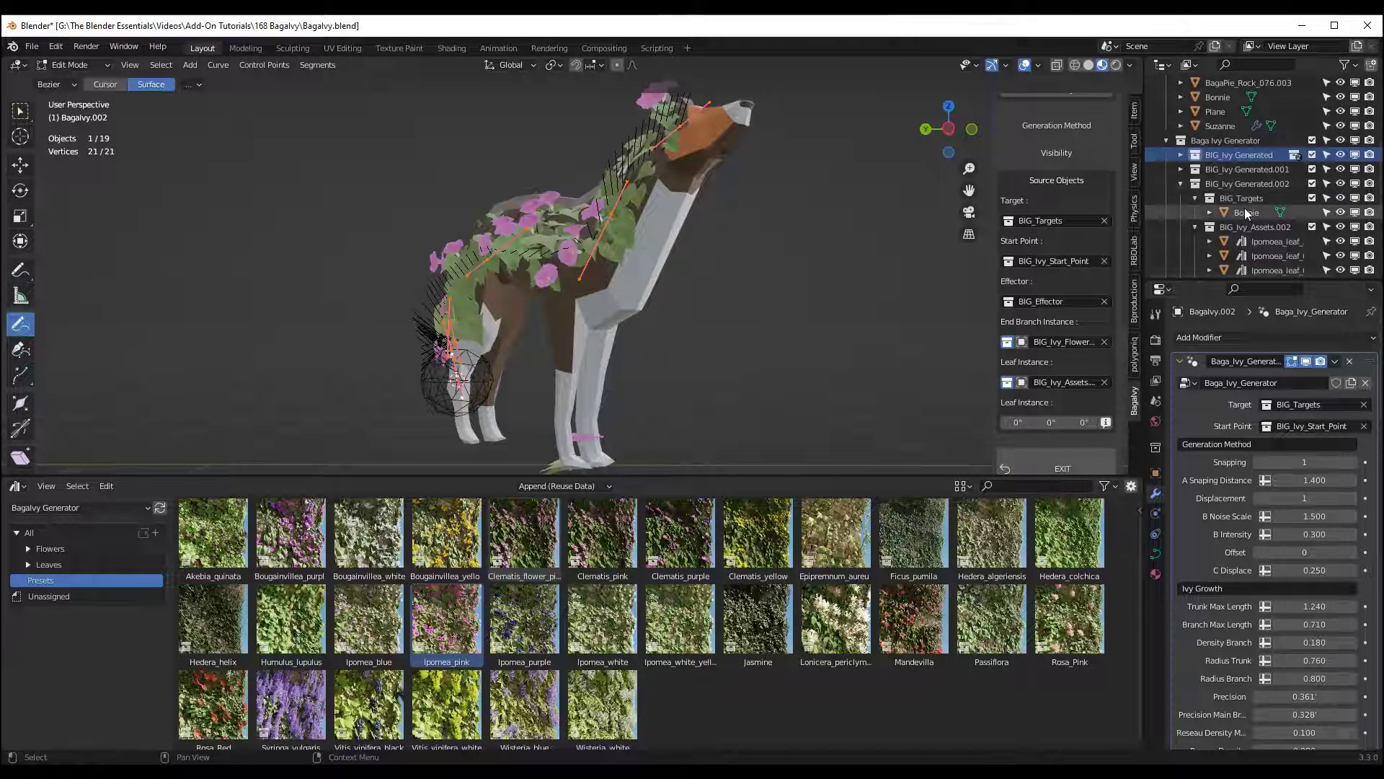
pyautogui.click(1254, 226)
pyautogui.click(1273, 241)
# Examine the ivy on the dog and the leaf, flower, start point and effector collections in BIG_Ivy Generated.002.
pyautogui.keyDown('shift'); pyautogui.moveTo(790, 225); pyautogui.dragTo(850, 166, button='middle'); pyautogui.keyUp('shift')
pyautogui.scroll(4, 690, 396)
pyautogui.scroll(-3, 690, 316)
pyautogui.scroll(-5, 690, 315)
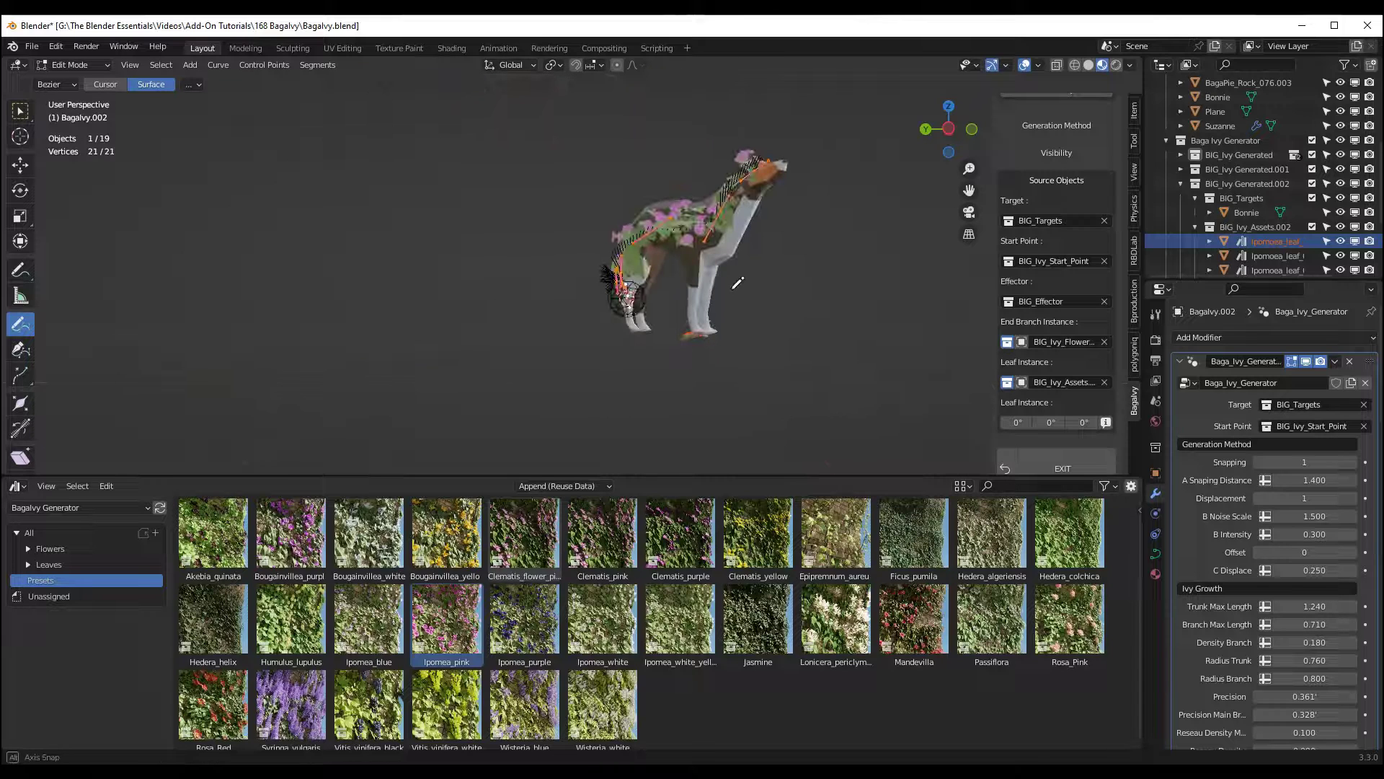
pyautogui.scroll(-4, 1261, 244)
pyautogui.scroll(-2, 1262, 244)
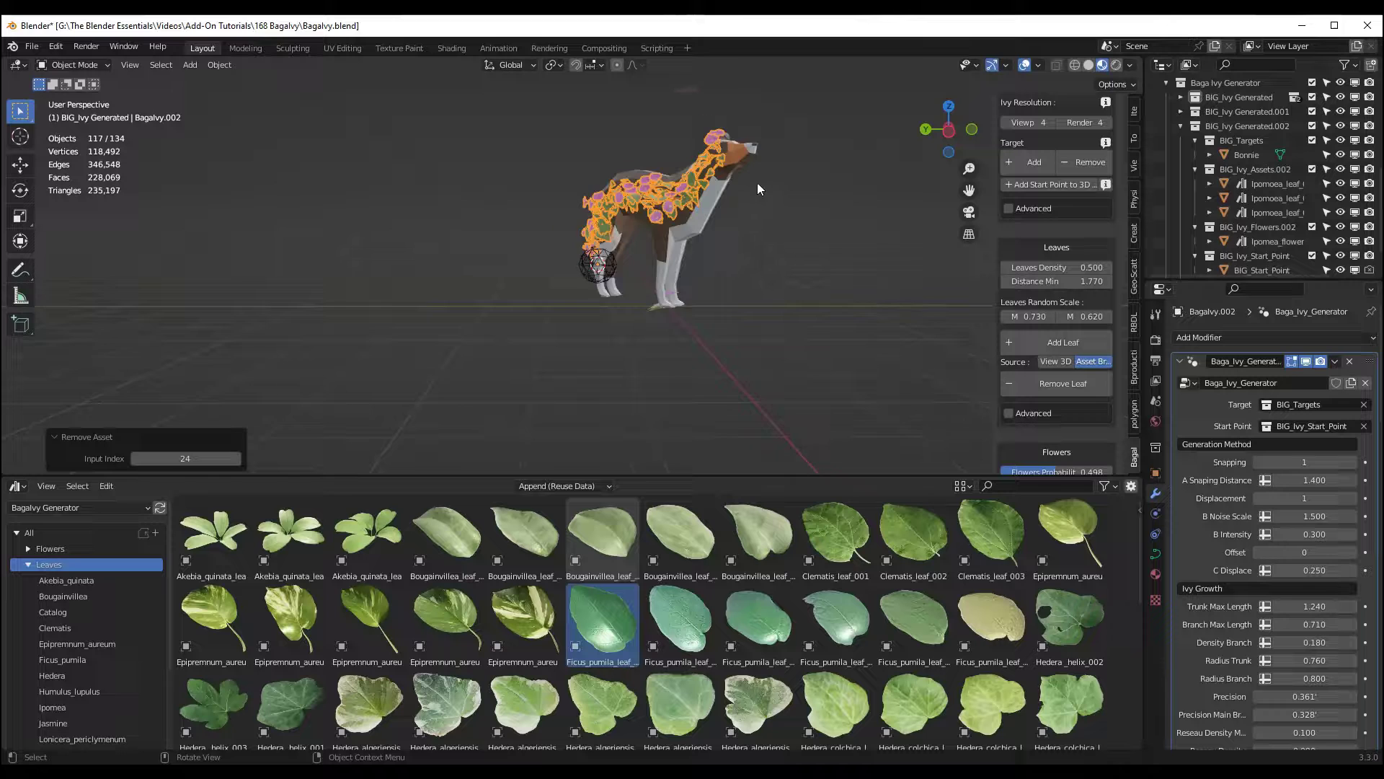
pyautogui.scroll(4, 757, 184)
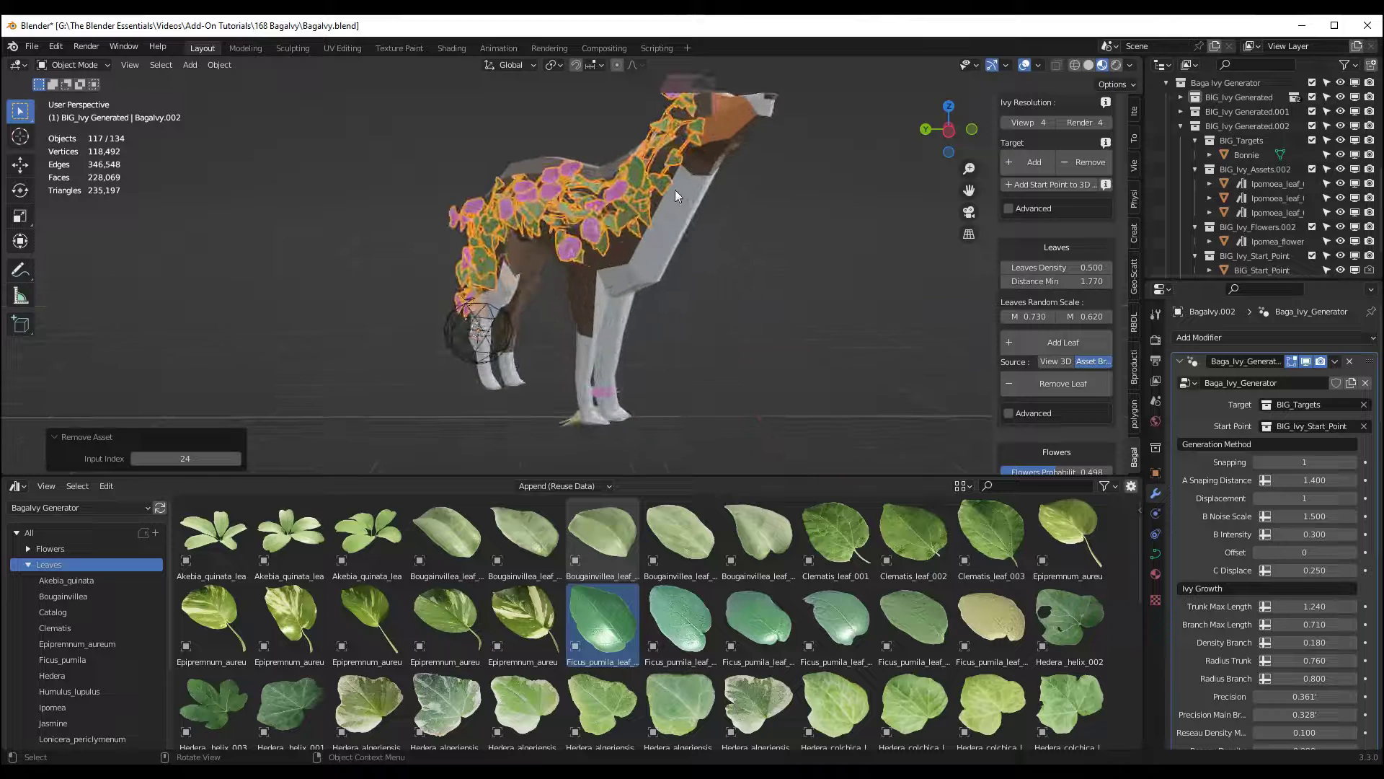
# Select the first two Ipomoea leaves at the dog's front foot together with the ivy and remove them from its leaf assets.
pyautogui.moveTo(622, 193); pyautogui.dragTo(656, 188, button='middle')
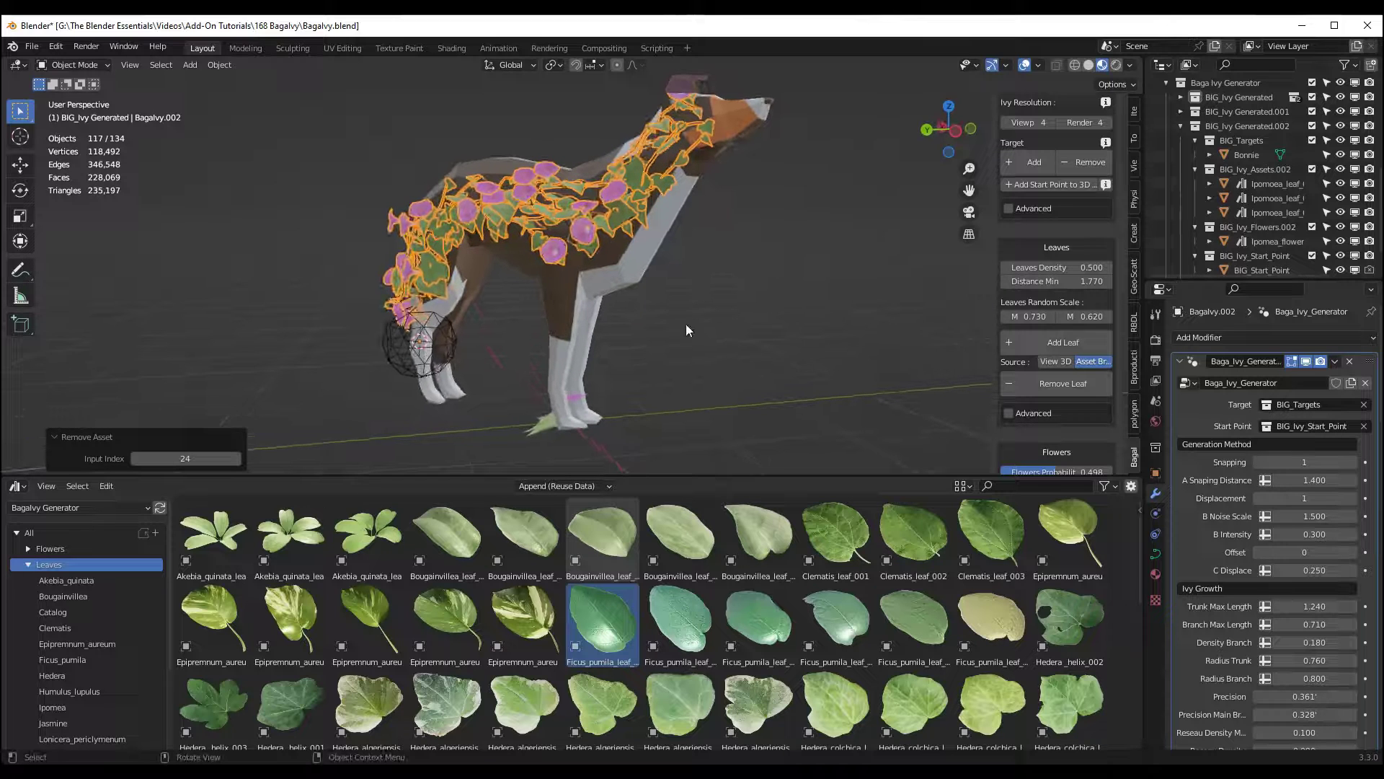
pyautogui.moveTo(516, 229); pyautogui.dragTo(481, 254, button='middle')
pyautogui.scroll(4, 479, 234)
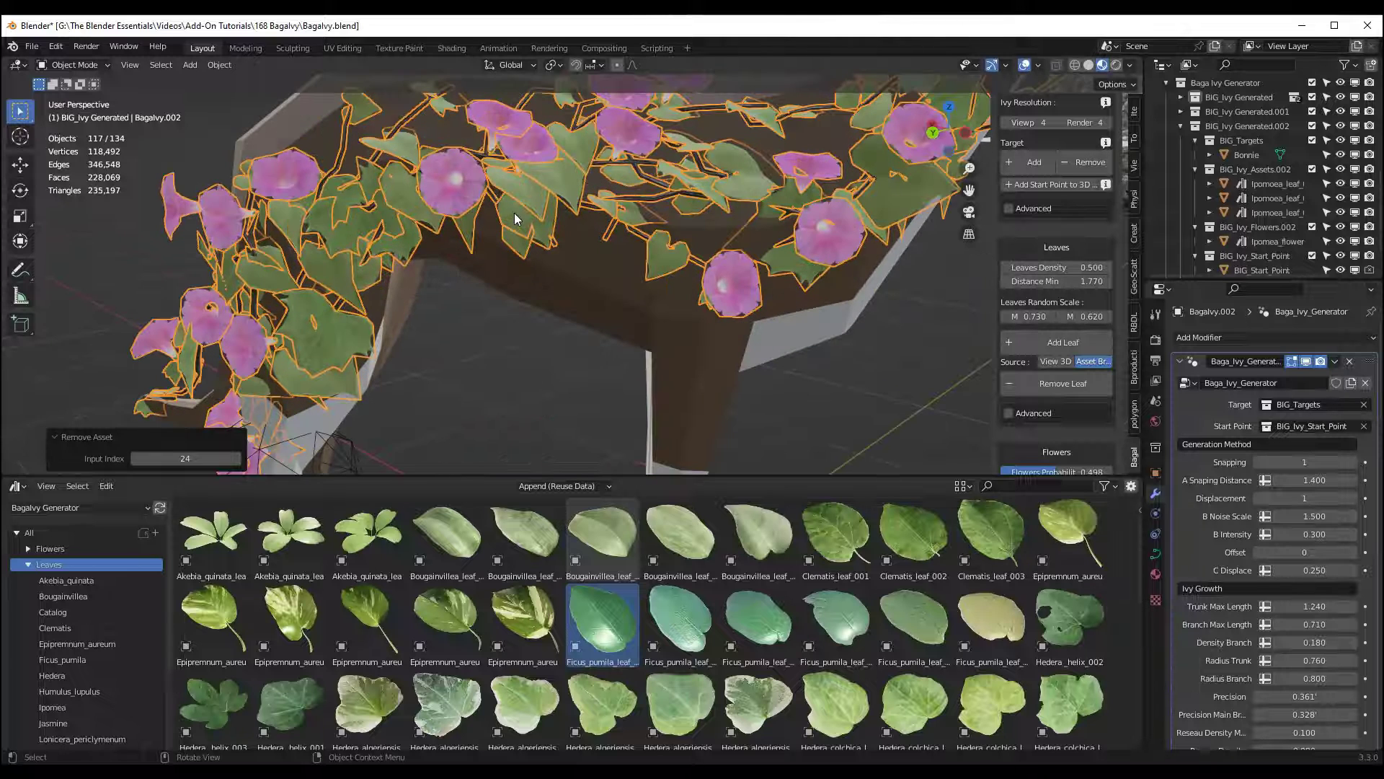
pyautogui.scroll(-5, 461, 197)
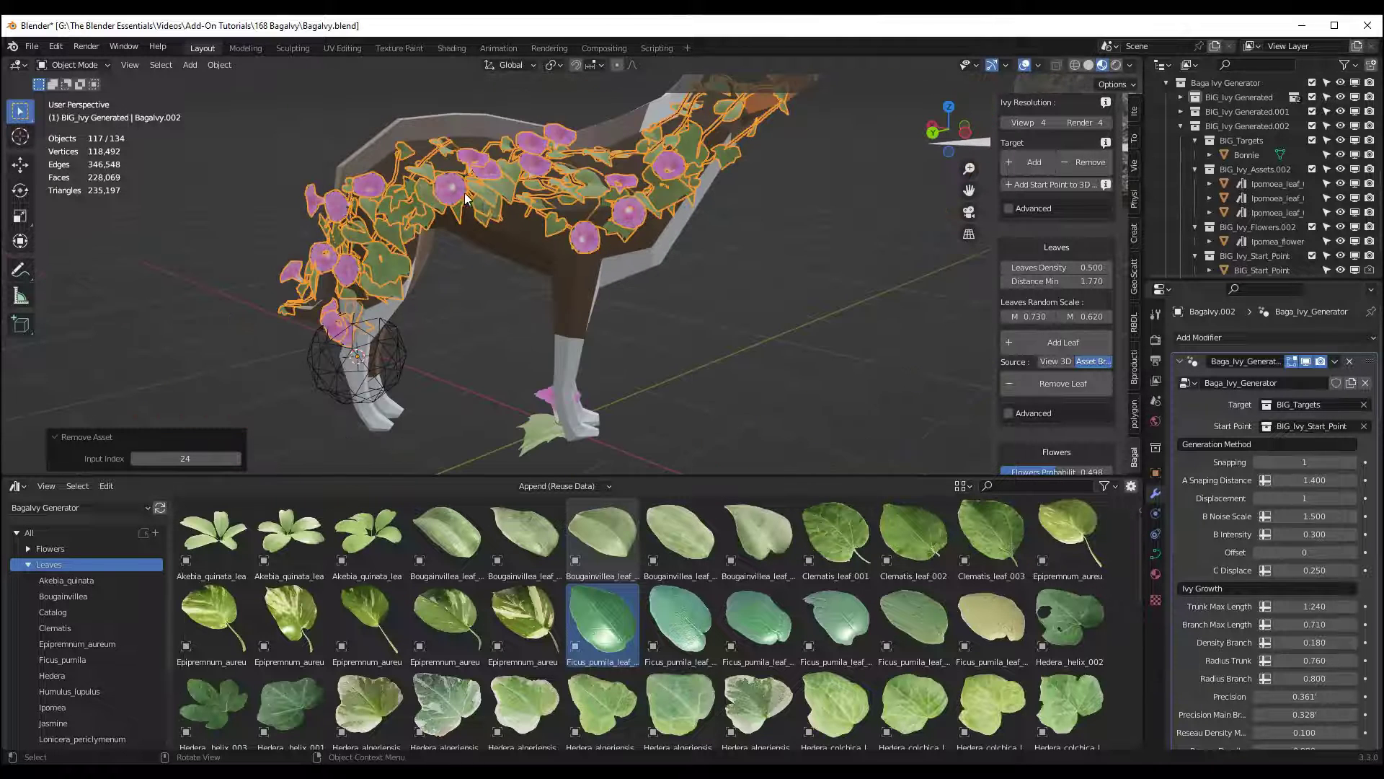
pyautogui.click(552, 437)
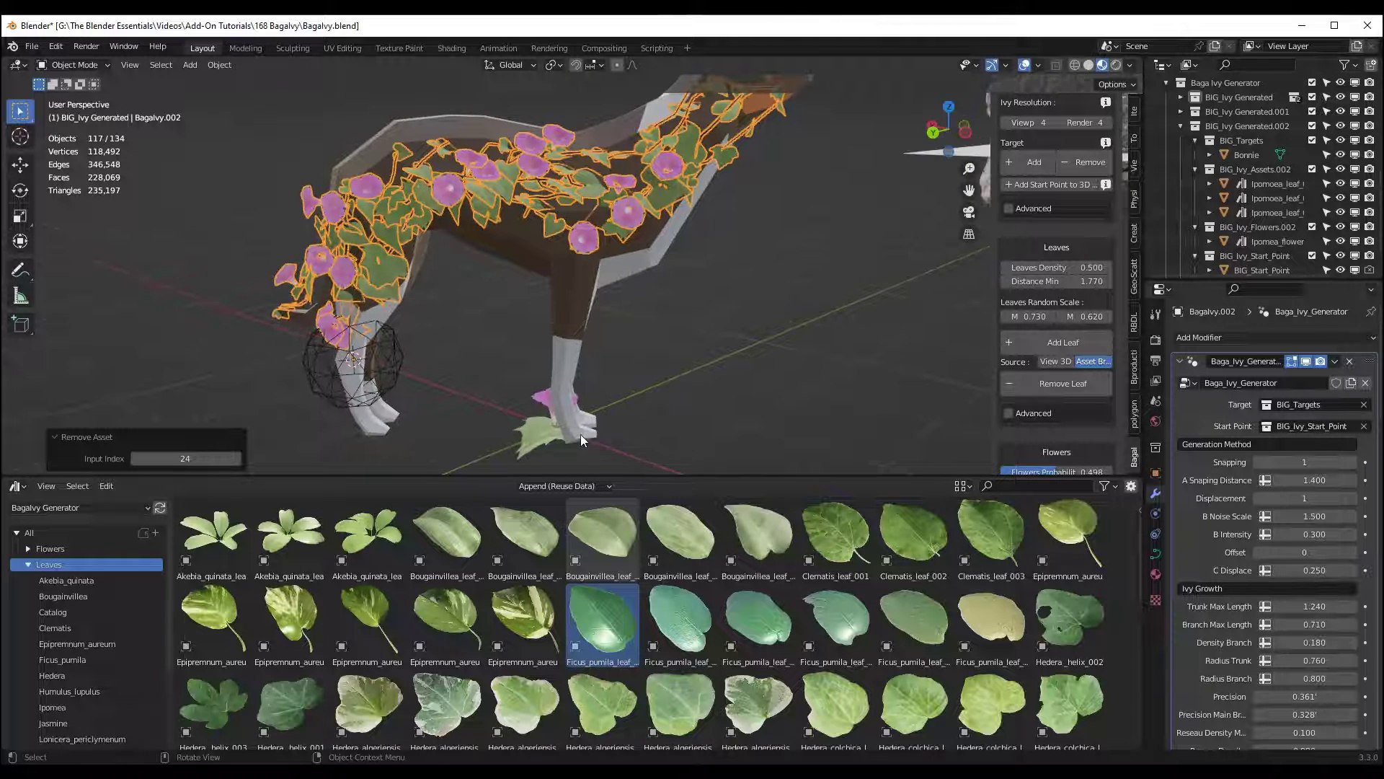
pyautogui.keyDown('shift'); pyautogui.click(538, 447); pyautogui.keyUp('shift')
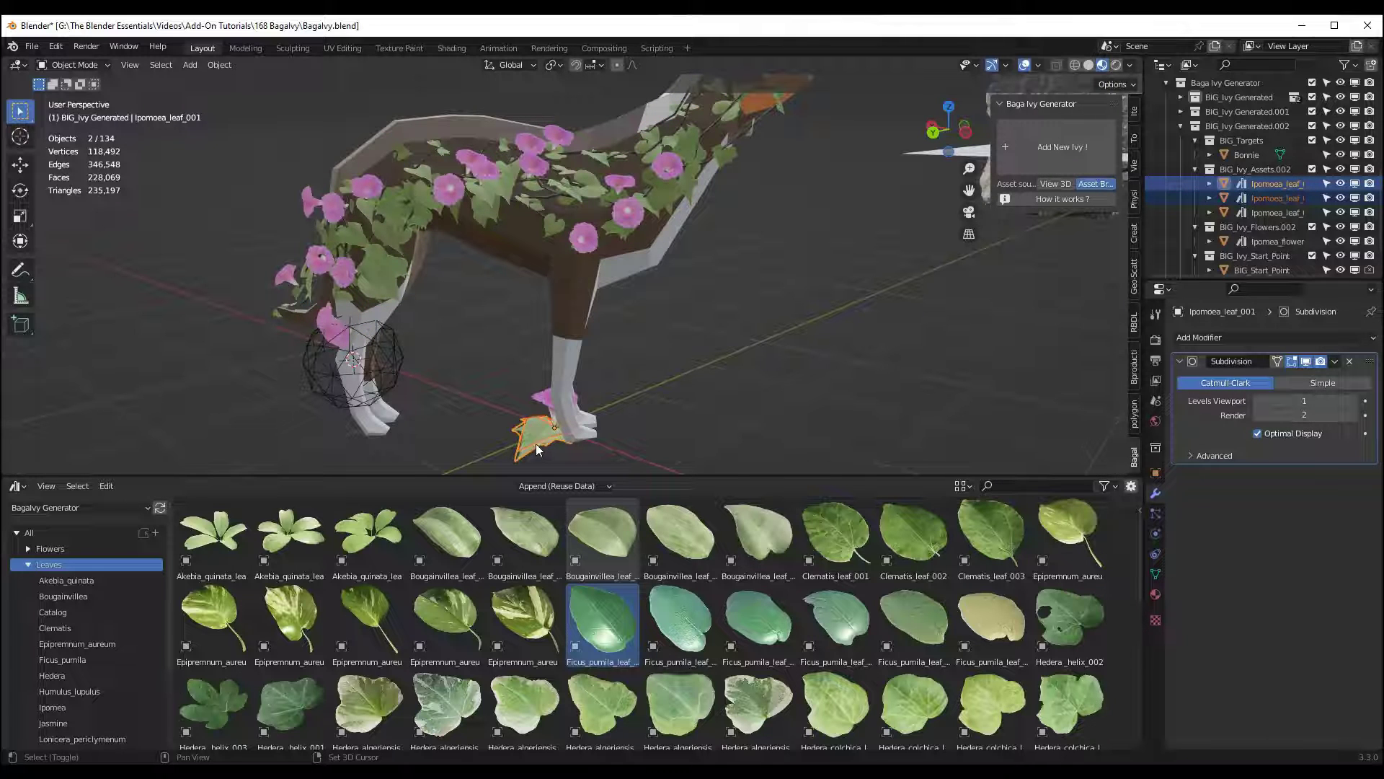
pyautogui.keyDown('shift'); pyautogui.click(508, 188); pyautogui.keyUp('shift')
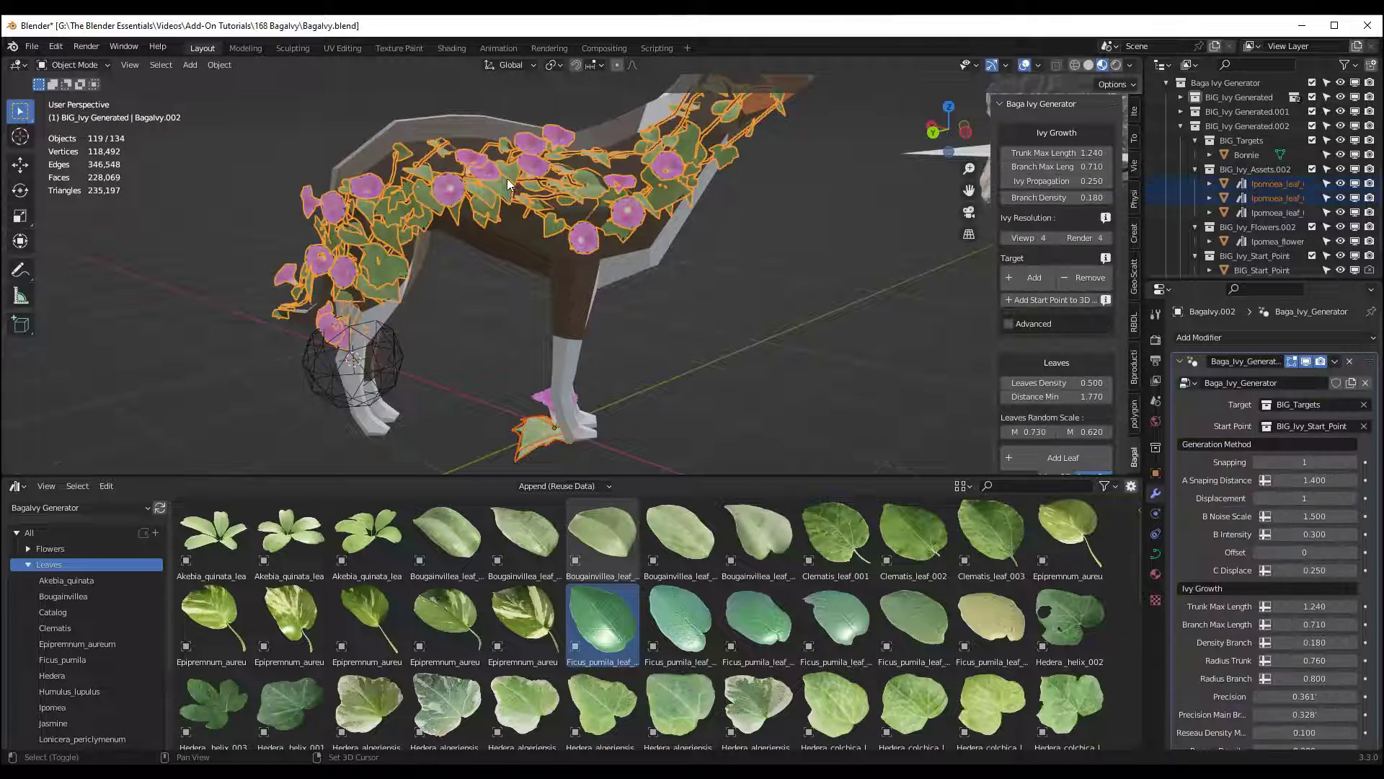
pyautogui.scroll(-5, 1030, 296)
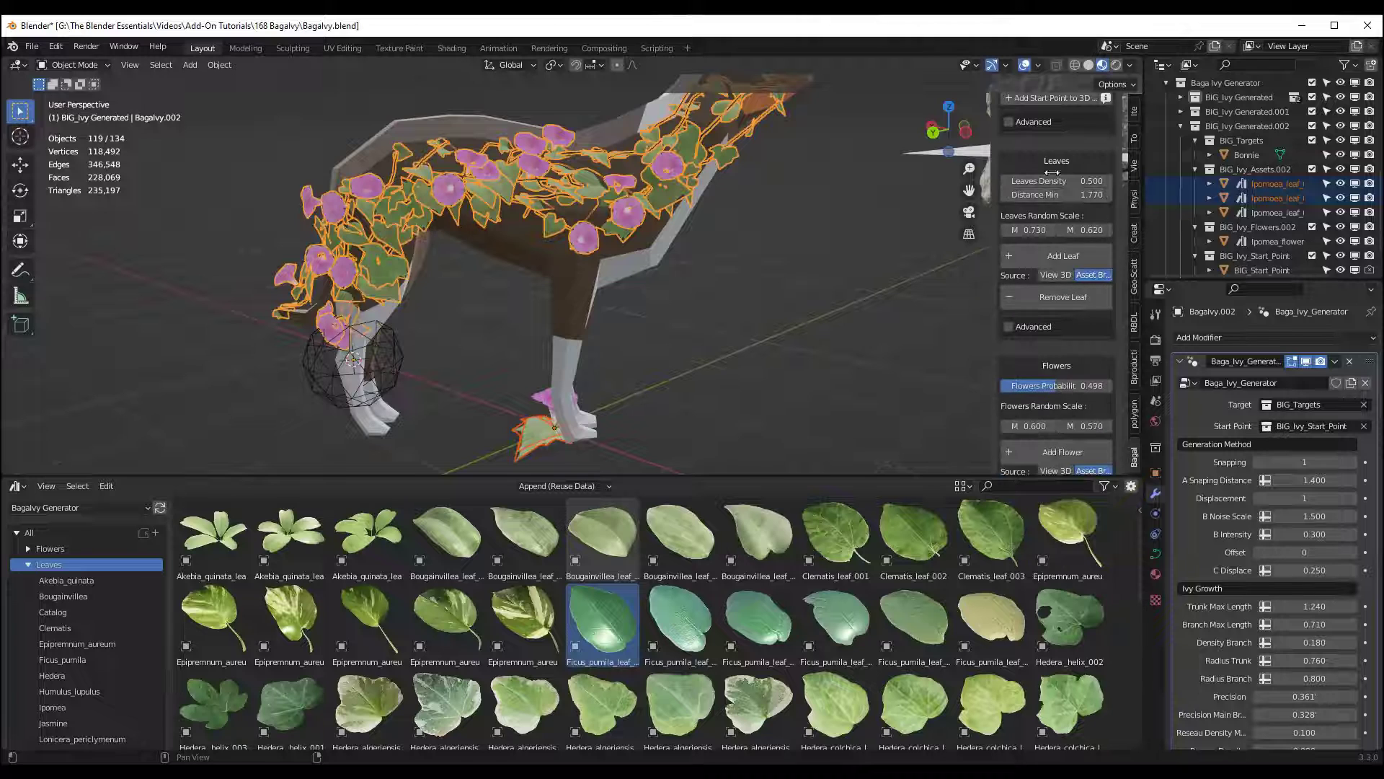
pyautogui.click(1065, 296)
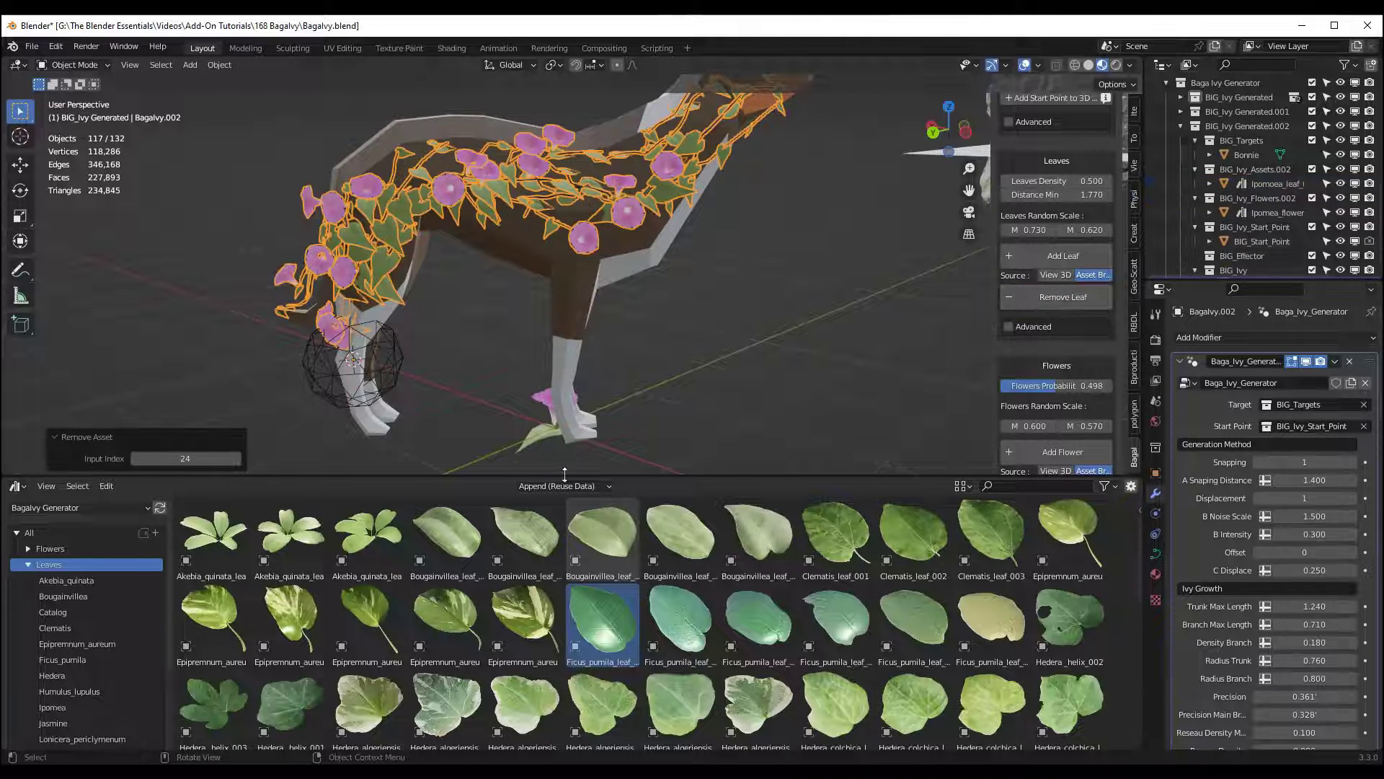
# Remove the remaining Ipomoea leaf from the dog ivy's leaf assets.
pyautogui.click(543, 442)
pyautogui.click(482, 198)
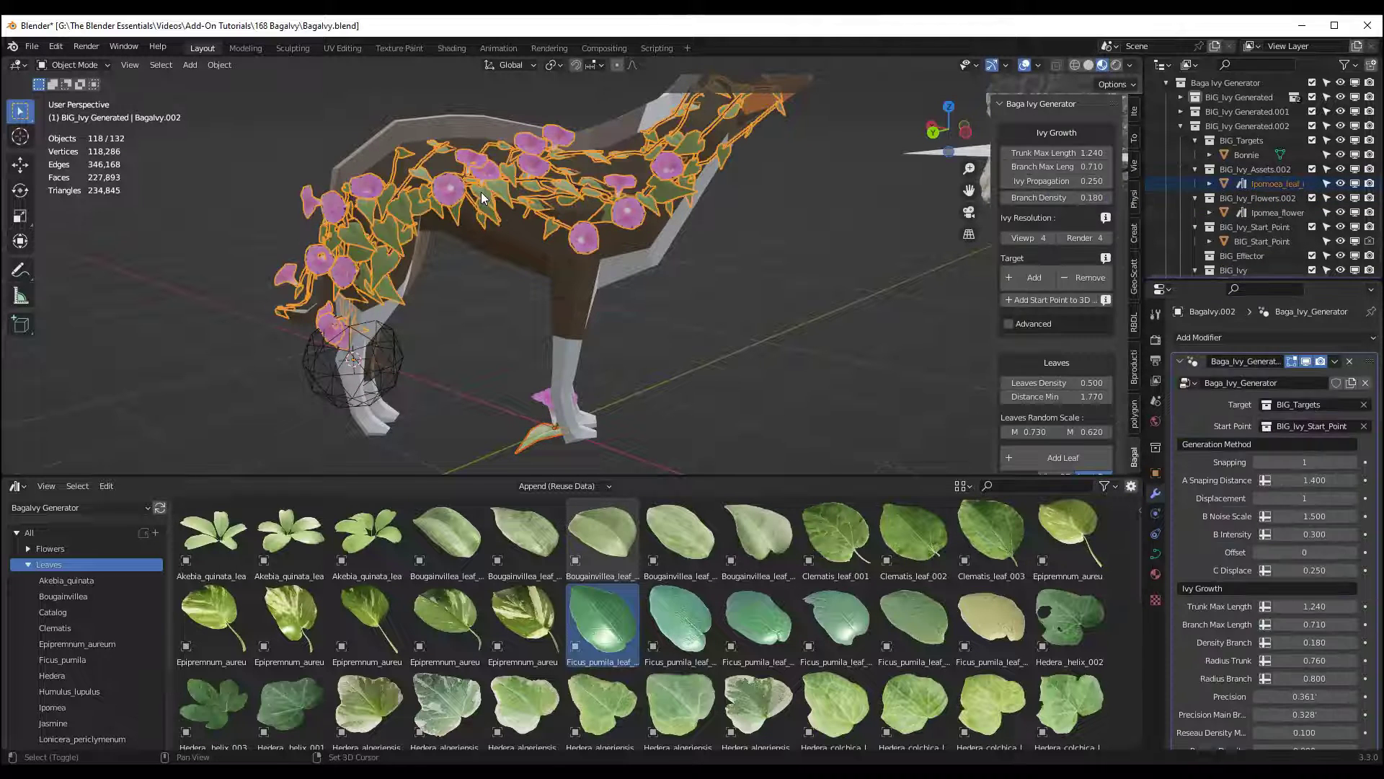
pyautogui.scroll(-4, 1066, 435)
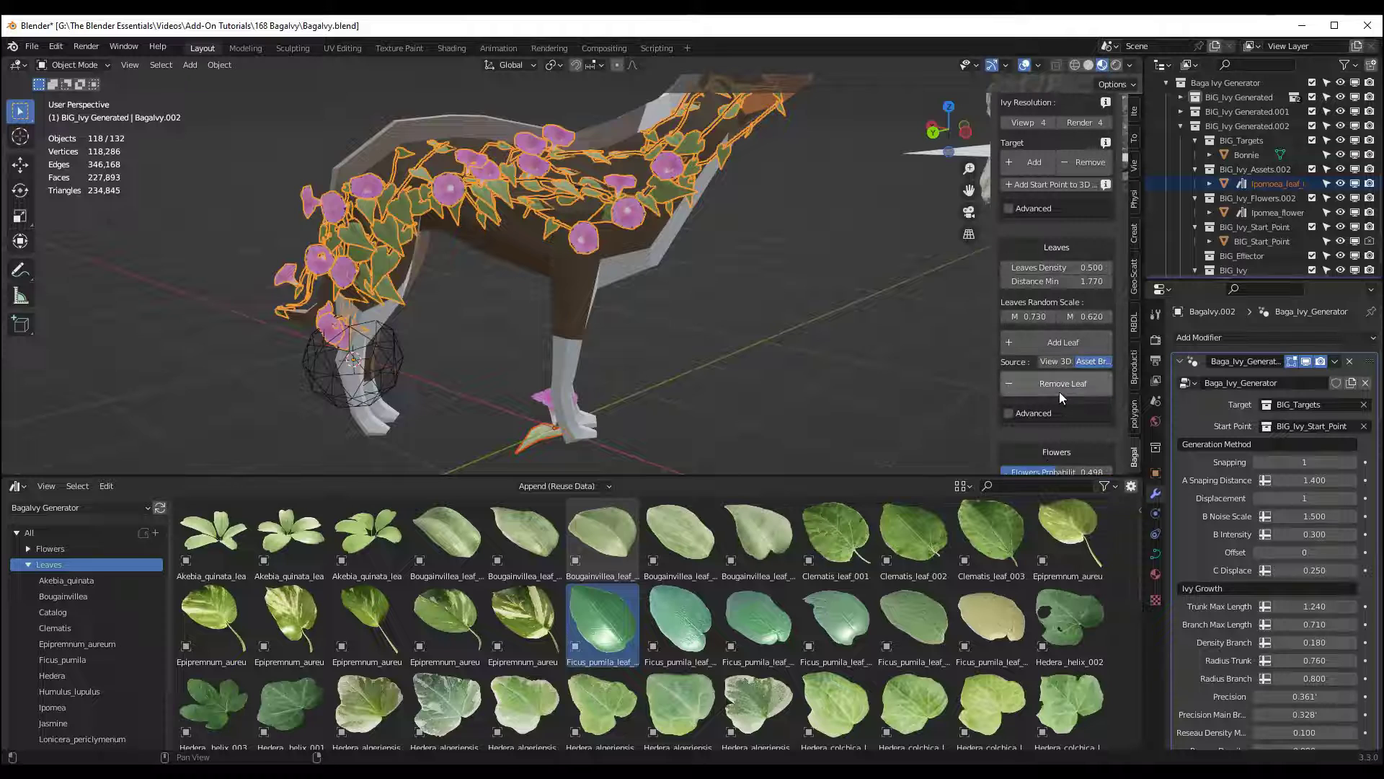
pyautogui.click(1058, 389)
pyautogui.moveTo(729, 333); pyautogui.dragTo(634, 324, button='middle')
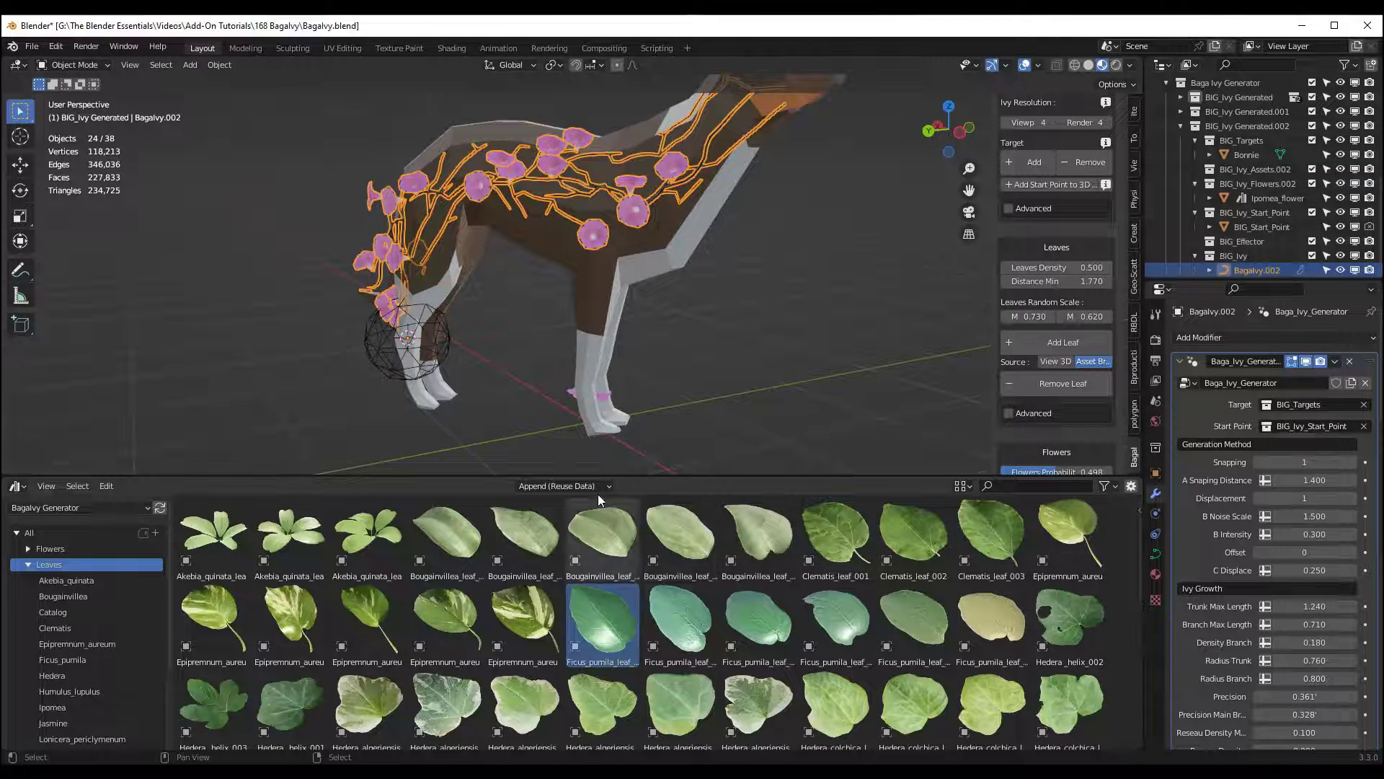
# Add the first four Ficus_pumila leaves from the Leaves catalog to the dog's ivy, one after another.
pyautogui.press('Right')
pyautogui.click(593, 620)
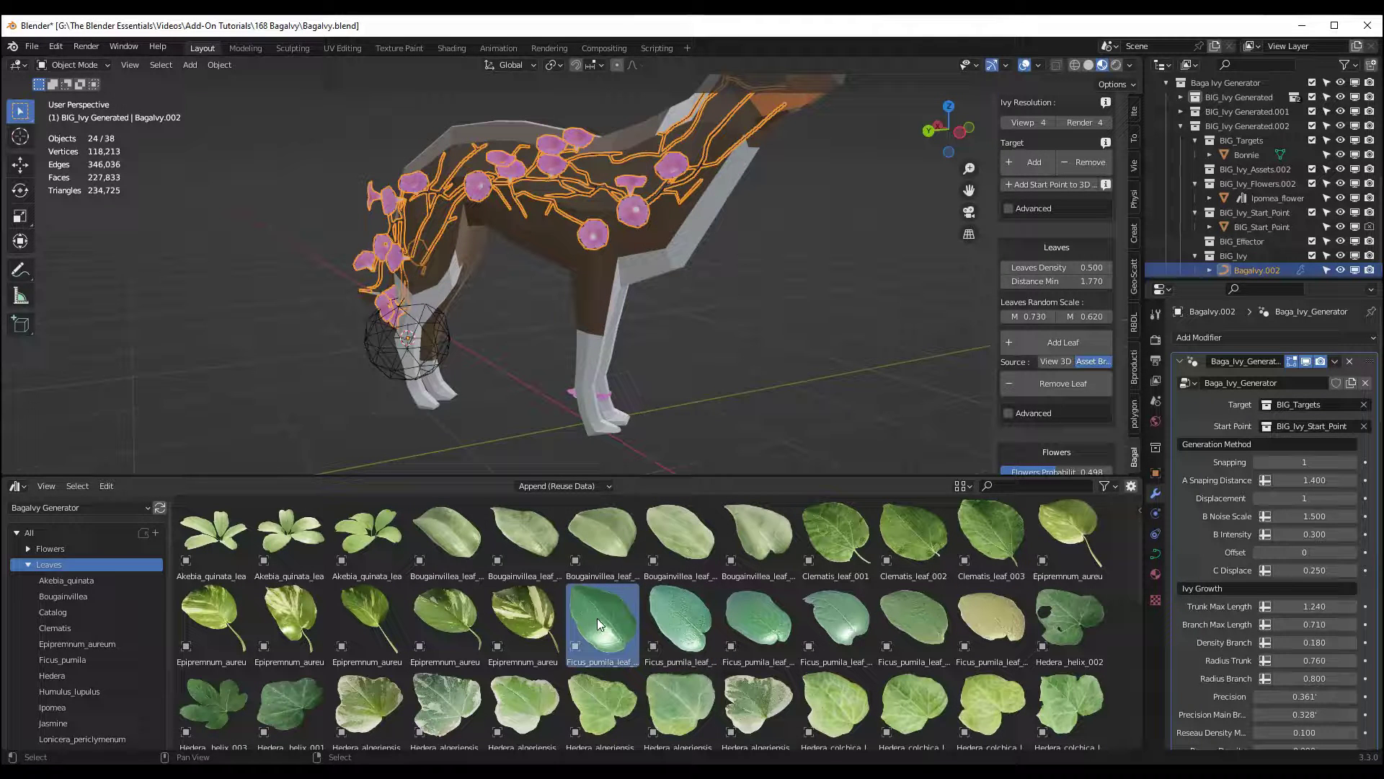
pyautogui.click(1053, 344)
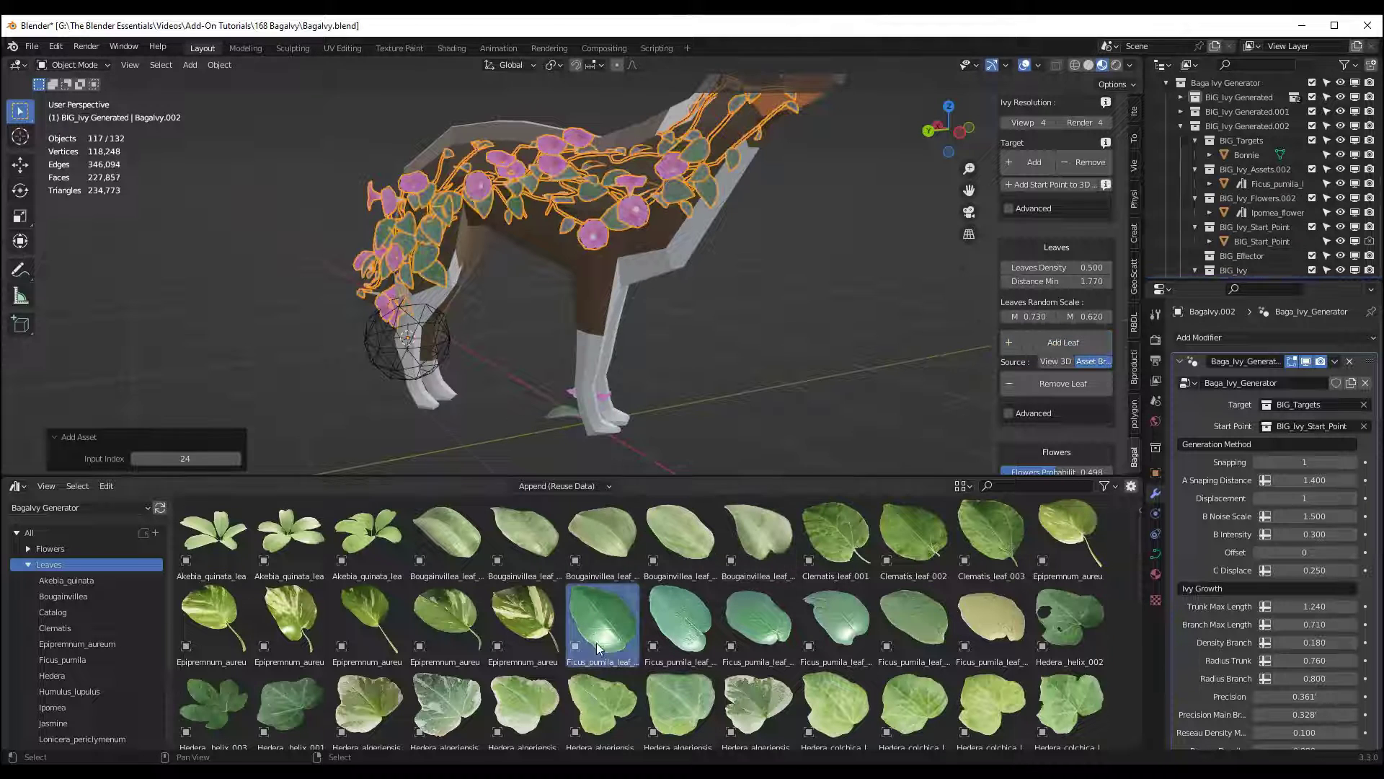
pyautogui.click(691, 618)
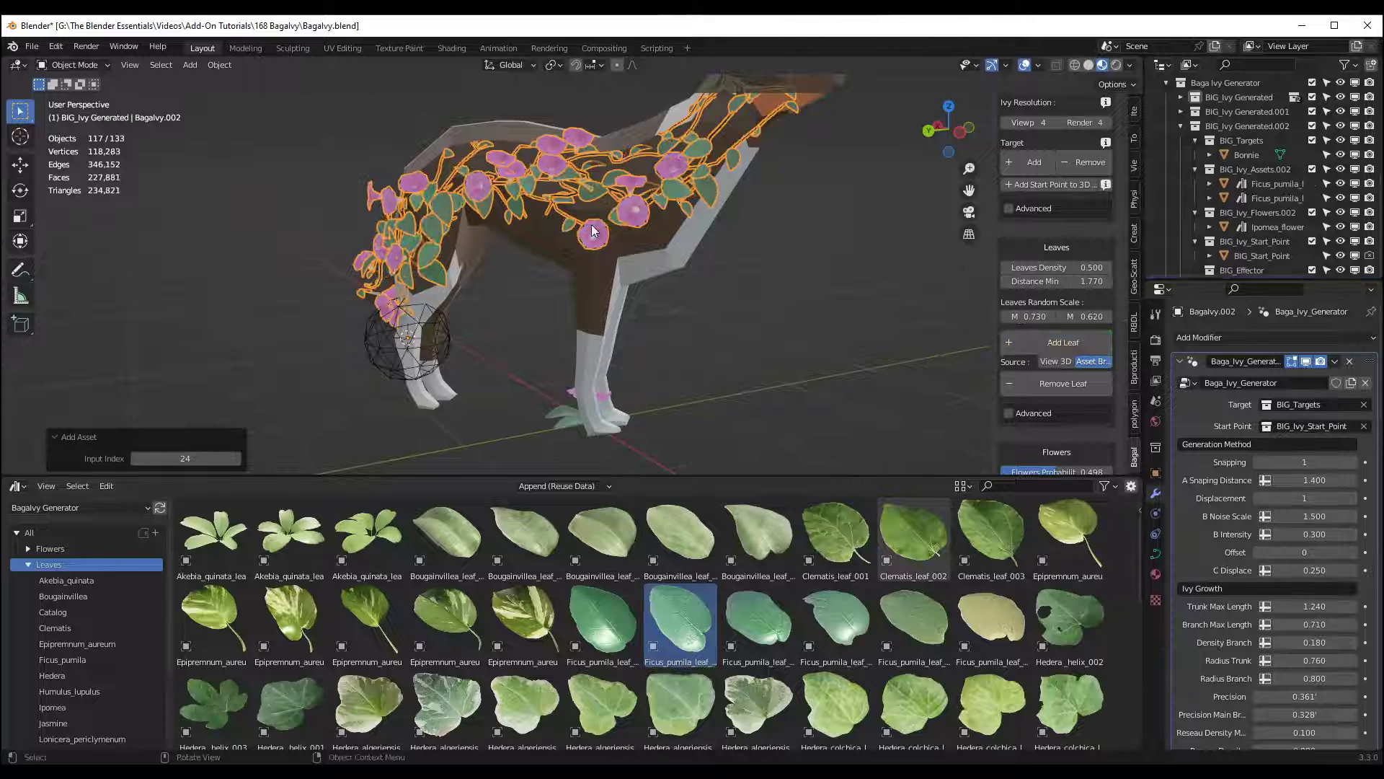
pyautogui.click(760, 622)
pyautogui.click(1070, 340)
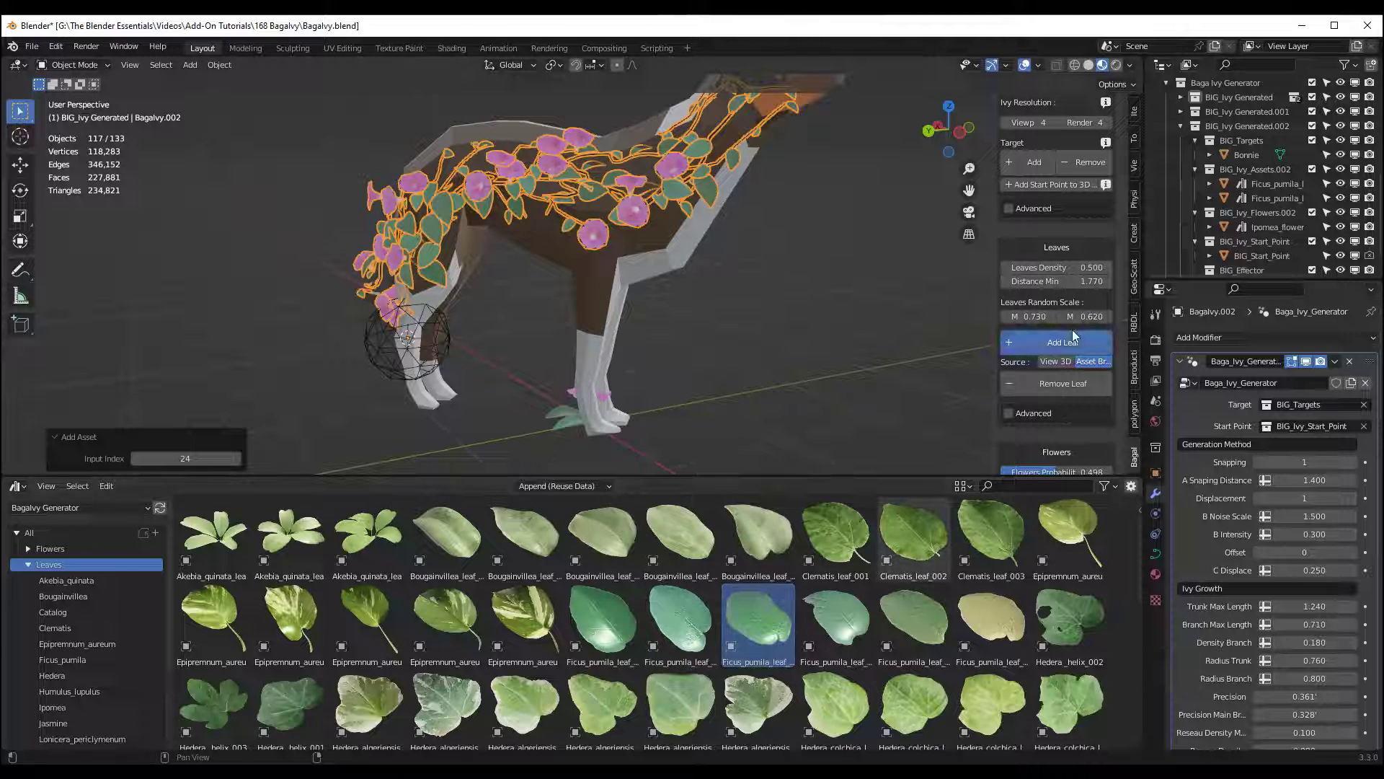
pyautogui.click(837, 631)
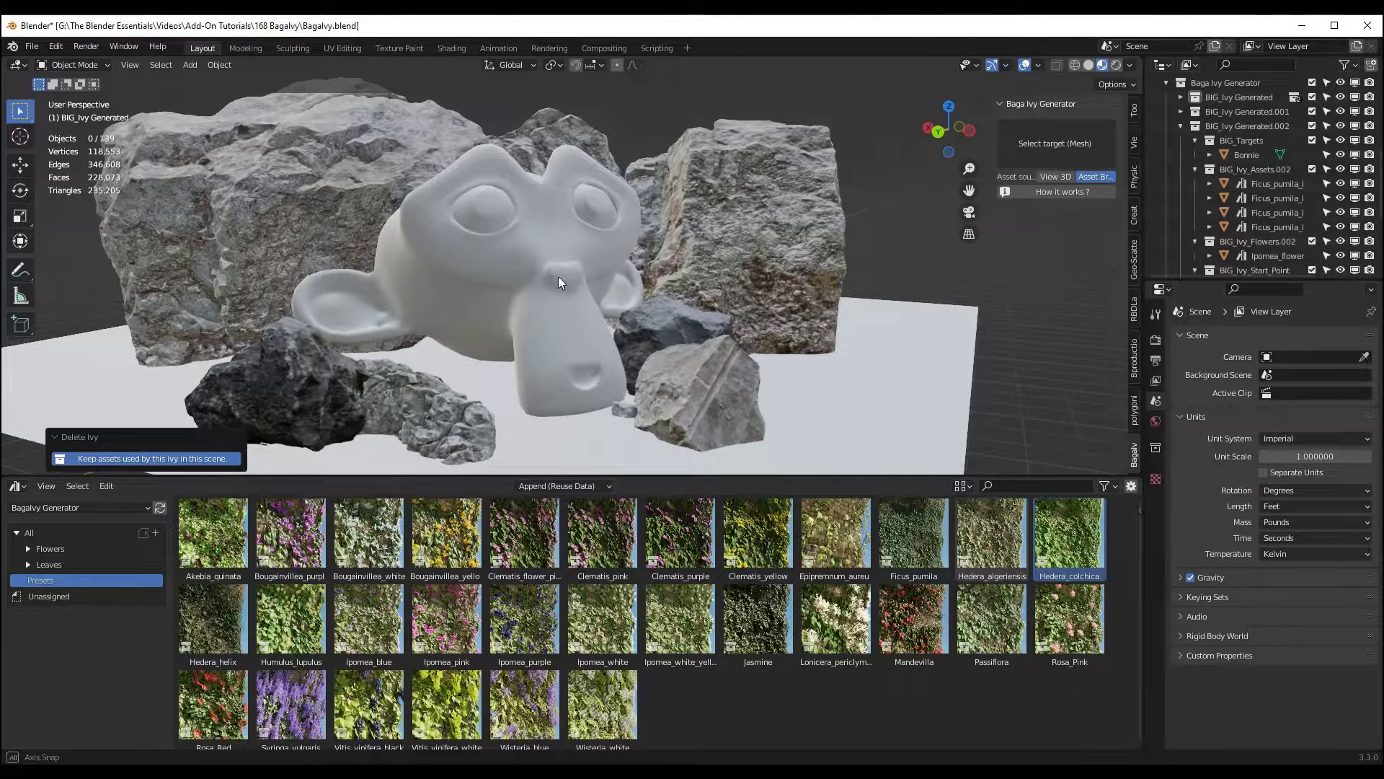
pyautogui.moveTo(558, 276); pyautogui.dragTo(548, 259, button='middle')
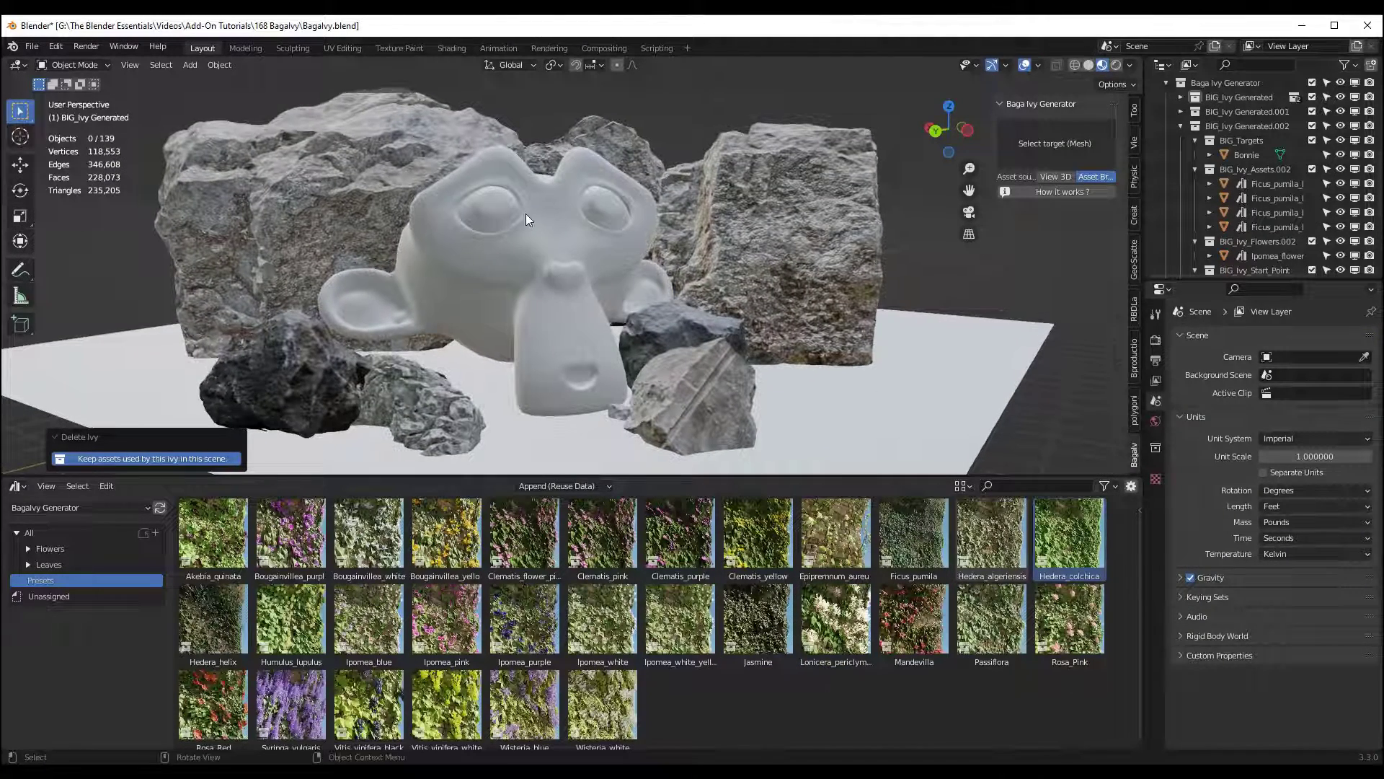
# Select the Suzanne monkey head among the rocks and place the 3D cursor on its ear.
pyautogui.click(560, 240)
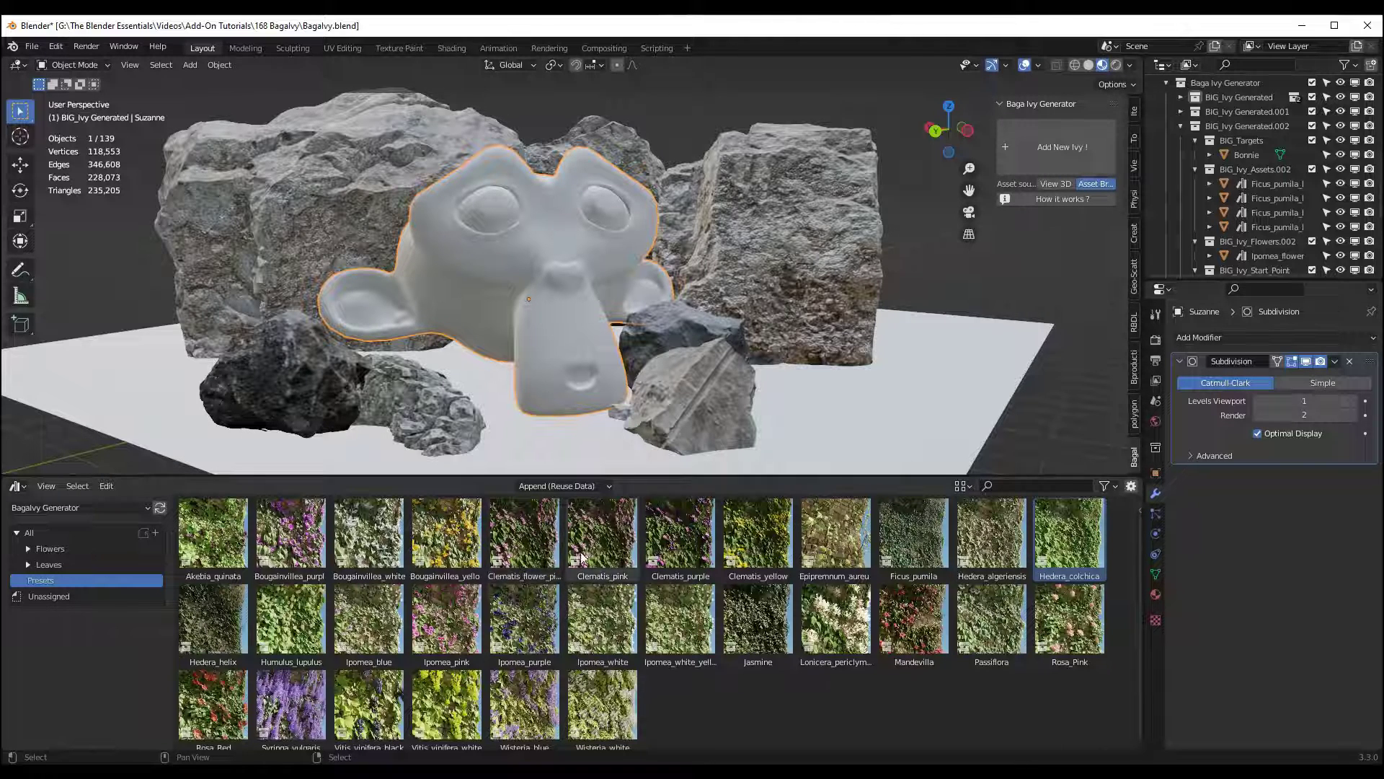
pyautogui.moveTo(491, 302); pyautogui.dragTo(391, 301, button='middle')
pyautogui.moveTo(478, 316); pyautogui.dragTo(478, 336, button='middle')
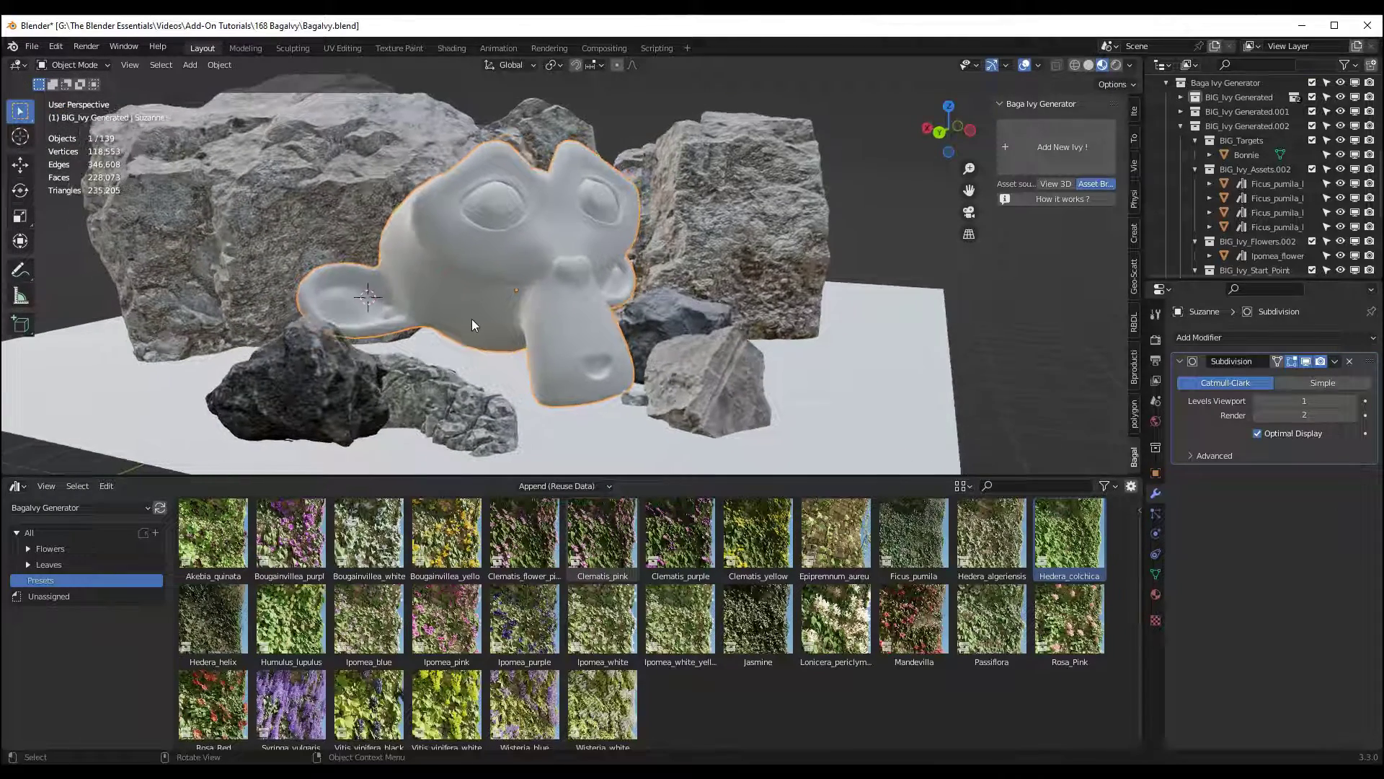
# Add a new ivy to the monkey head using the purple Bougainvillea preset.
pyautogui.click(757, 535)
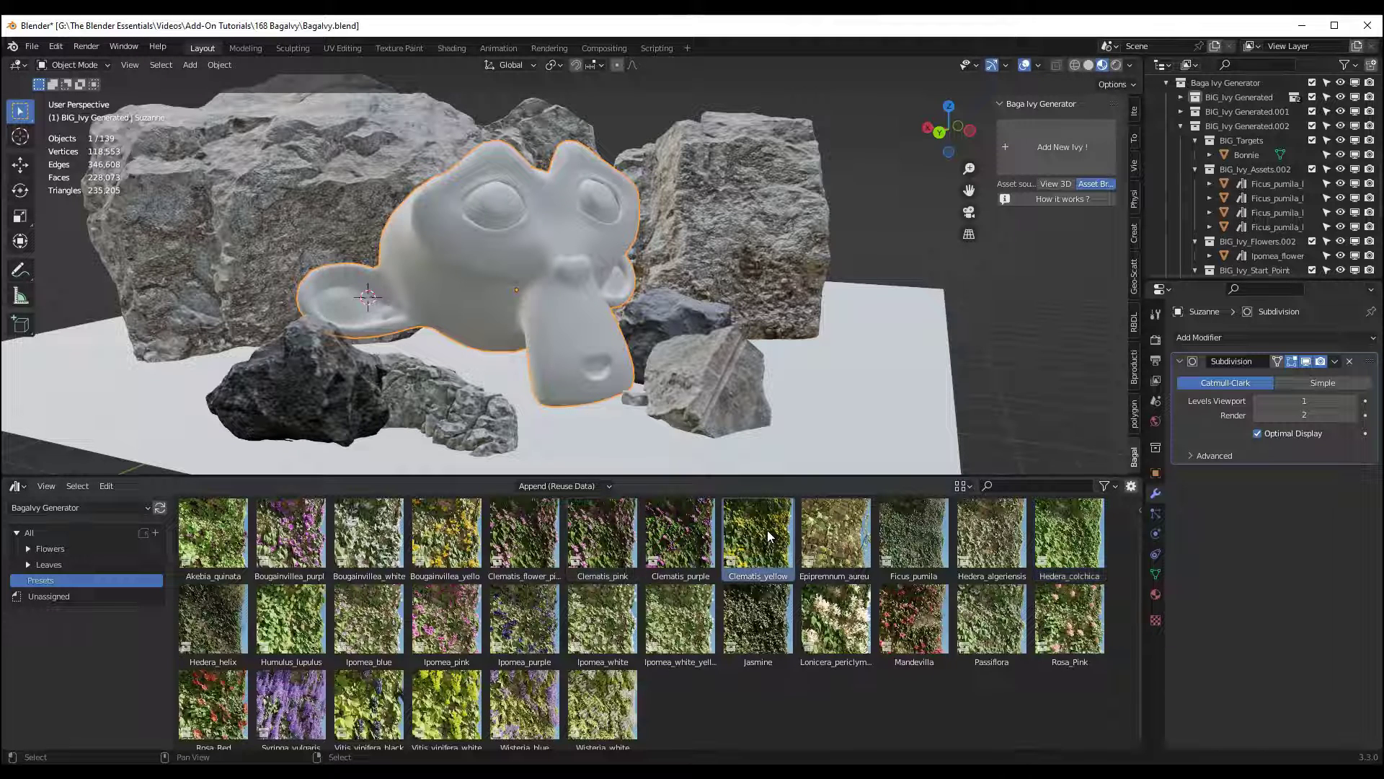
pyautogui.click(291, 535)
pyautogui.click(1060, 144)
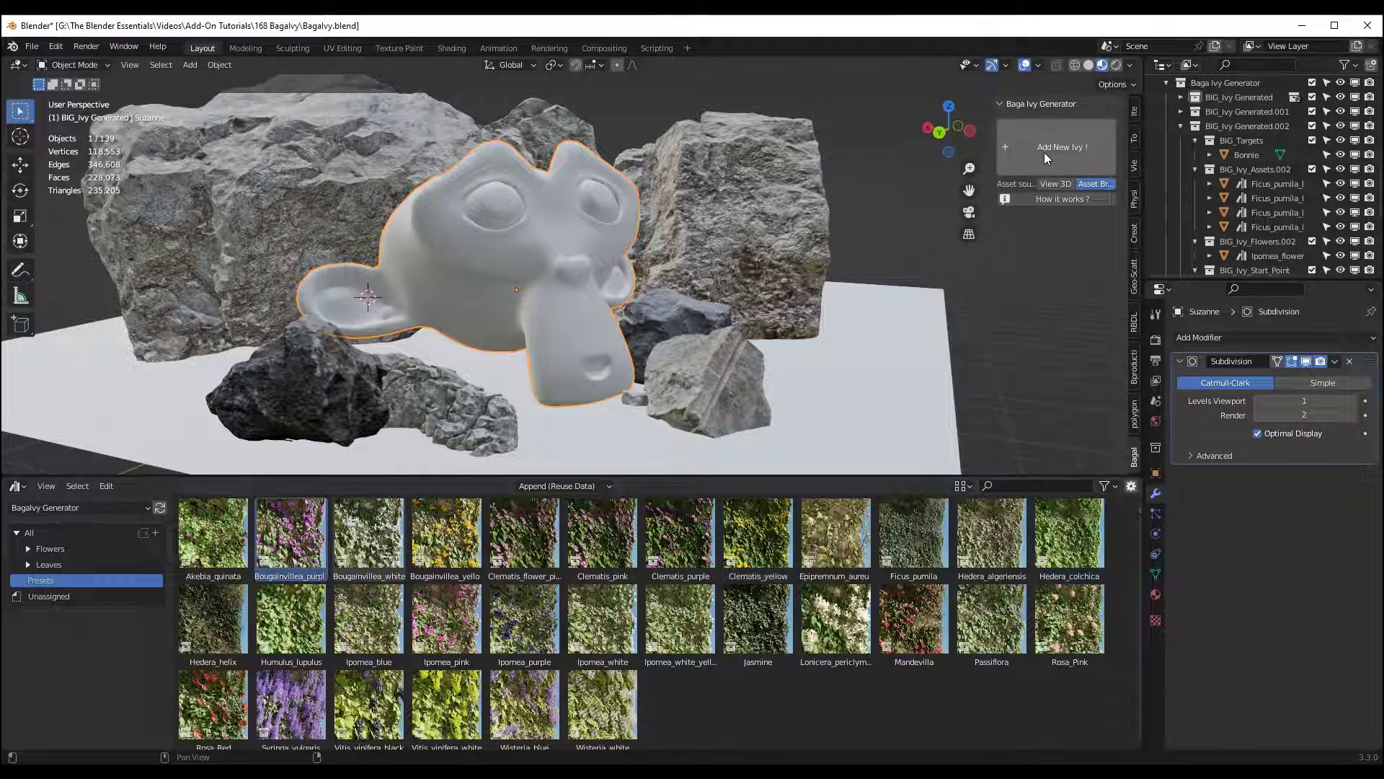
# Draw an ivy path from the monkey's ear over the head, past the eye and down onto the snout.
pyautogui.click(362, 304)
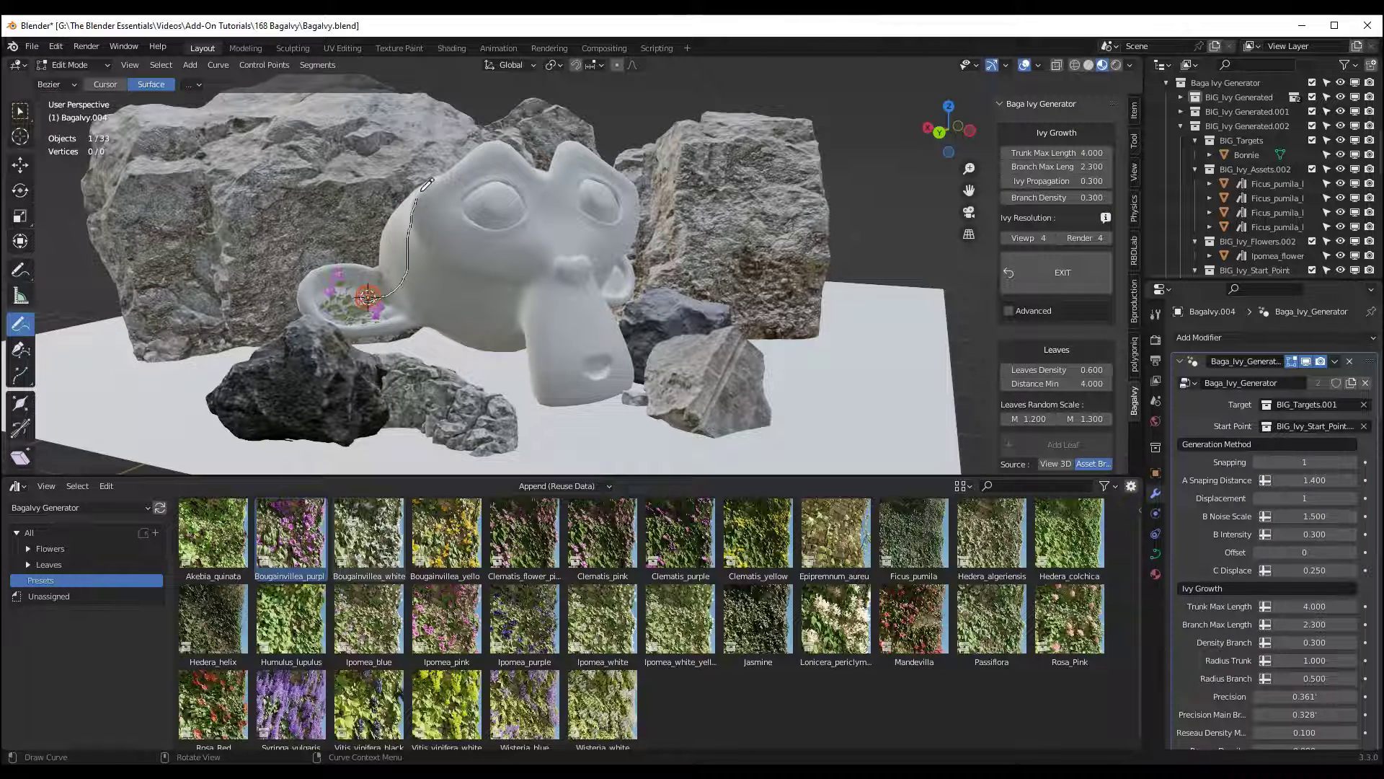
pyautogui.moveTo(472, 219); pyautogui.dragTo(566, 310)
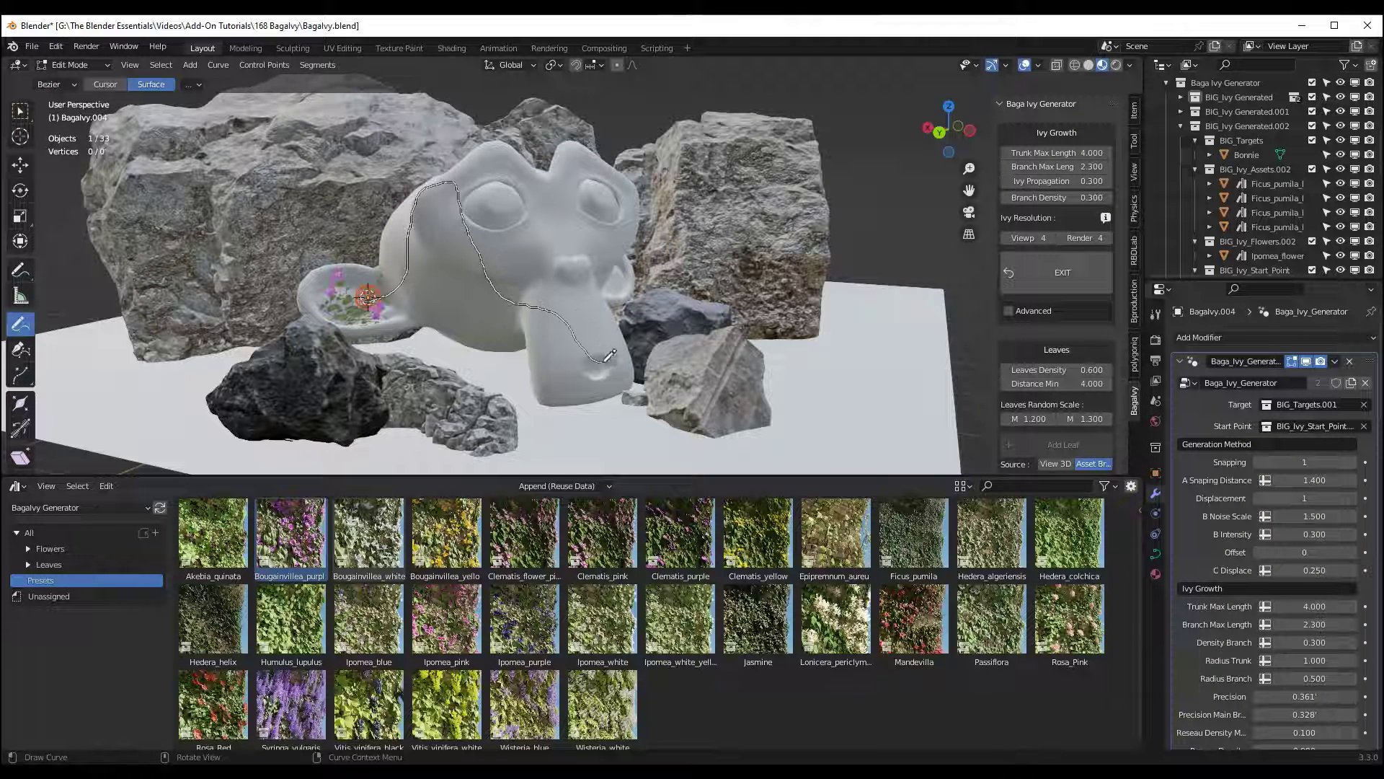